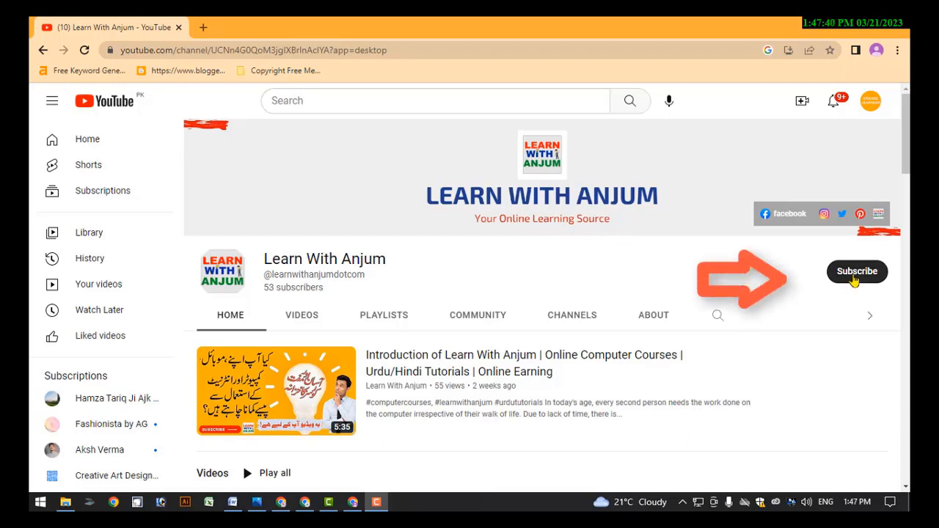
Subscribe to the Learn With Anjum channel and set its notifications to All.
click(854, 273)
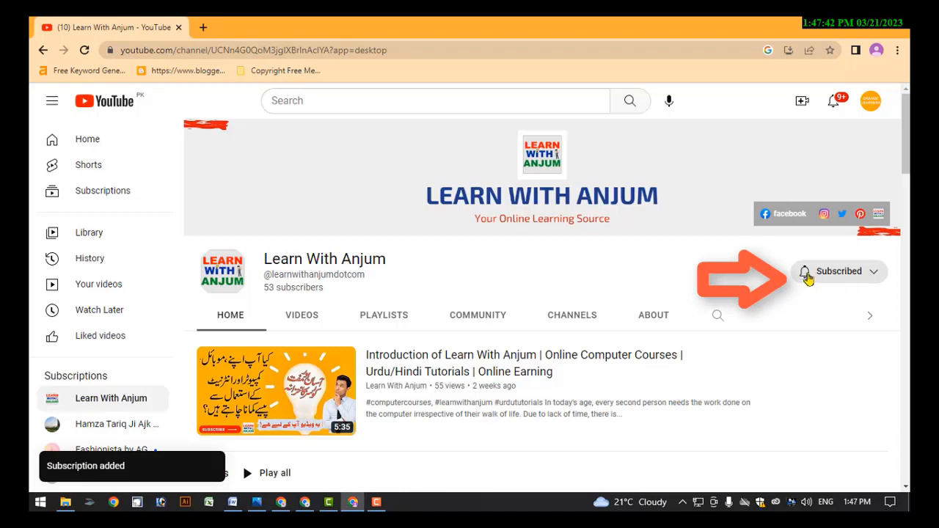
click(805, 272)
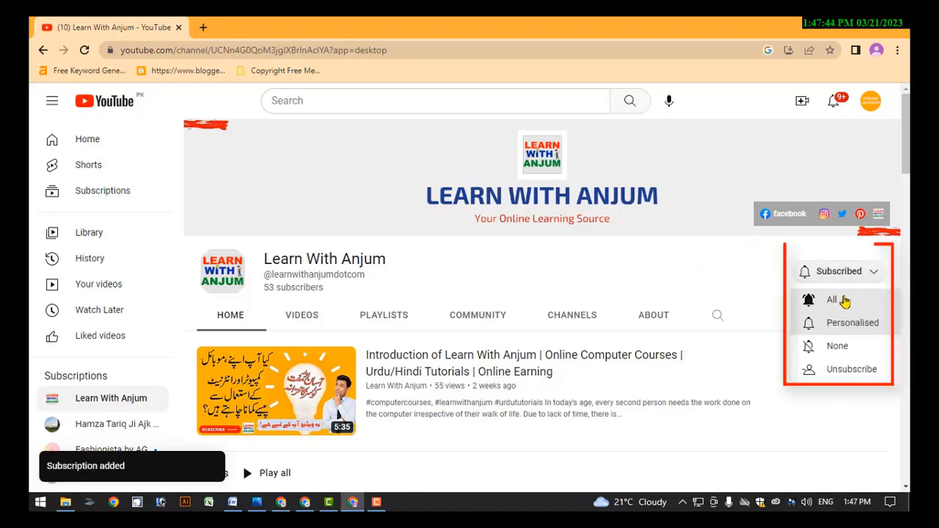
click(844, 301)
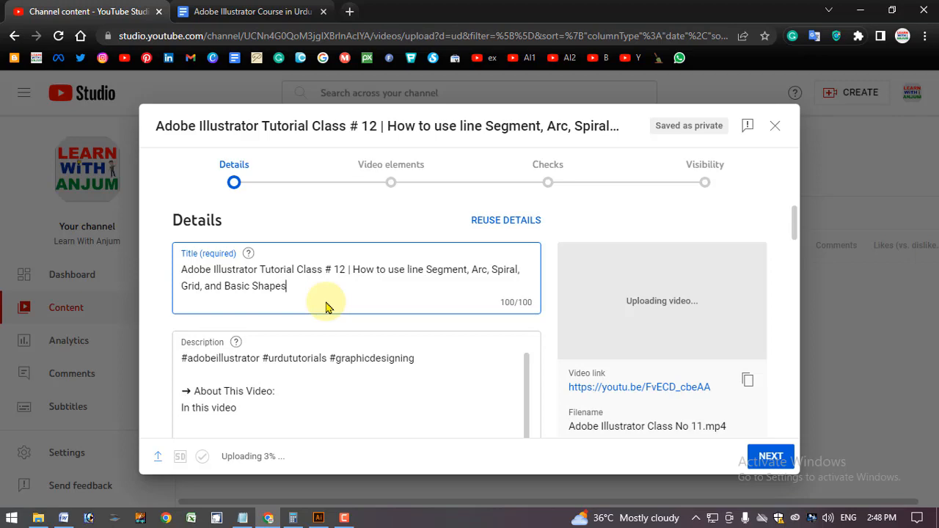
Switch to Adobe Illustrator and view the shape tools grouped with the Flare Tool.
click(319, 518)
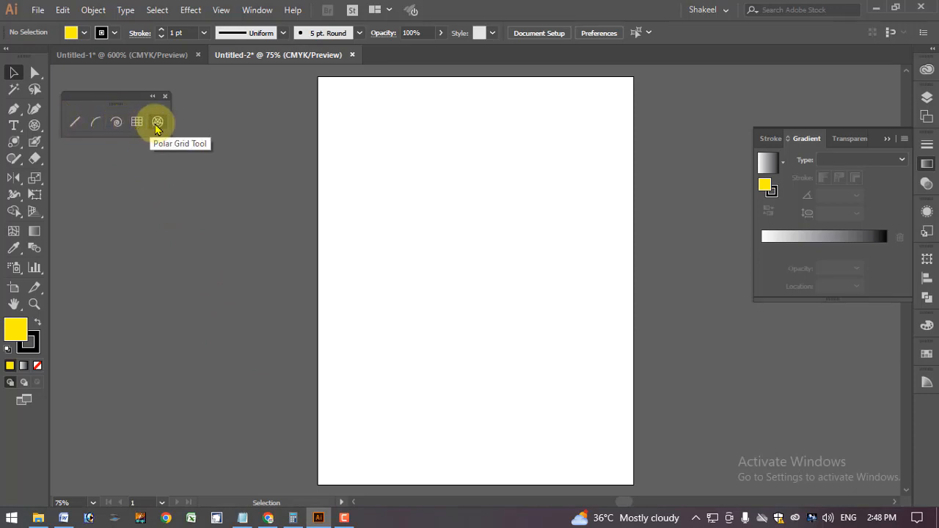
click(18, 144)
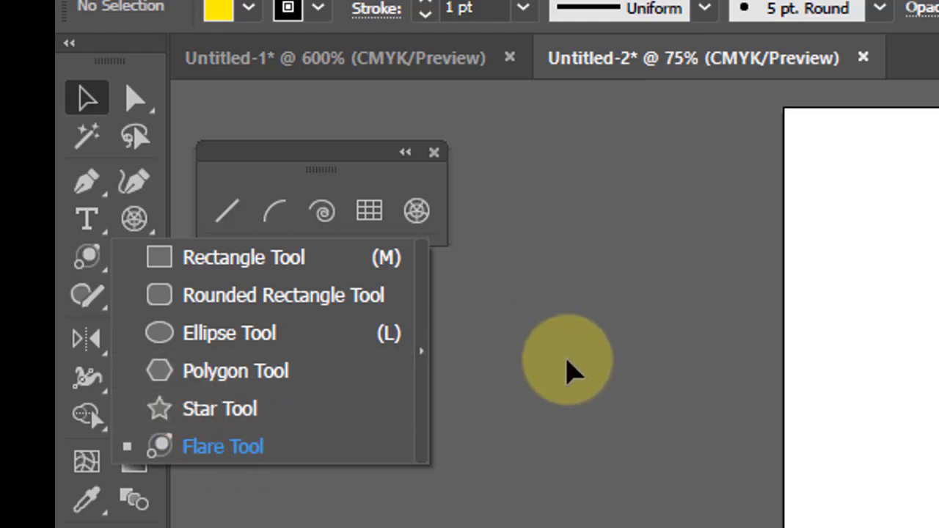
click(567, 358)
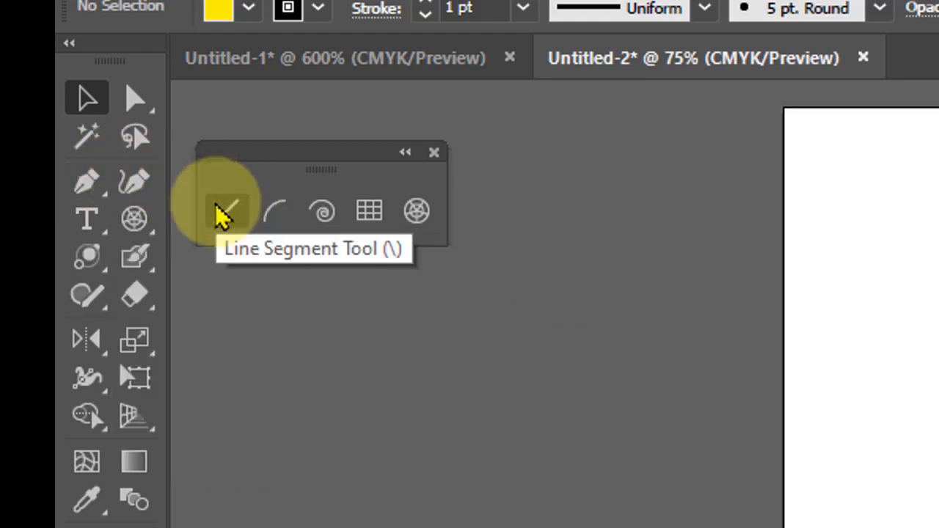
Draw three roughly horizontal lines below one another on the artboard with the Line Segment Tool, starting at about X 85 px, Y 92 px.
ctrl+click(896, 314)
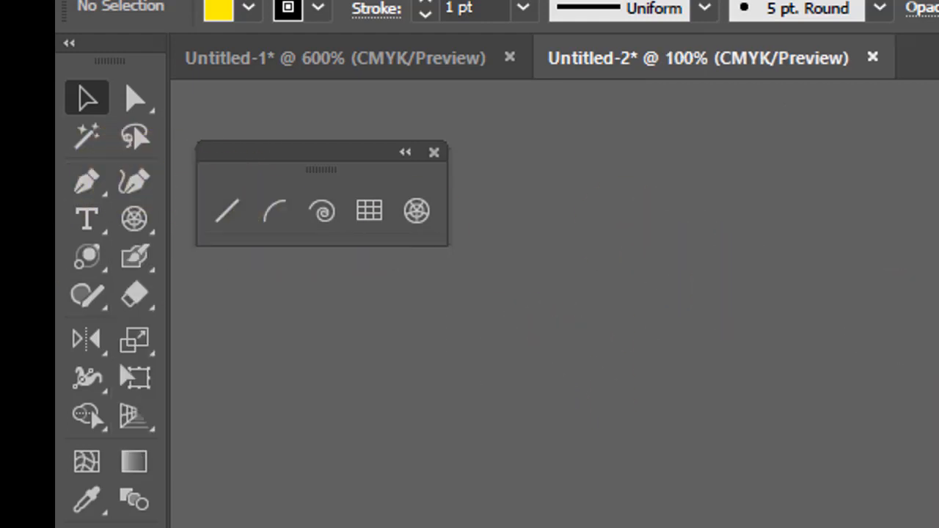
drag(938, 525, 795, 477)
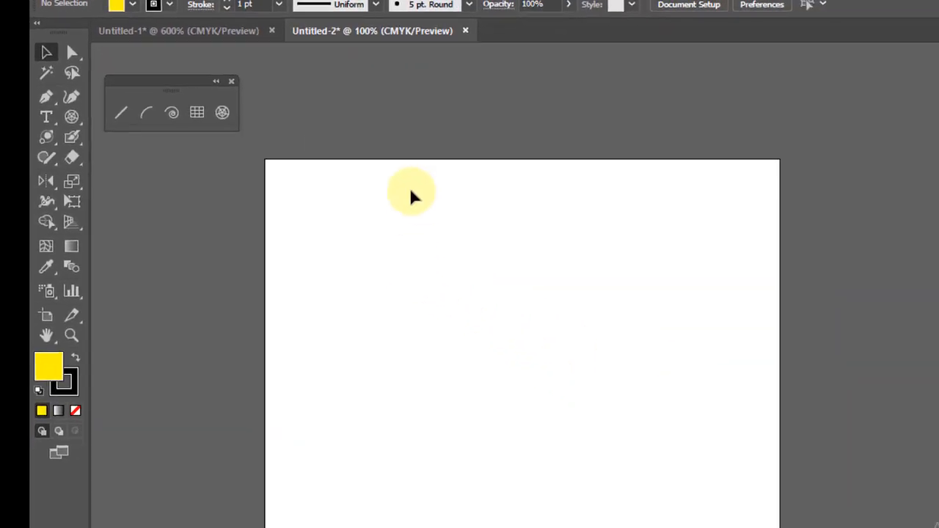
click(114, 107)
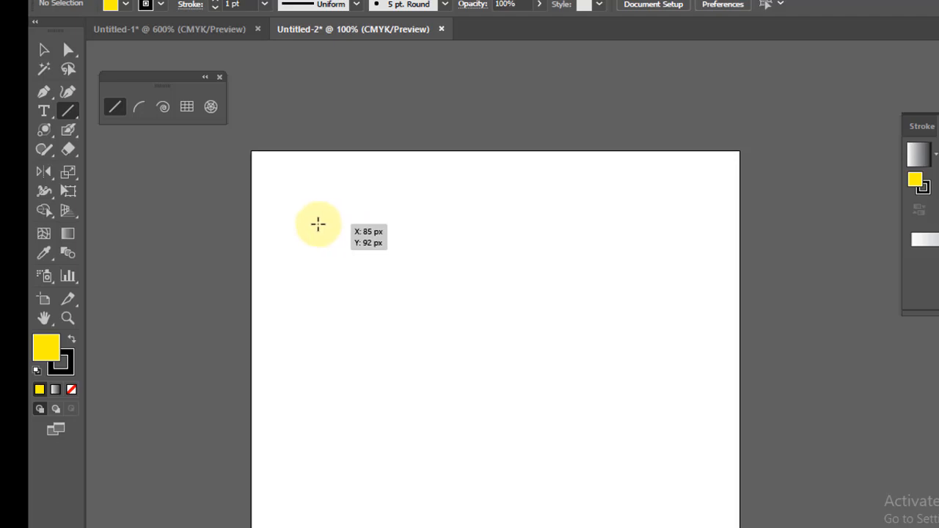
drag(317, 222, 472, 222)
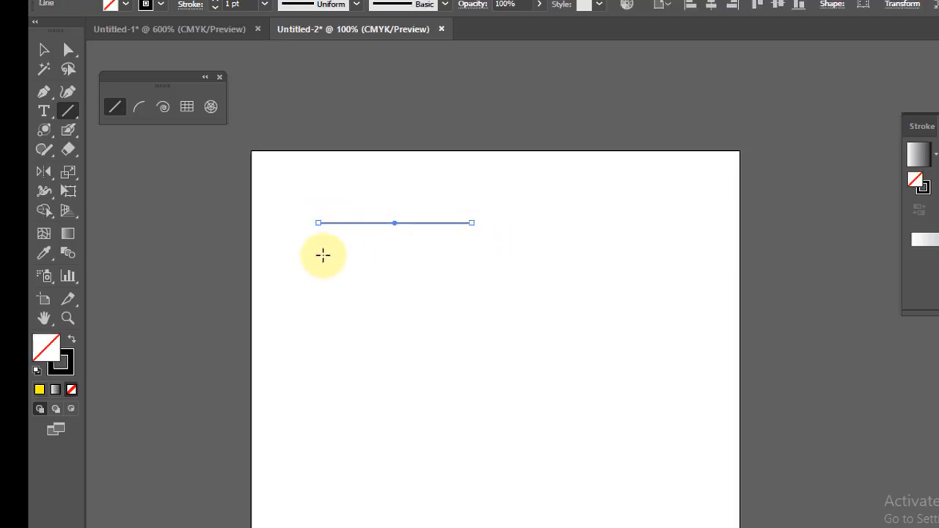
drag(323, 255, 483, 258)
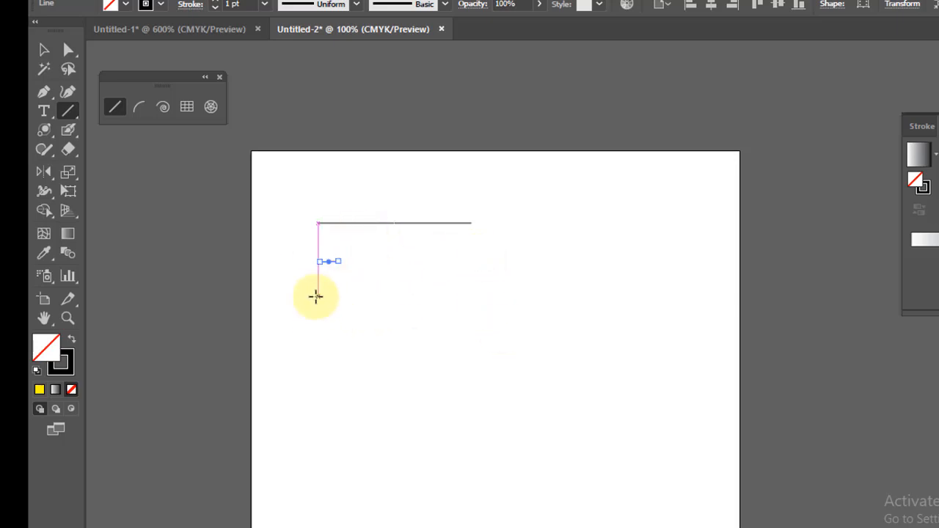
drag(317, 296, 505, 296)
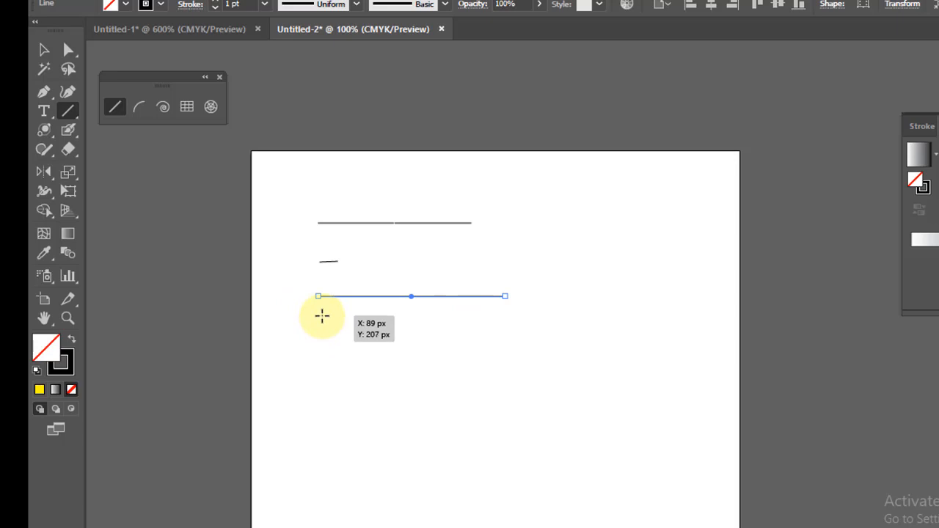
Draw two long diagonal lines crossing below the horizontal lines, plus a short diagonal, a vertical and two horizontal lines over them.
mouse_move(322, 314)
mouse_down()
mouse_move(474, 411)
mouse_move(445, 436)
mouse_up()
mouse_move(447, 327)
mouse_down()
mouse_move(318, 419)
mouse_move(331, 442)
mouse_up()
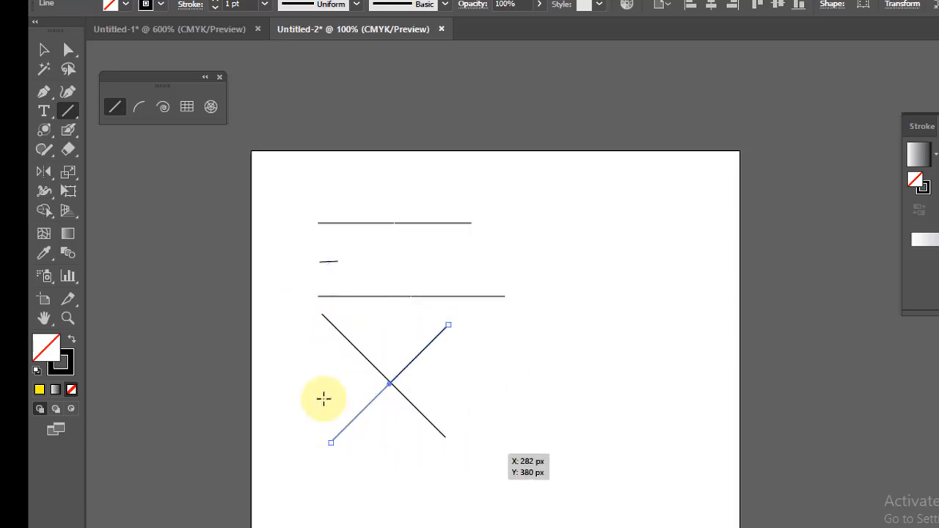
drag(303, 383, 365, 360)
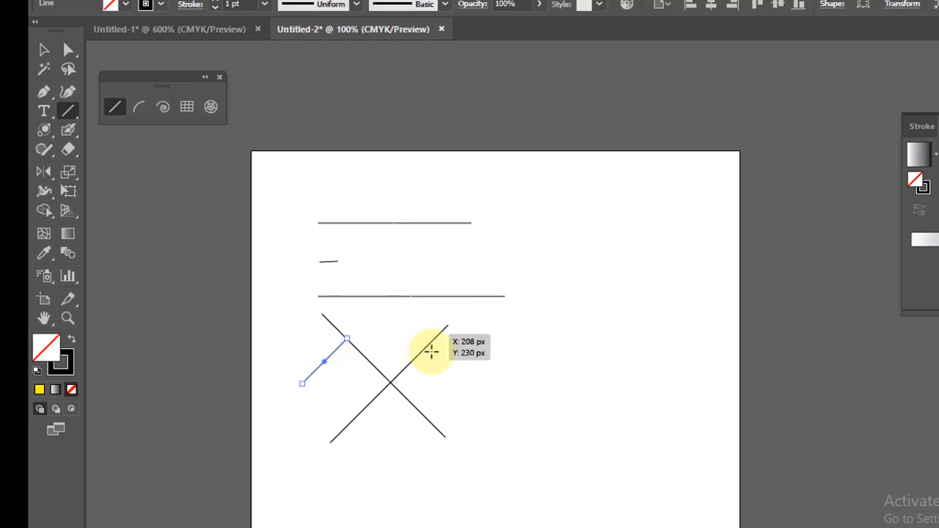
drag(477, 375, 261, 375)
drag(356, 318, 364, 428)
mouse_move(288, 398)
mouse_down()
mouse_move(499, 352)
mouse_move(487, 357)
mouse_move(499, 365)
mouse_up()
Draw a star-like cluster of short crossing lines beside the large diagonal cross, plus a small slanted line between the two groups.
drag(598, 307, 517, 384)
drag(524, 336, 602, 384)
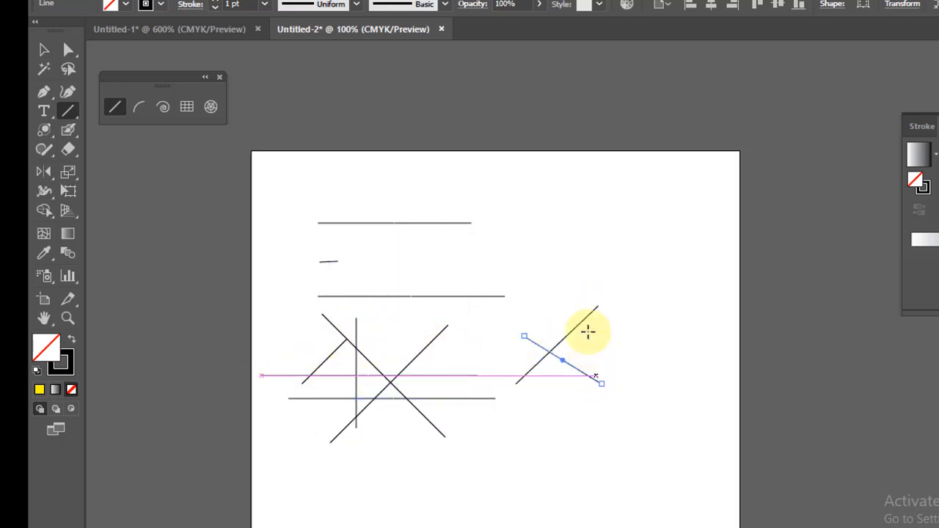
drag(595, 333, 527, 373)
drag(522, 376, 518, 335)
drag(544, 339, 535, 306)
drag(546, 398, 557, 334)
drag(548, 345, 581, 323)
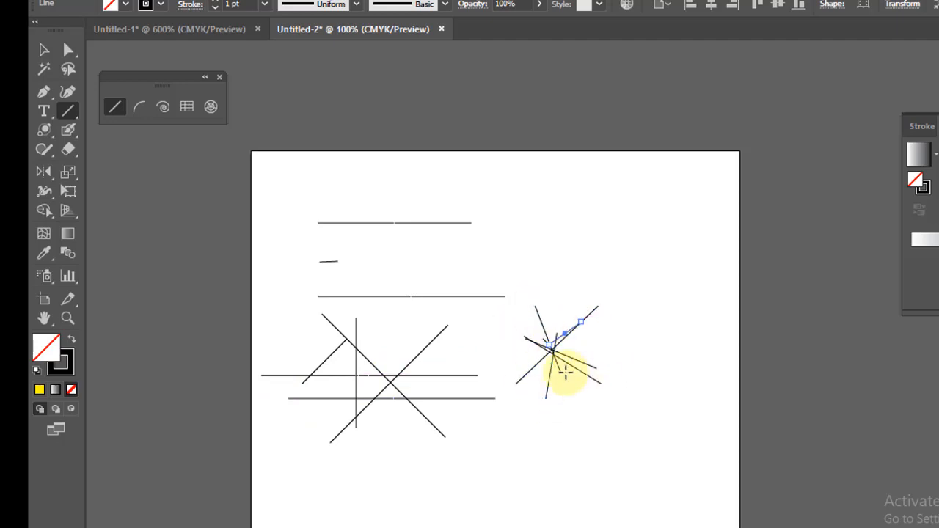
drag(565, 366, 594, 334)
drag(552, 361, 621, 345)
drag(482, 384, 505, 375)
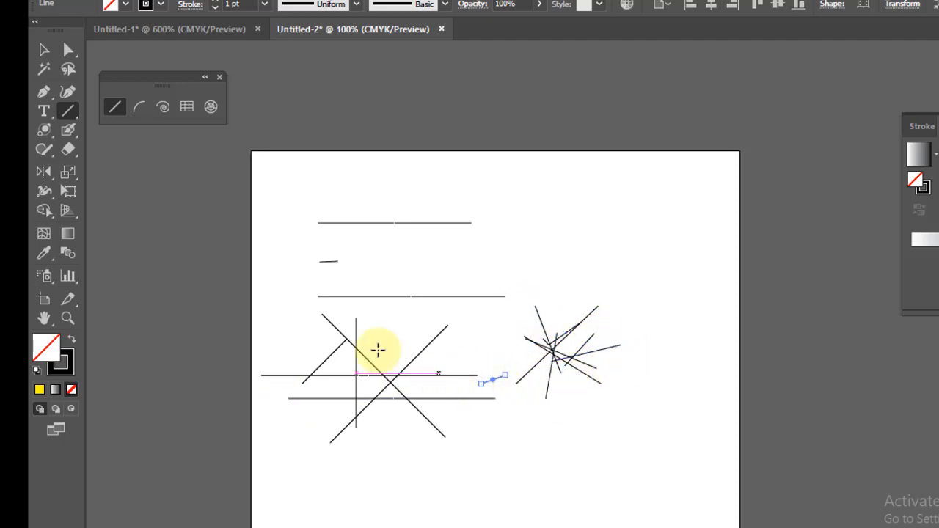
Select the uppermost horizontal line and view its stroke options for weight, cap, corner, dashes and arrowheads.
click(45, 53)
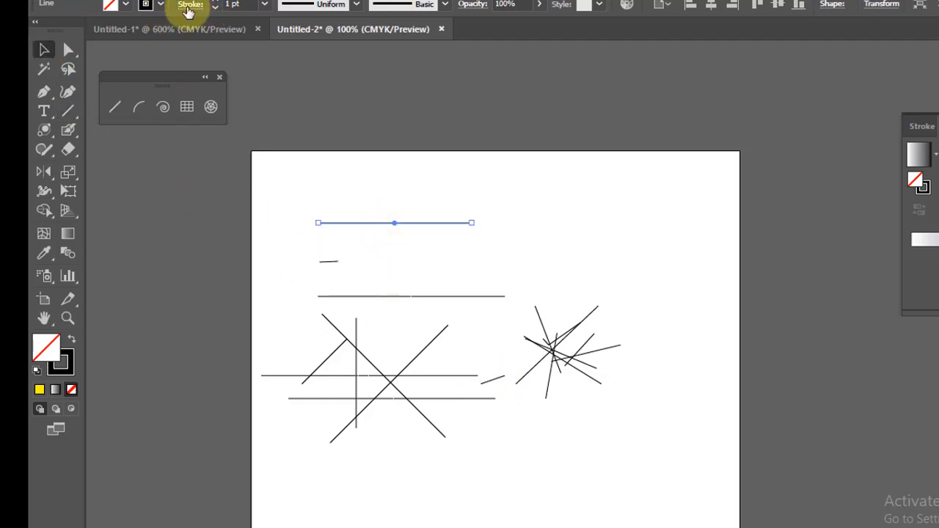
click(188, 7)
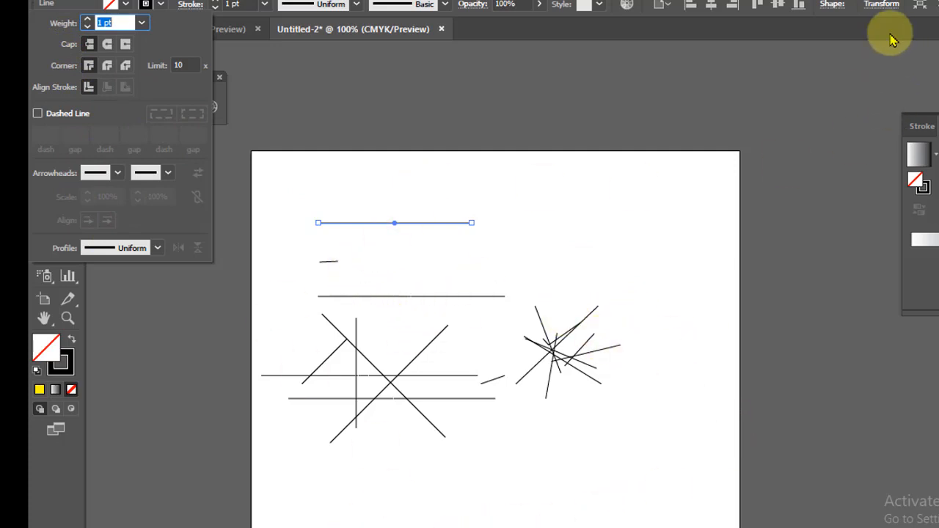
click(413, 86)
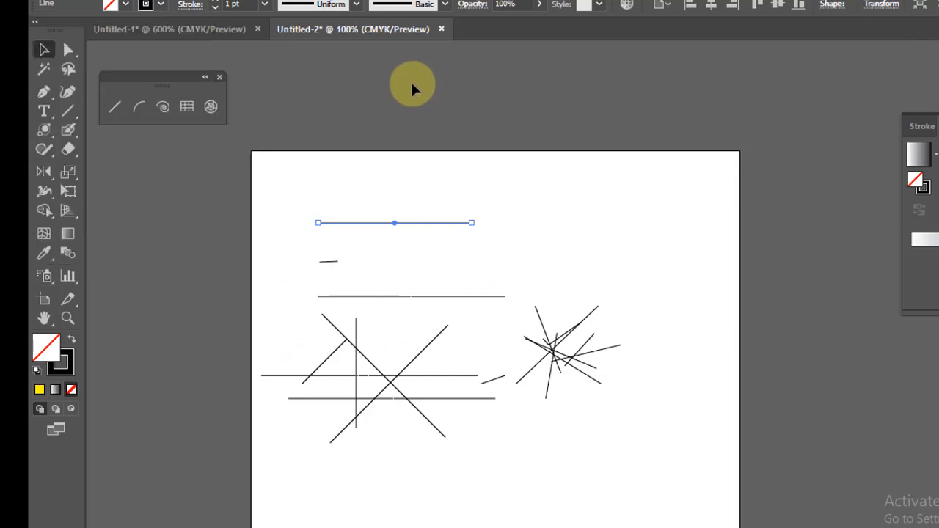
Draw five arcs of different sizes and directions over the lines with the Arc Tool.
click(136, 109)
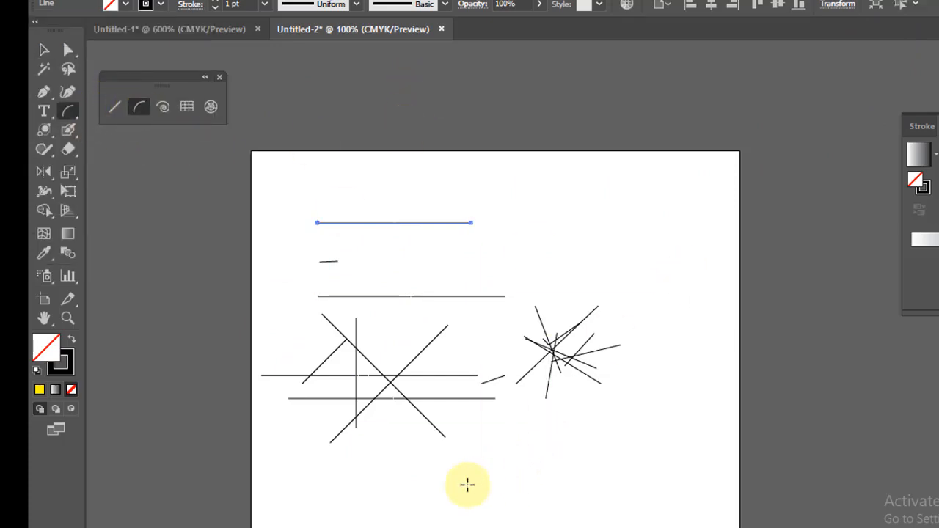
drag(467, 484, 614, 428)
drag(637, 461, 466, 383)
drag(534, 249, 650, 339)
drag(627, 215, 440, 252)
drag(528, 178, 288, 462)
Delete all the lines and arcs from the artboard.
key(ctrl+a)
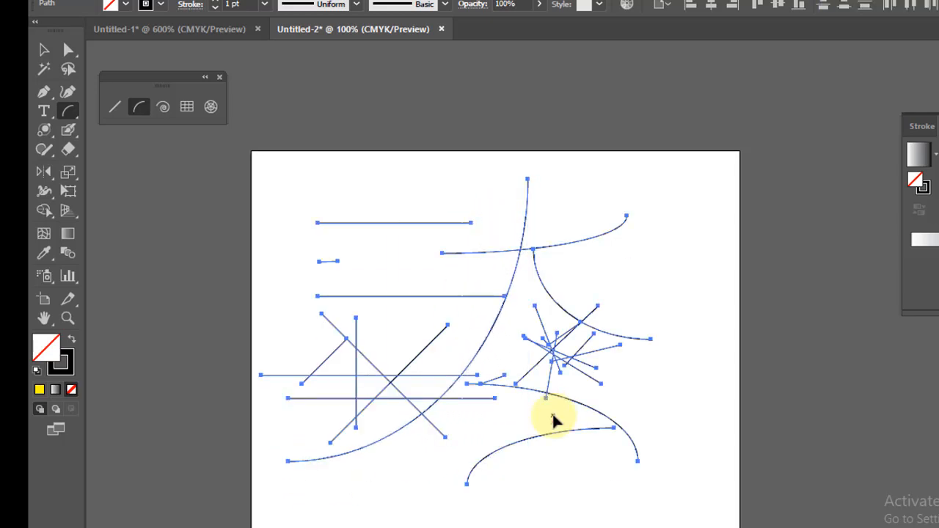
key(Delete)
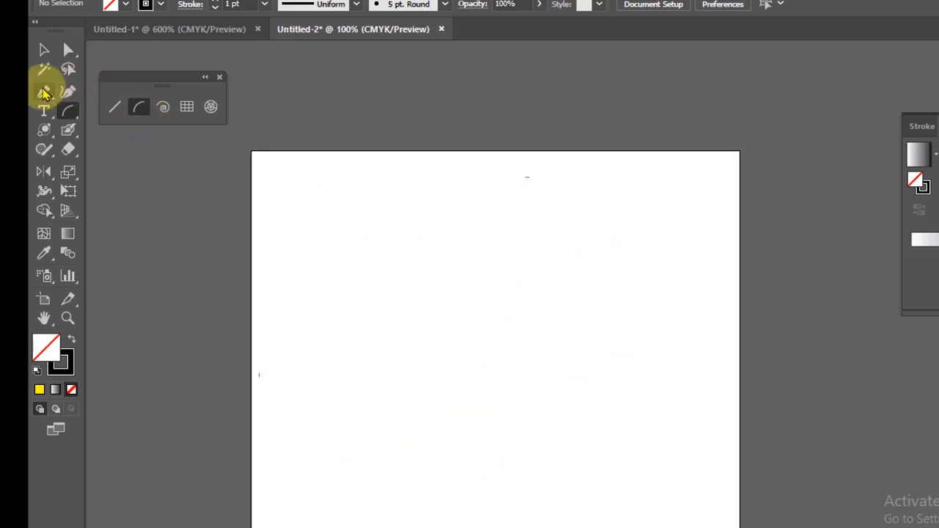
Draw a closed, curved freeform shape with five anchor points in the middle of the artboard using the Pen Tool.
click(42, 91)
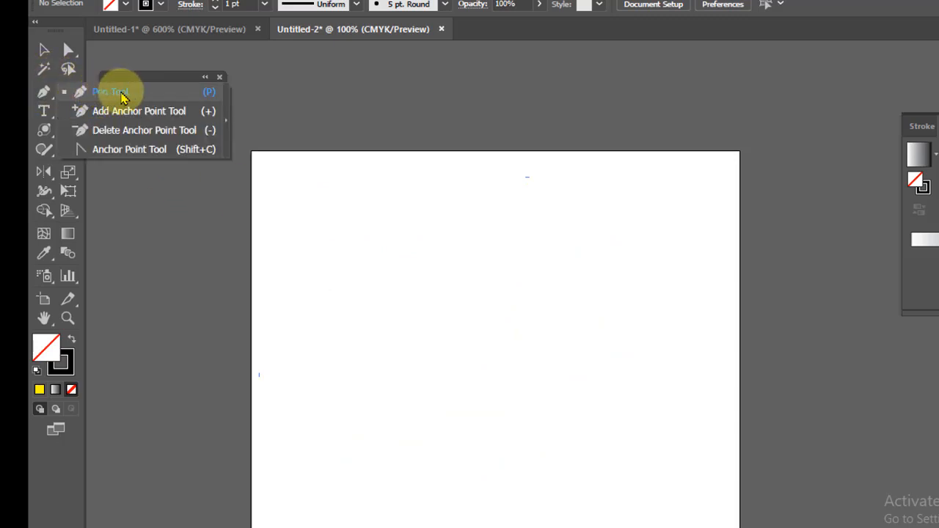
click(121, 94)
click(546, 240)
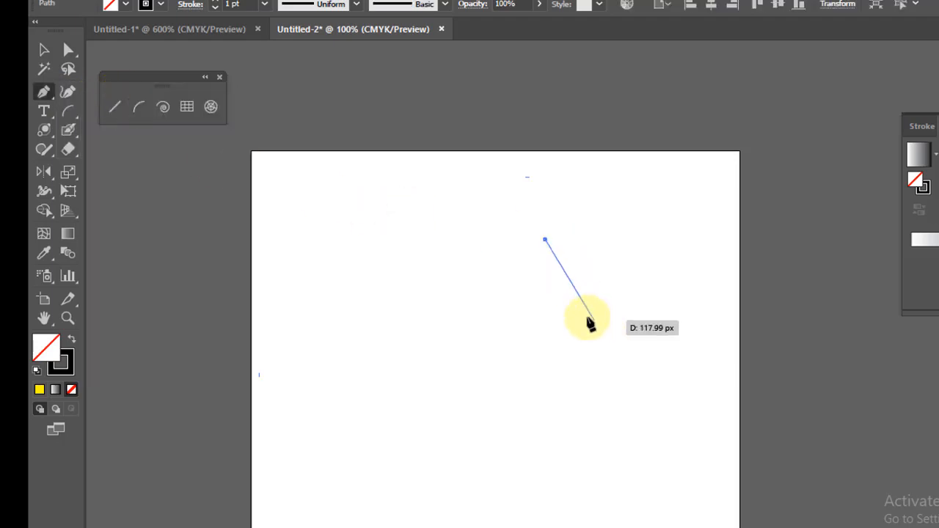
drag(586, 317, 594, 437)
click(587, 319)
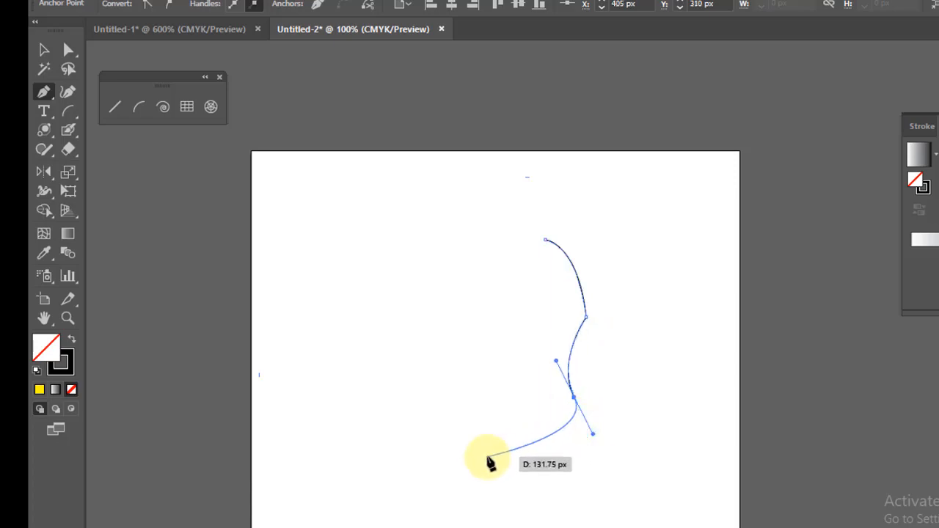
drag(487, 436, 469, 417)
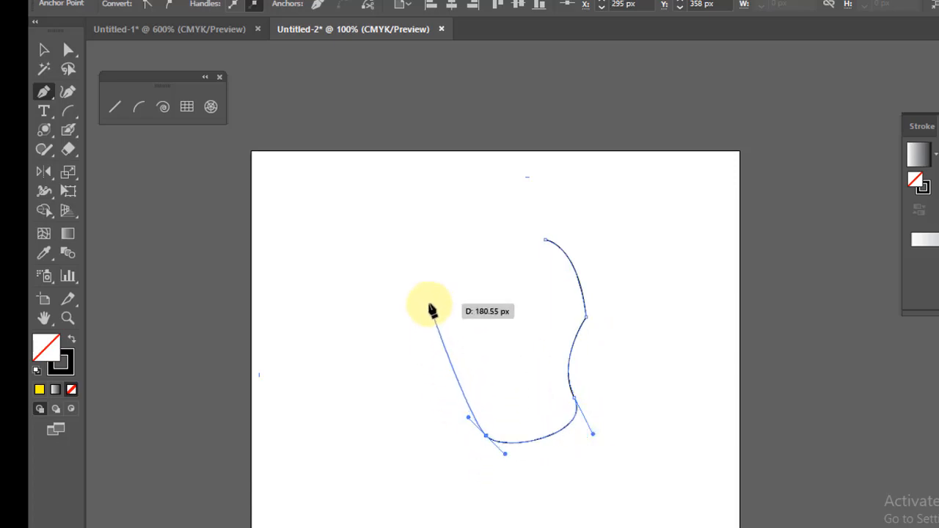
drag(423, 311, 430, 237)
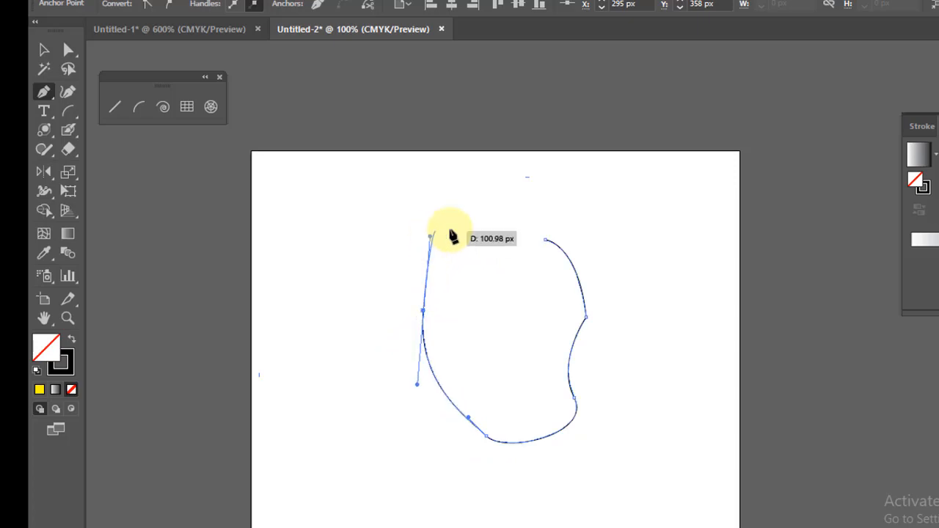
click(545, 240)
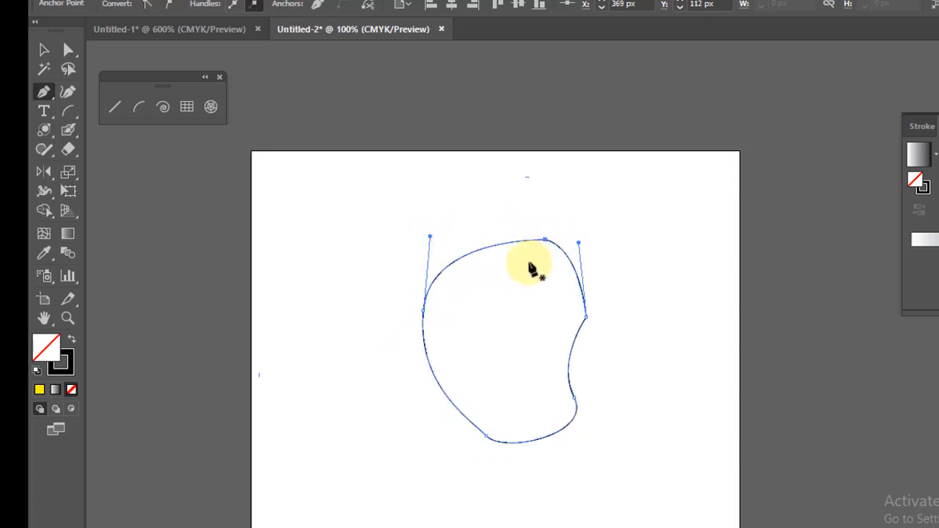
Adjust the curve of the shape's top segment with Direct Selection and convert the corner anchor on its right side to smooth.
click(68, 49)
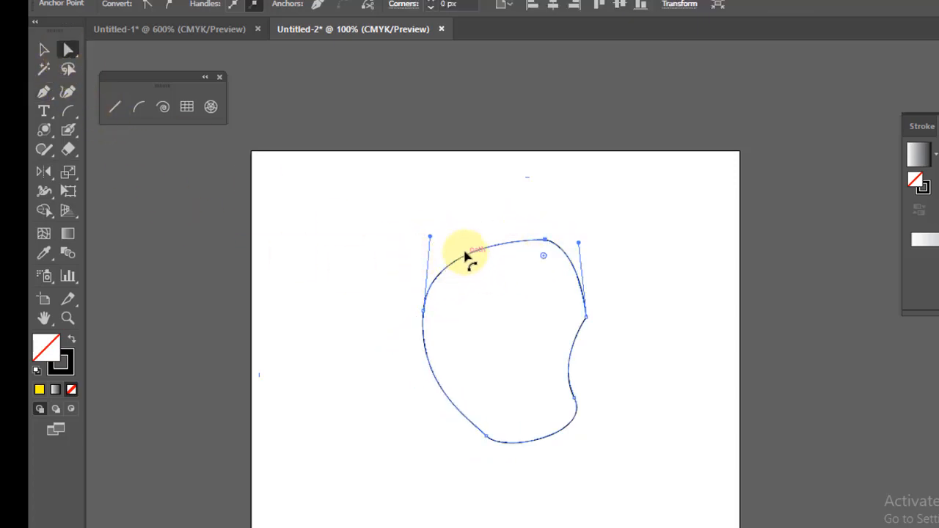
mouse_move(465, 254)
mouse_down()
mouse_move(448, 230)
mouse_move(463, 255)
mouse_up()
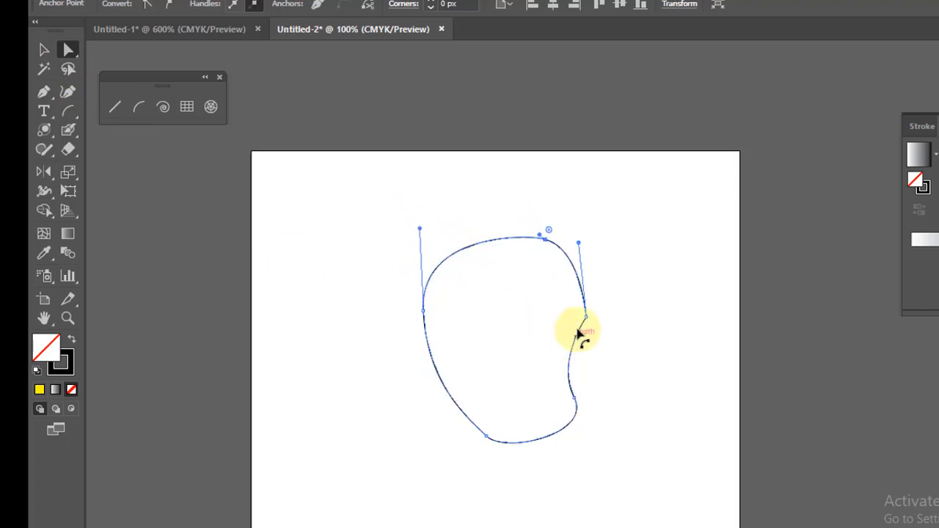
click(586, 319)
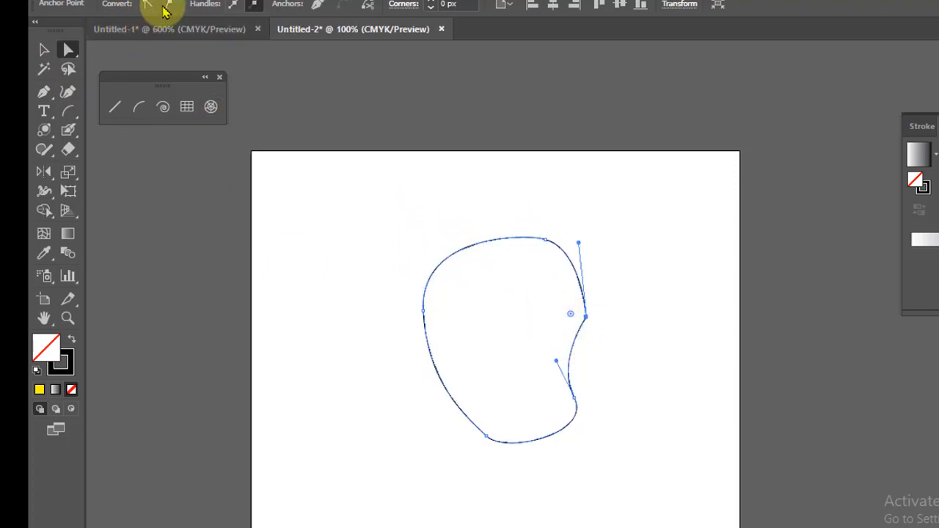
click(168, 4)
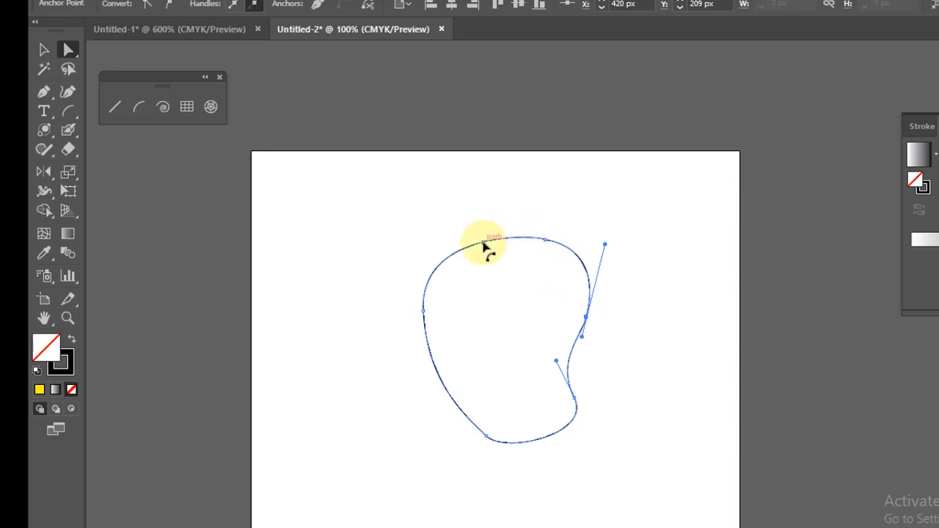
Bulge the shape's top segment further upward and move its top-right anchor point slightly higher.
drag(484, 246, 480, 224)
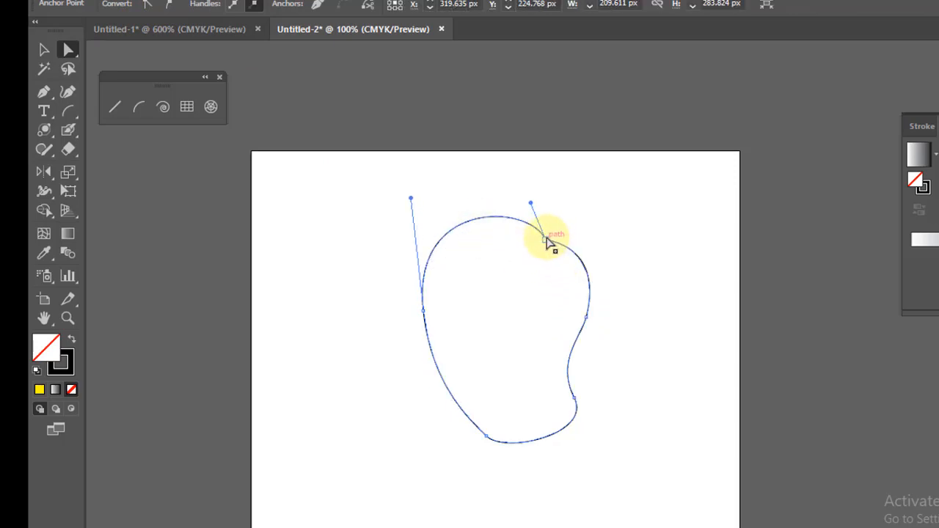
drag(547, 246, 549, 226)
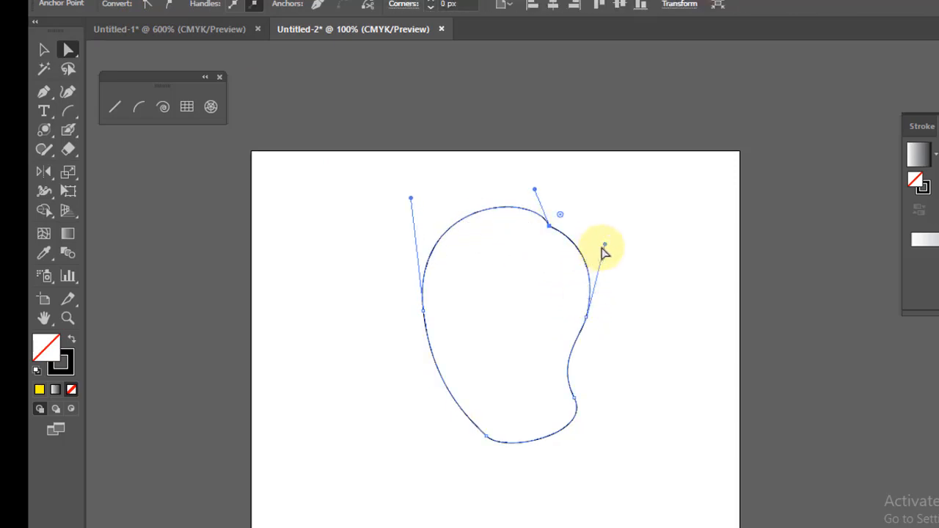
Pull in the curve on the shape's upper right side and fill the whole shape with yellow.
drag(600, 246, 581, 241)
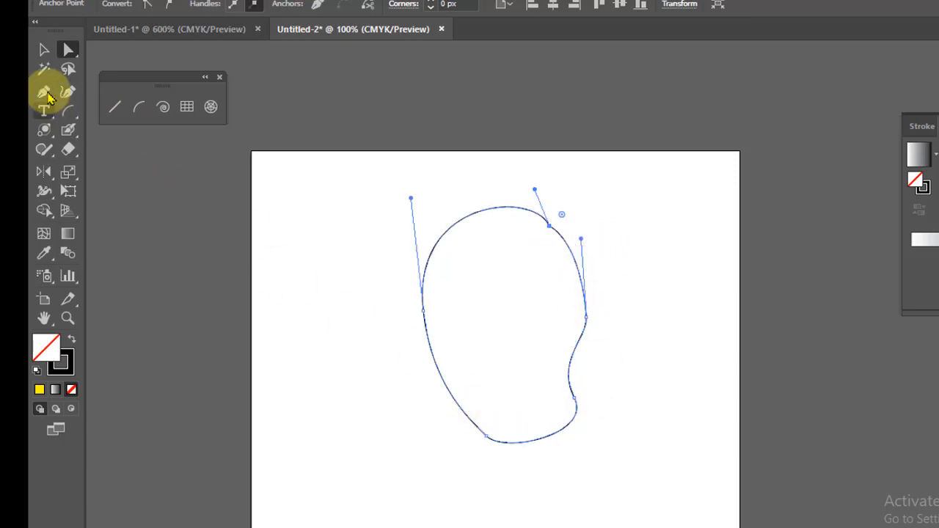
click(44, 51)
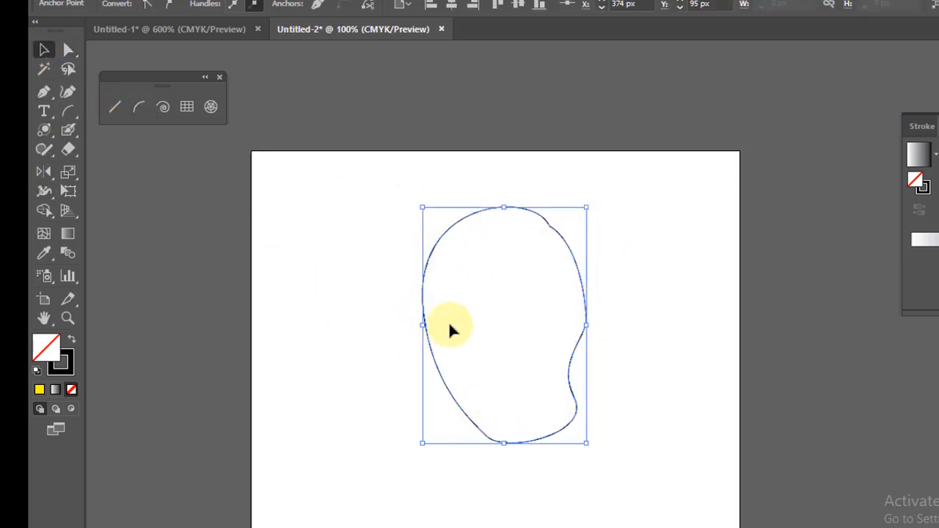
click(165, 248)
click(484, 222)
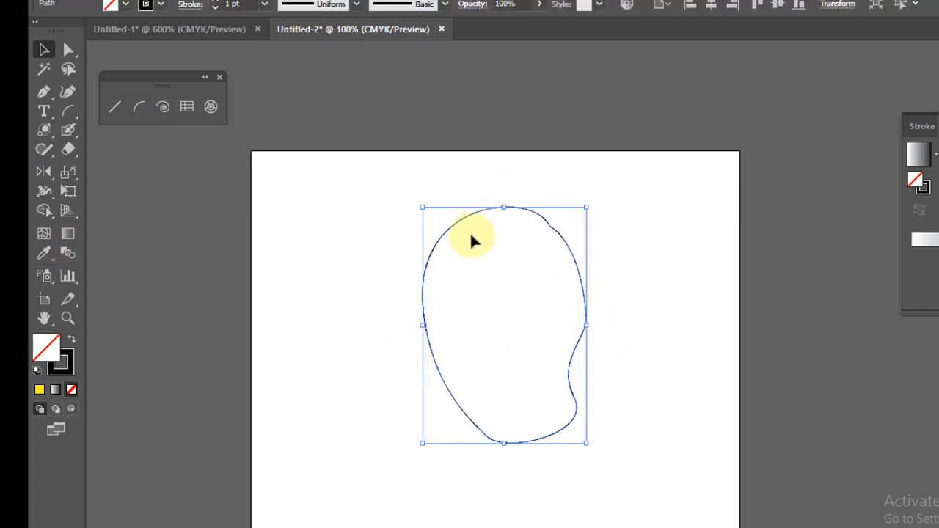
click(124, 5)
click(100, 31)
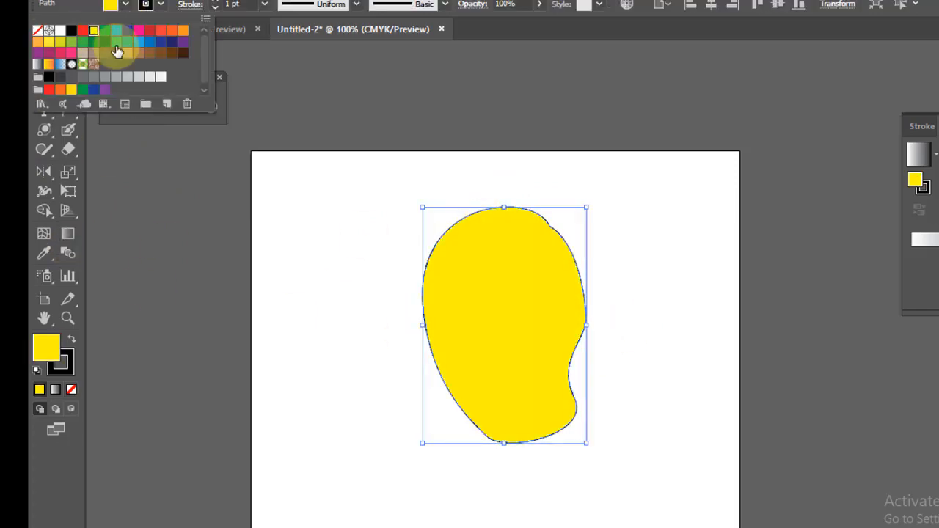
Draw a small arc above the yellow shape and place it on the shape's top edge as a stem.
click(149, 108)
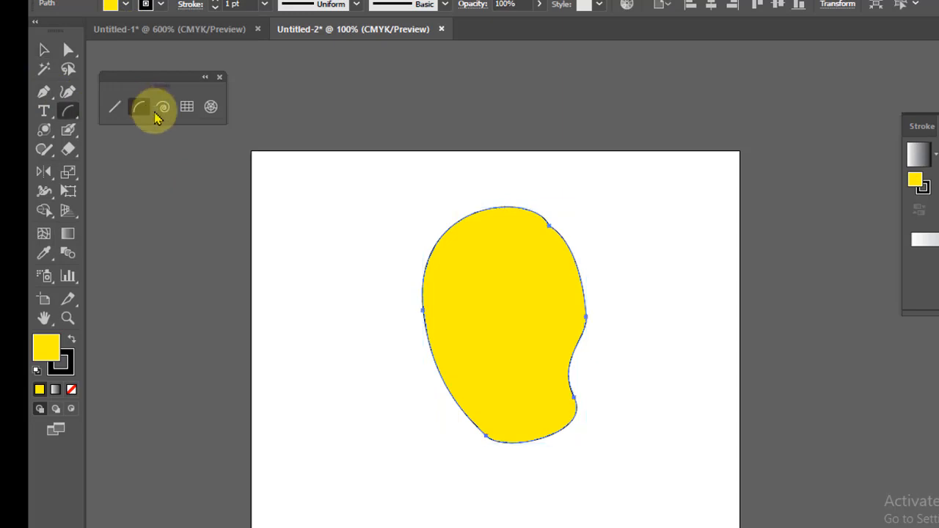
drag(536, 168, 556, 144)
click(44, 49)
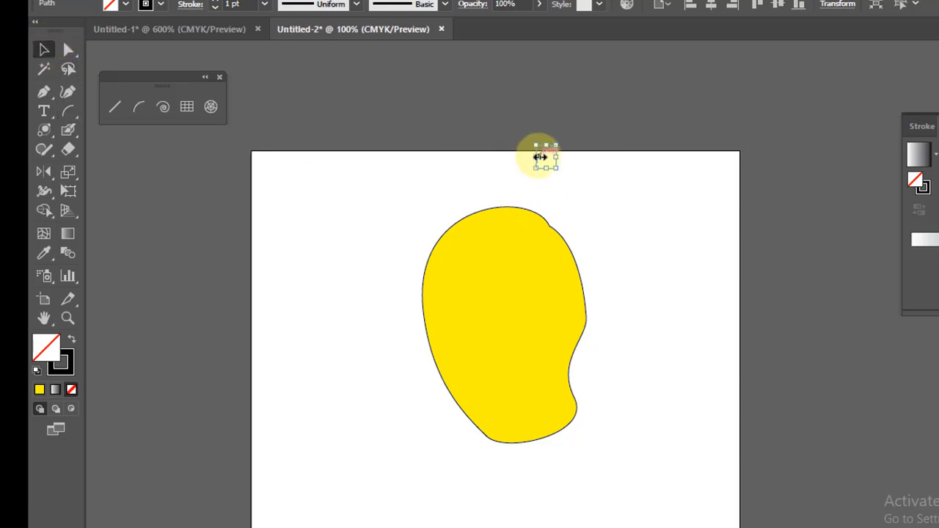
drag(542, 151, 500, 195)
click(597, 222)
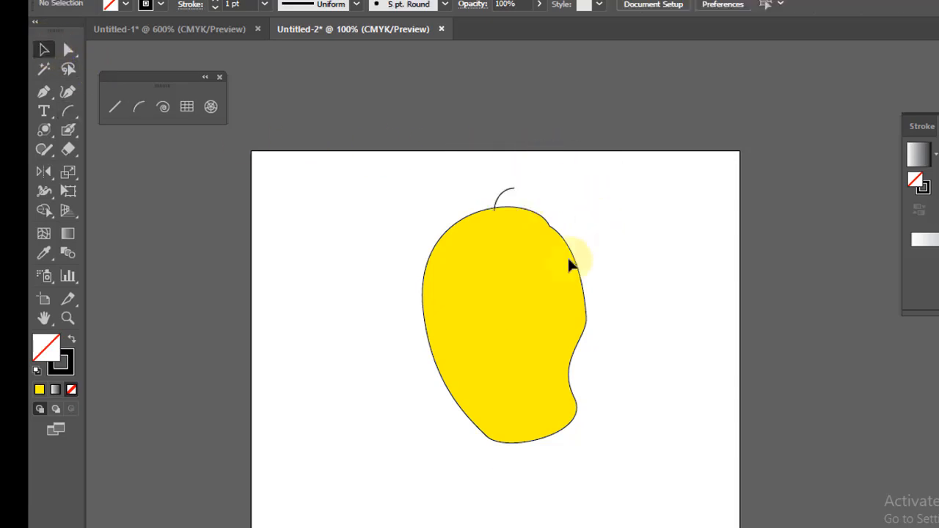
Delete the yellow shape together with its arc stem.
drag(389, 162, 598, 482)
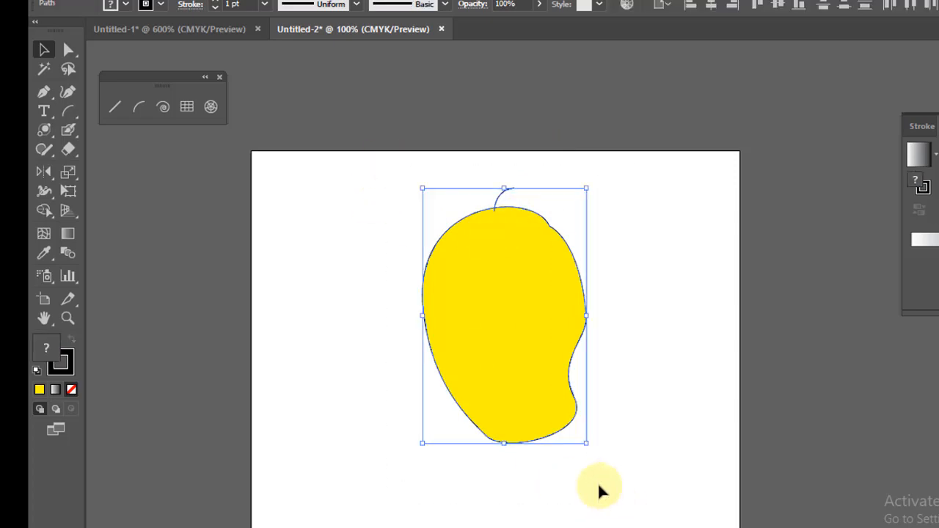
key(Delete)
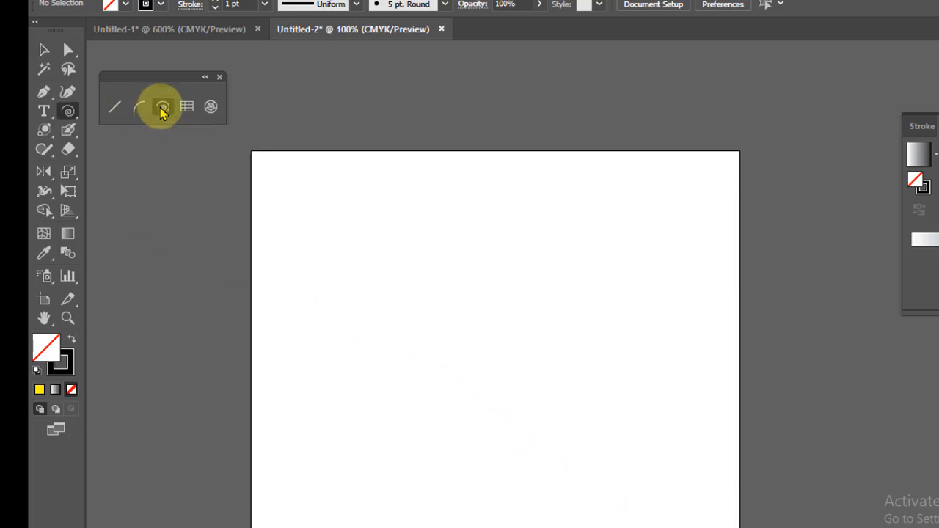
Draw a spiral about 70 px in radius, then add a second of radius 69.7782 px, 80% decay, 10 segments and the opposite winding style.
drag(379, 224, 404, 275)
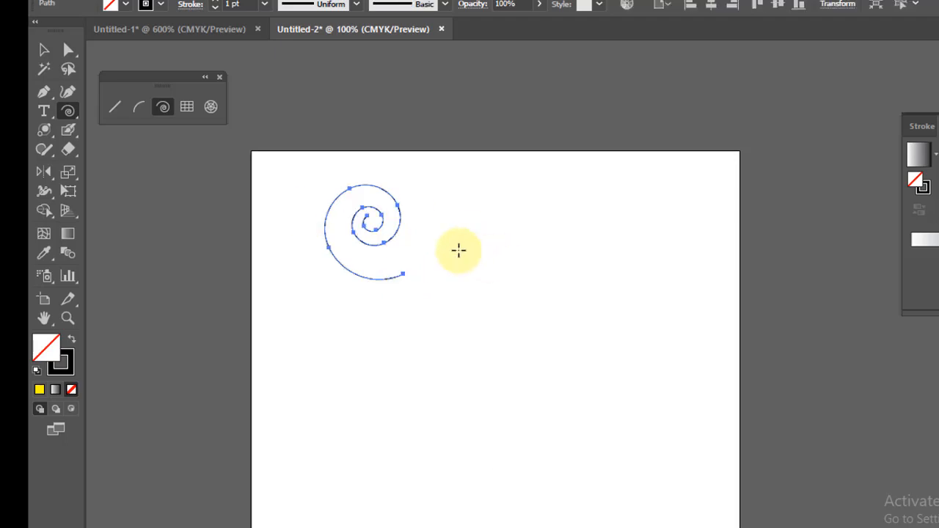
click(537, 250)
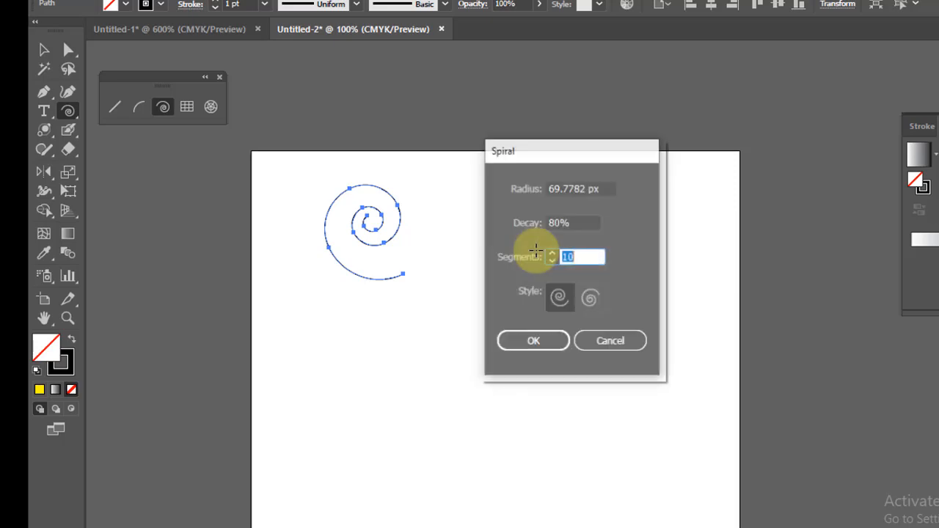
click(589, 306)
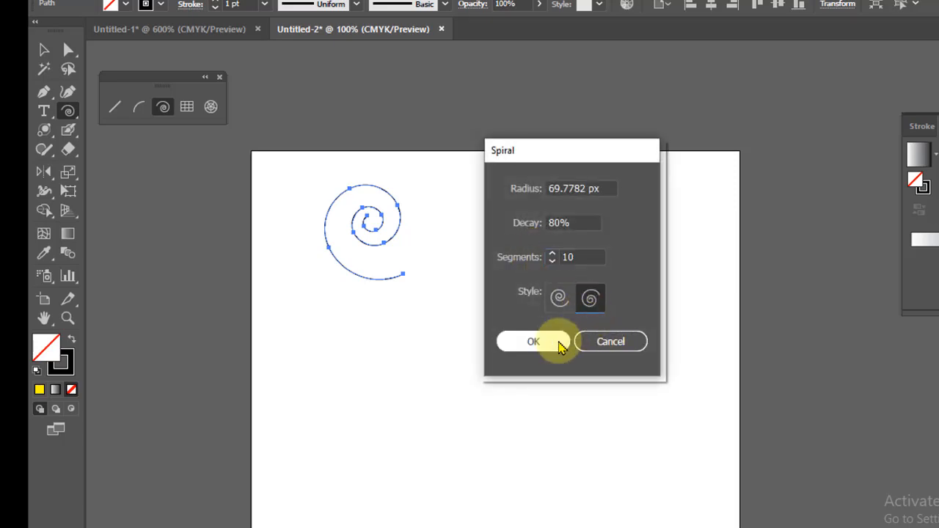
click(557, 344)
Draw ten more freehand spirals of varying size and rotation across the artboard, overlapping one another.
drag(528, 241, 605, 331)
drag(469, 355, 526, 395)
drag(410, 341, 457, 428)
mouse_move(315, 350)
mouse_down()
mouse_move(315, 367)
mouse_move(386, 413)
mouse_up()
drag(599, 382, 554, 411)
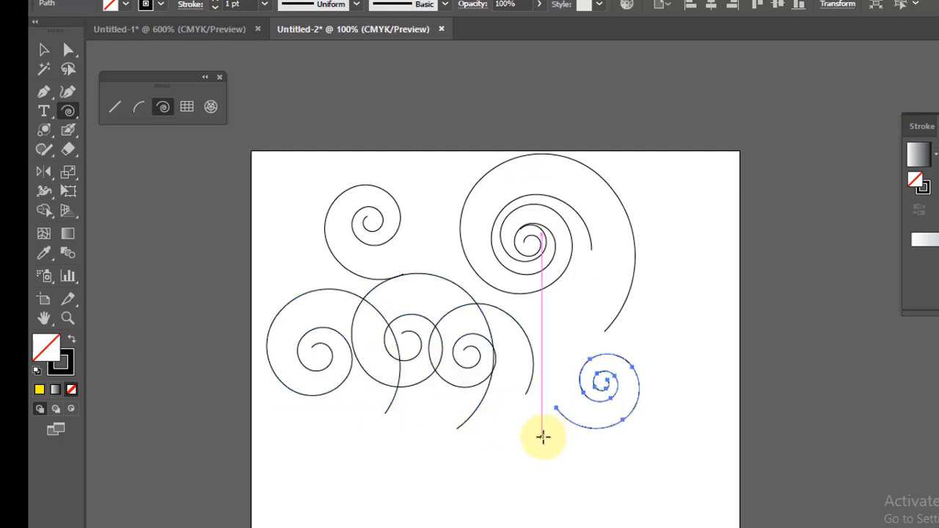
drag(566, 454, 579, 466)
drag(645, 268, 695, 366)
drag(539, 313, 598, 342)
drag(450, 229, 517, 301)
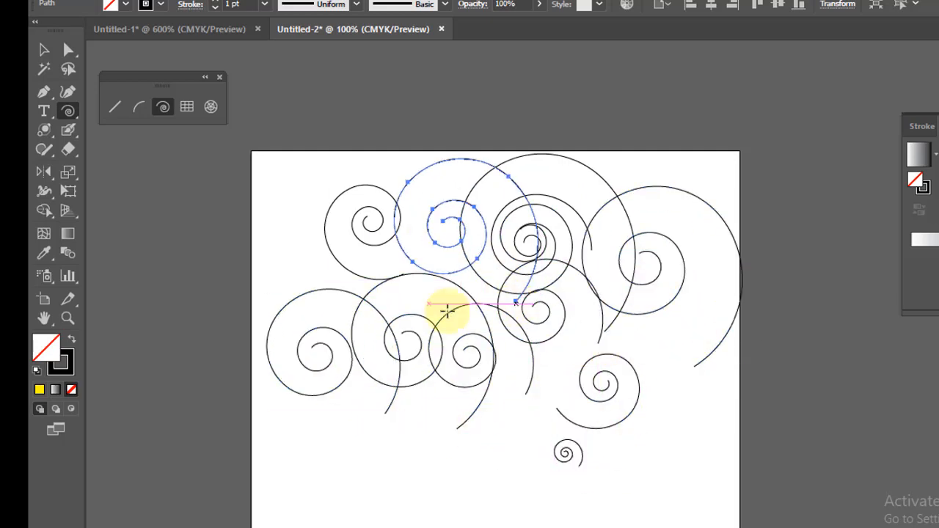
drag(347, 278, 432, 354)
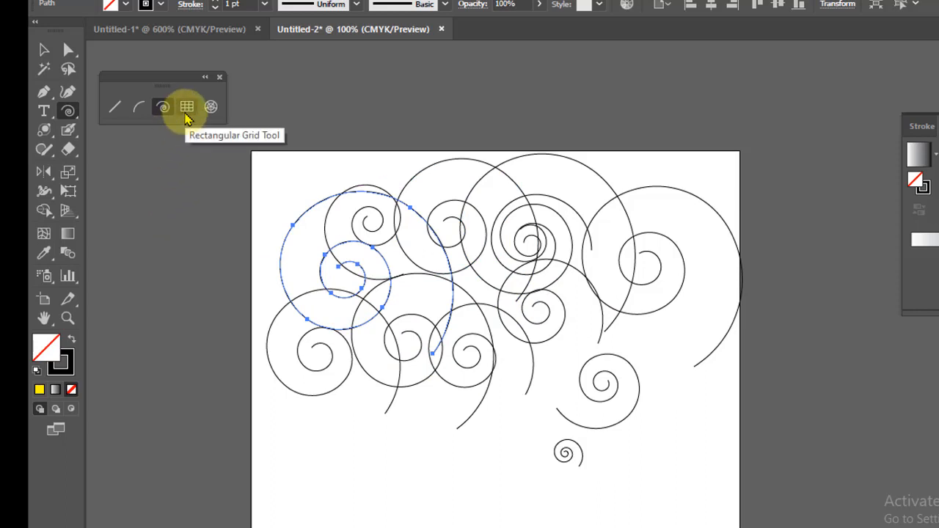
Delete all the spirals from the artboard.
click(44, 49)
click(468, 270)
key(ctrl+a)
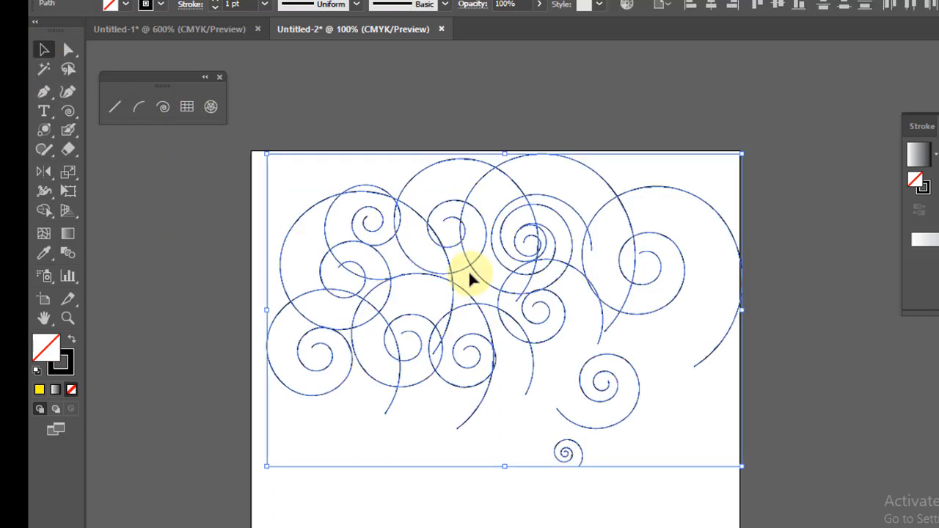
key(Delete)
Draw five straight vertical lines side by side in the middle of the artboard with the Line Segment Tool.
click(114, 108)
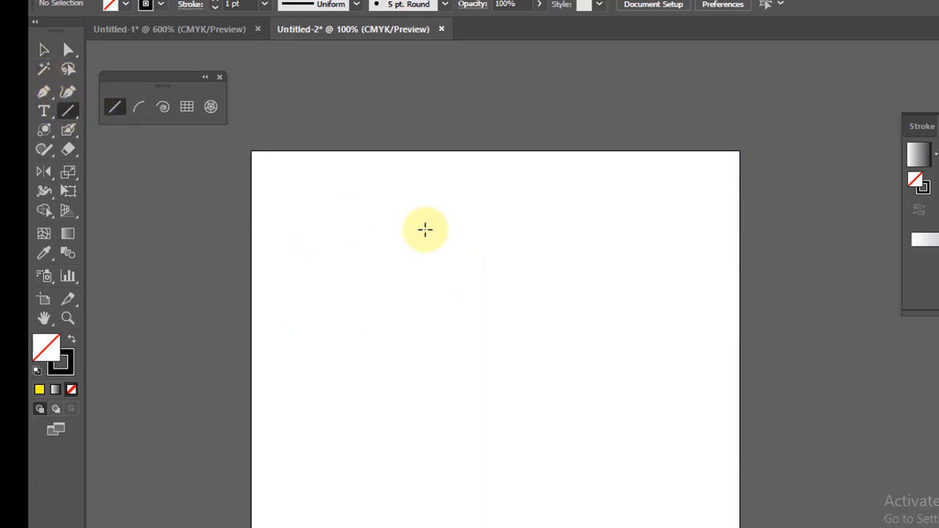
mouse_move(431, 215)
mouse_down()
mouse_move(450, 319)
mouse_move(431, 323)
mouse_up()
drag(489, 215, 488, 348)
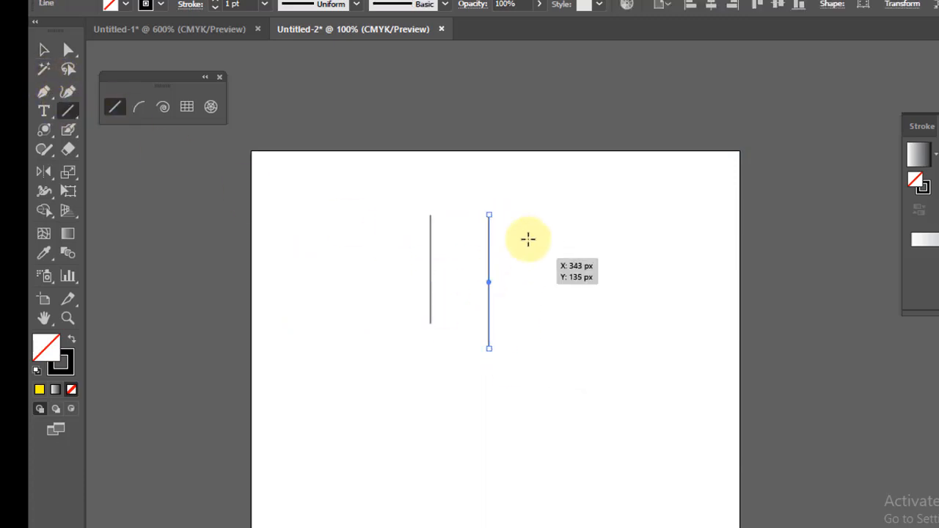
drag(530, 222, 531, 373)
drag(573, 233, 573, 354)
drag(618, 228, 617, 384)
Draw five straight horizontal lines one below another, four crossing the vertical lines and one beneath them, to form a manual grid.
drag(388, 252, 581, 253)
drag(388, 284, 660, 285)
drag(382, 318, 617, 317)
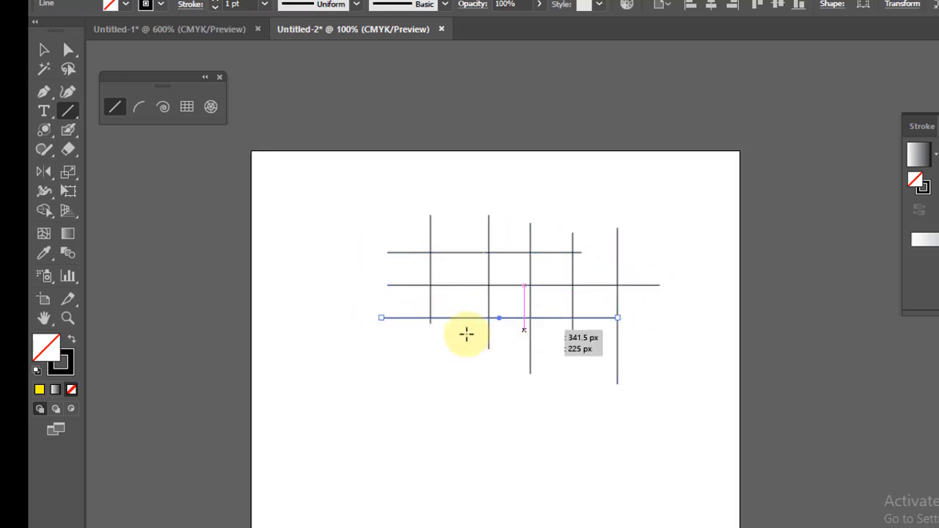
drag(402, 341, 695, 341)
drag(460, 393, 645, 393)
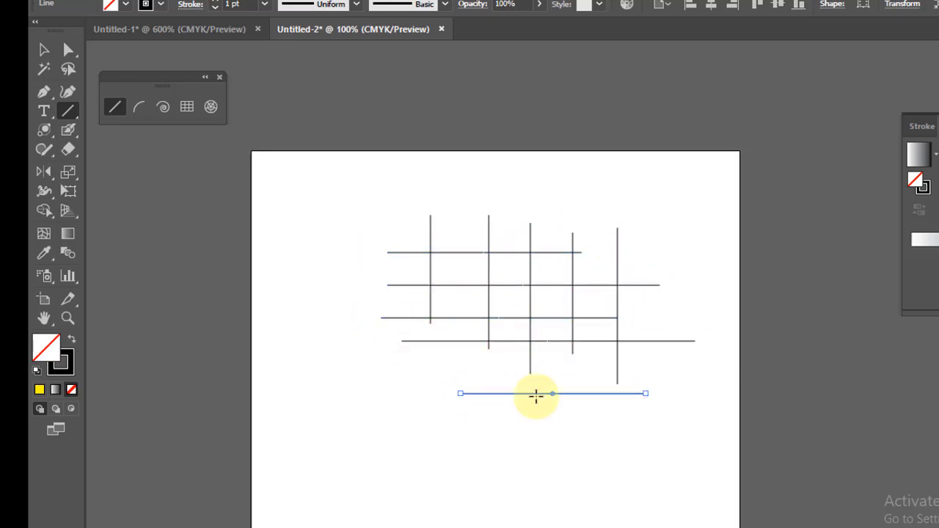
Delete all the hand-drawn vertical and horizontal lines.
click(42, 52)
drag(345, 195, 707, 435)
key(Delete)
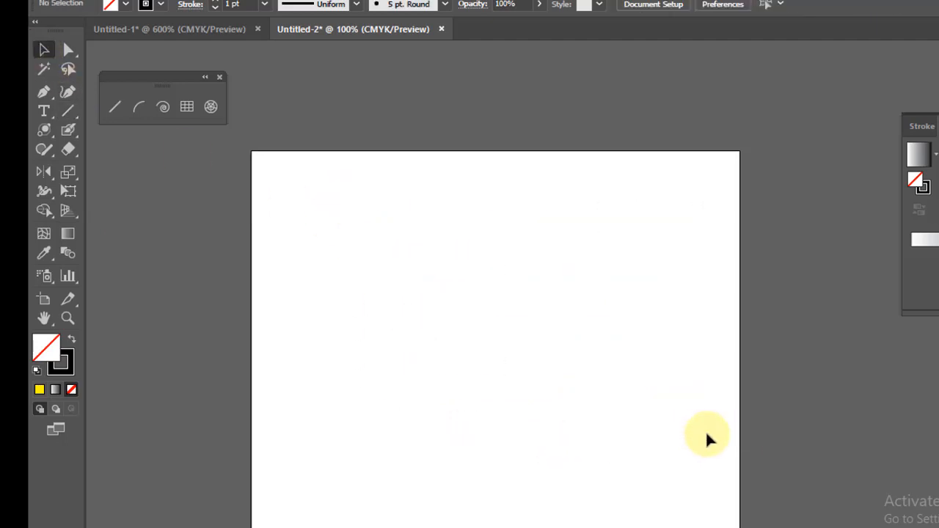
Draw a rectangular grid of six by six cells, about 209 by 174 px, in the middle of the artboard.
click(187, 108)
drag(383, 237, 551, 375)
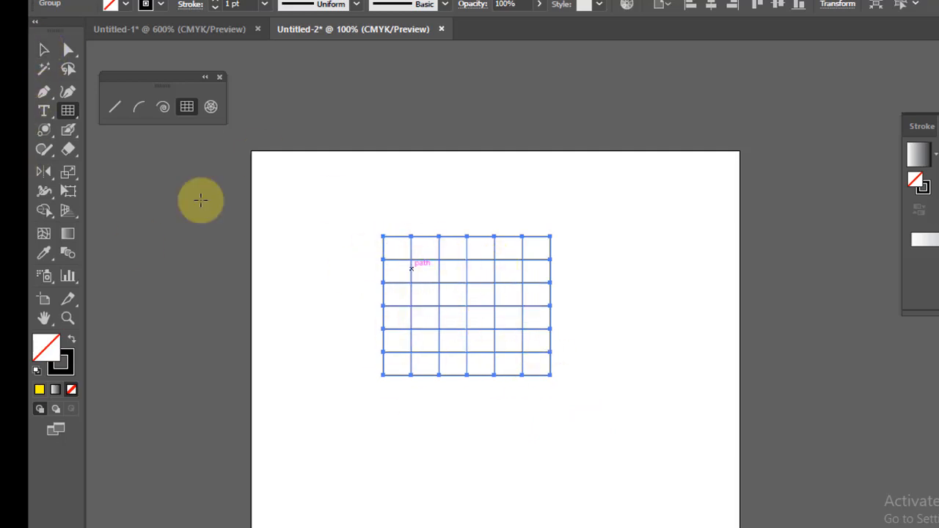
Create a second rectangular grid of 209 by 174 px below the first, with 5 horizontal and 5 vertical dividers, both skewed 76%.
click(187, 108)
click(467, 434)
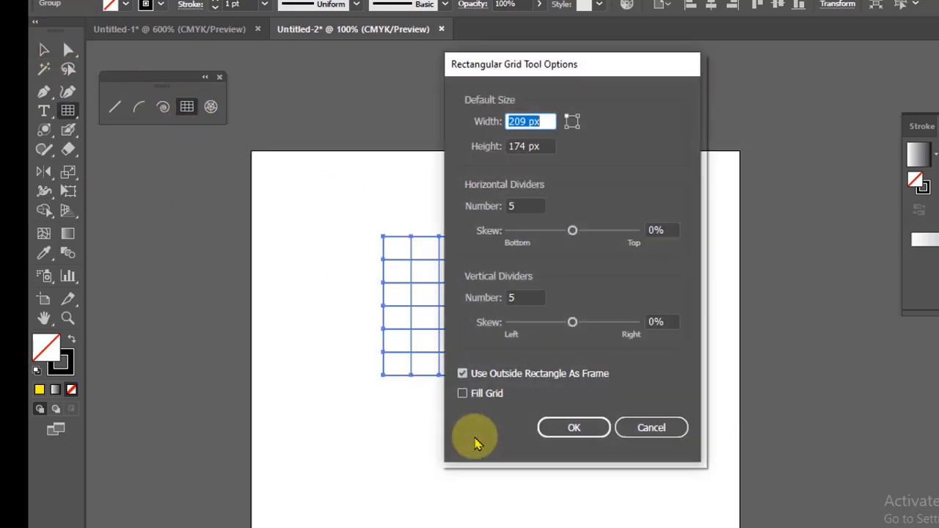
drag(585, 67, 769, 73)
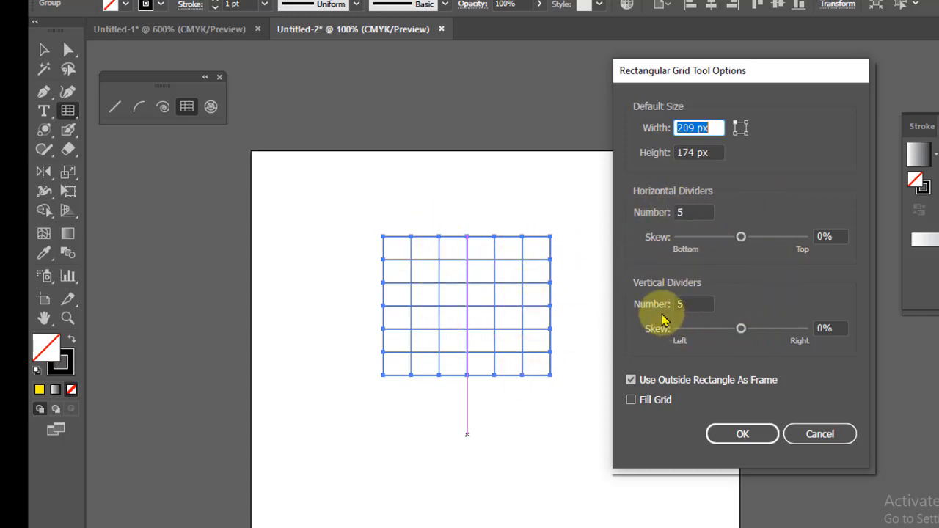
click(742, 329)
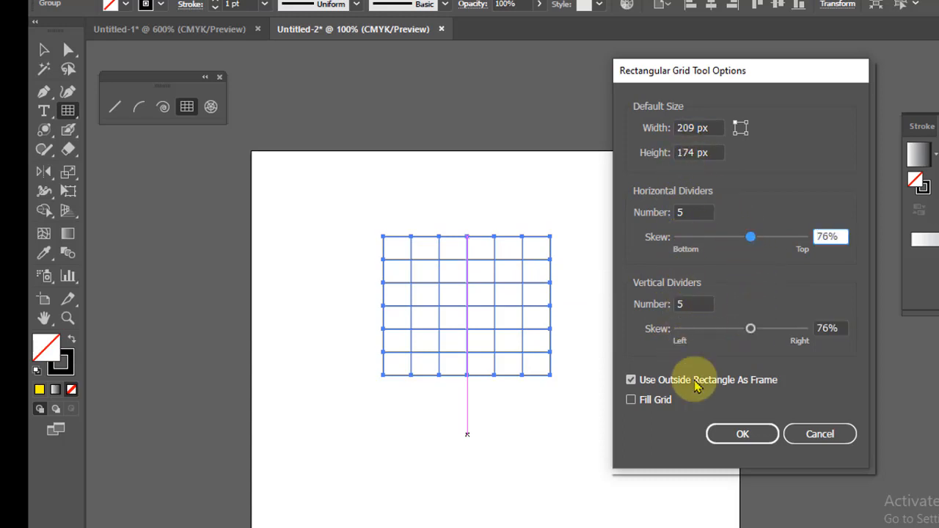
click(724, 434)
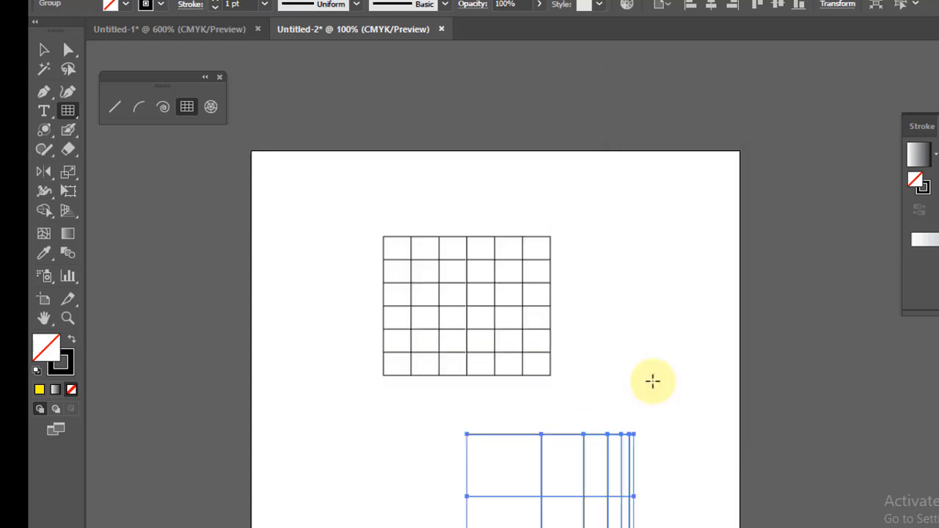
scroll(600, 377, down, 4)
scroll(509, 331, up, 2)
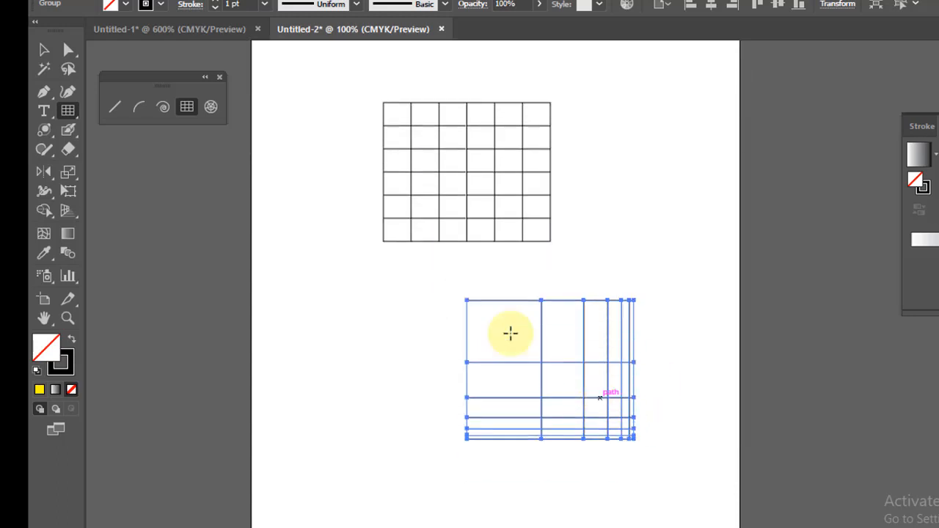
Delete the skewed grid.
click(42, 50)
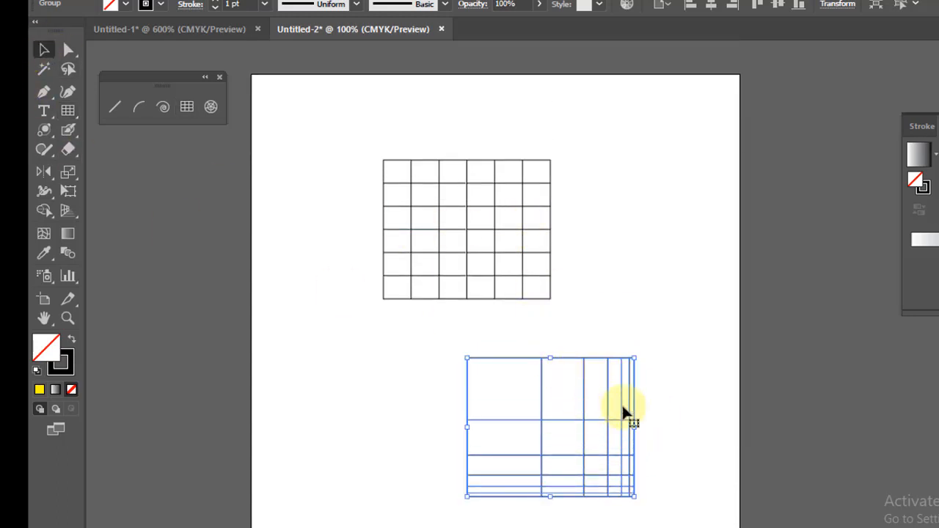
key(Delete)
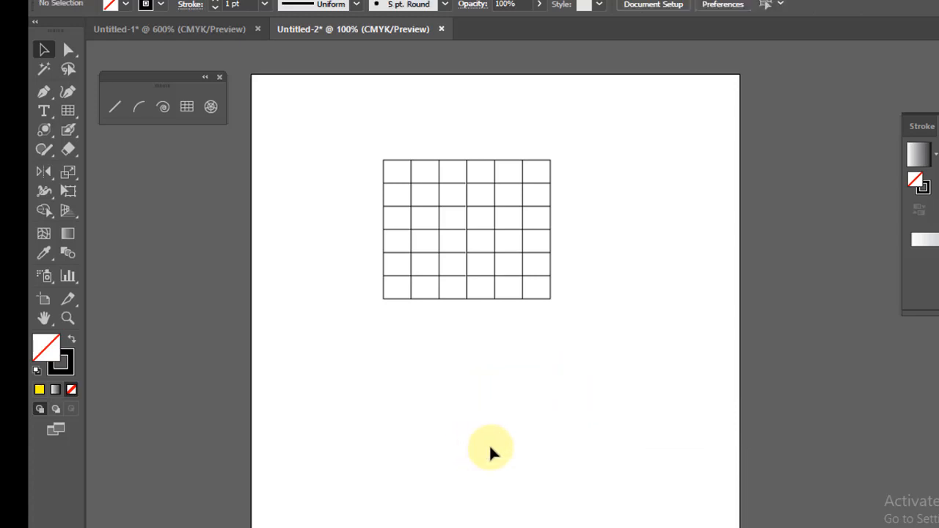
Fill the remaining grid with red and reposition it slightly lower and further right on the artboard.
click(469, 219)
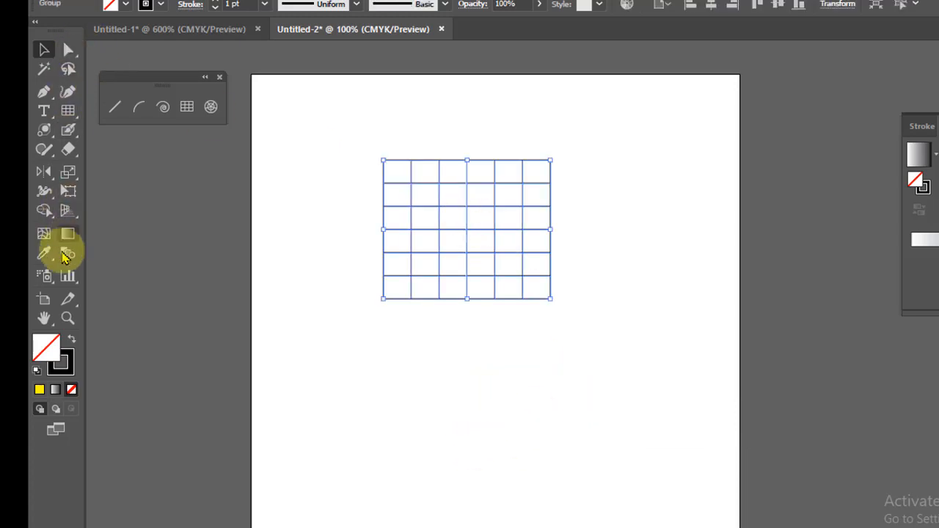
click(111, 4)
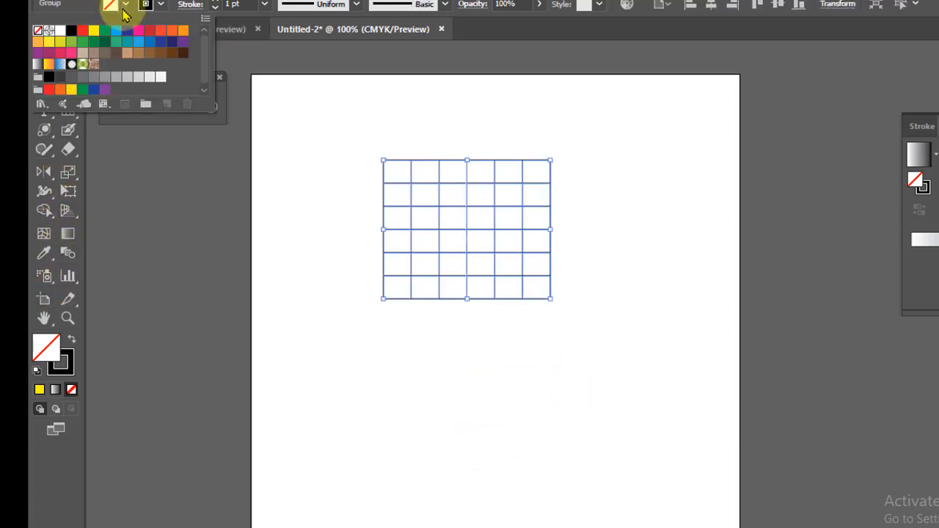
click(82, 30)
click(772, 145)
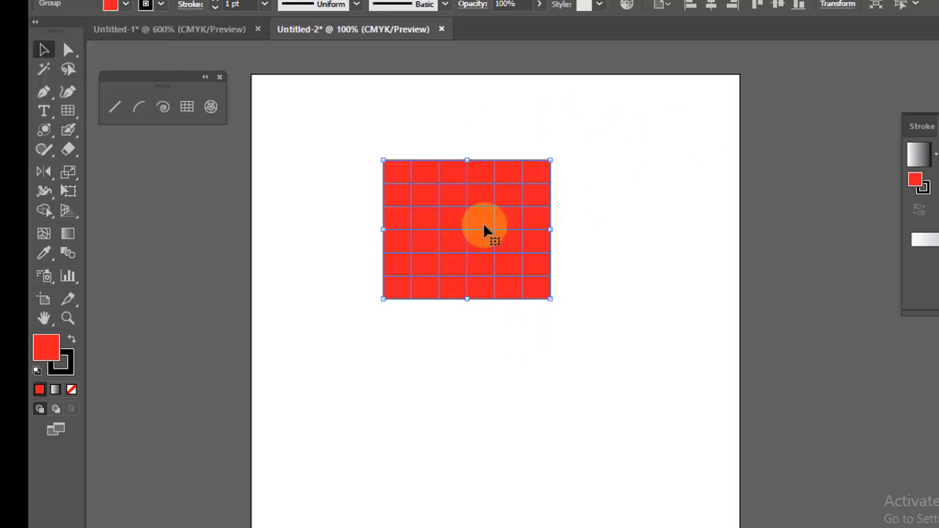
drag(484, 229, 486, 327)
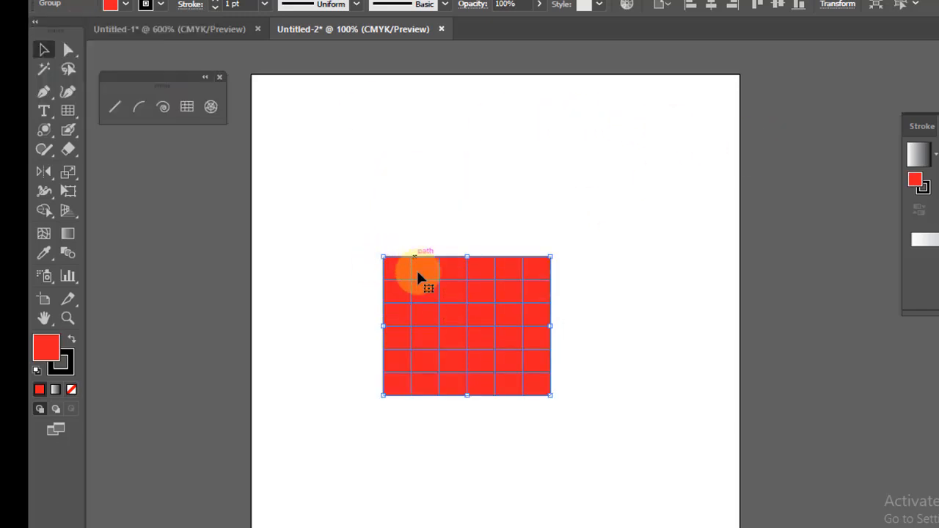
drag(459, 319, 497, 250)
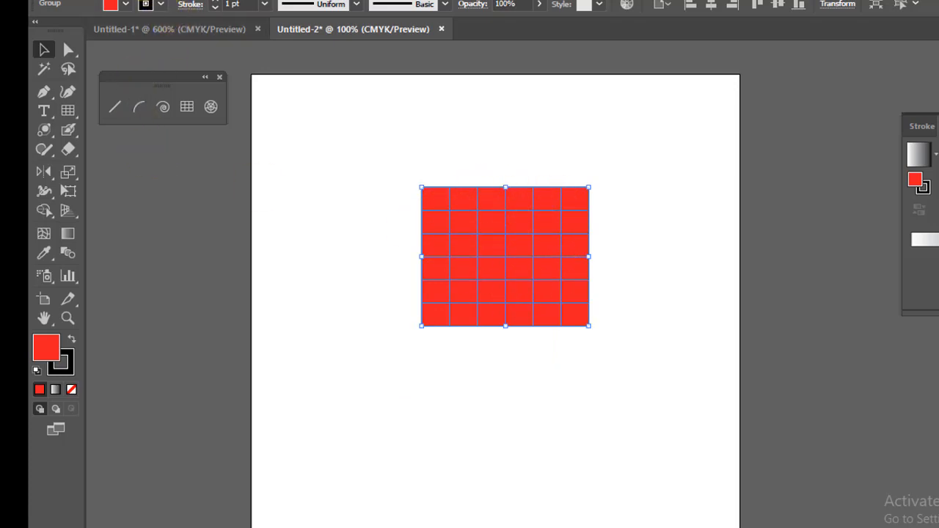
Ungroup the red grid and move its red rectangle up and left, away from the divider lines.
click(164, 1)
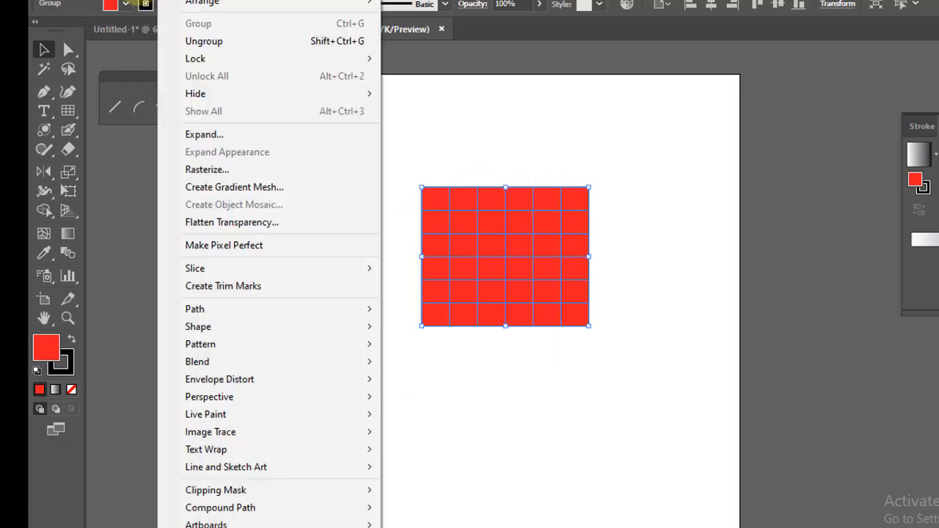
click(240, 42)
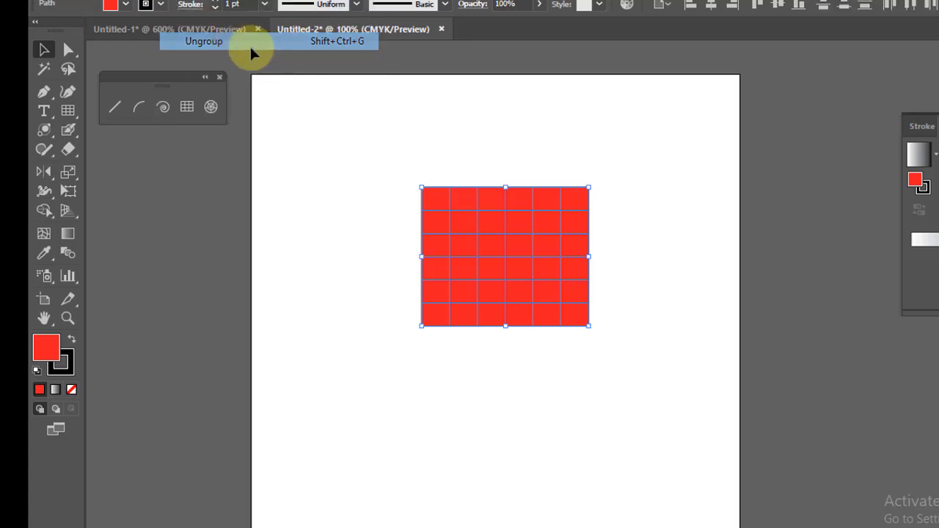
click(761, 190)
drag(552, 221, 664, 189)
drag(593, 223, 487, 248)
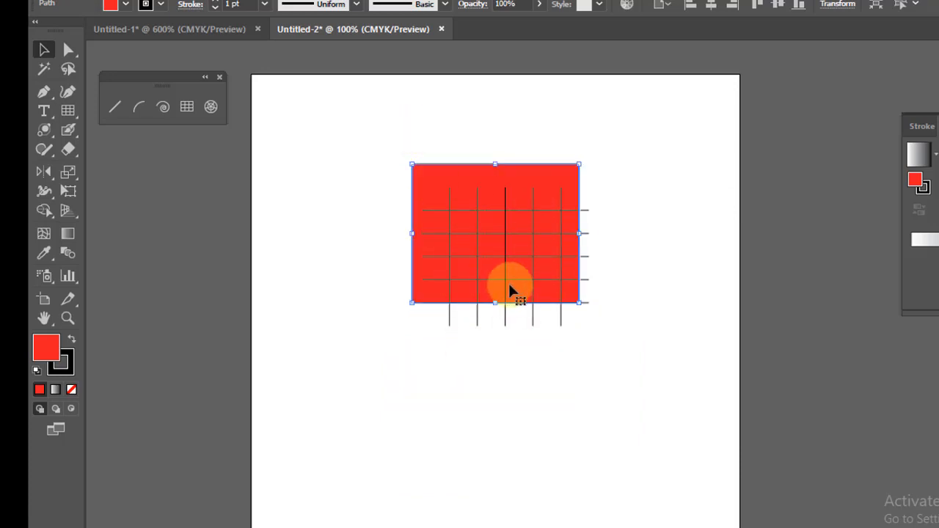
Draw a skewed rectangular grid about 137.5 by 138 px below the red rectangle.
click(68, 110)
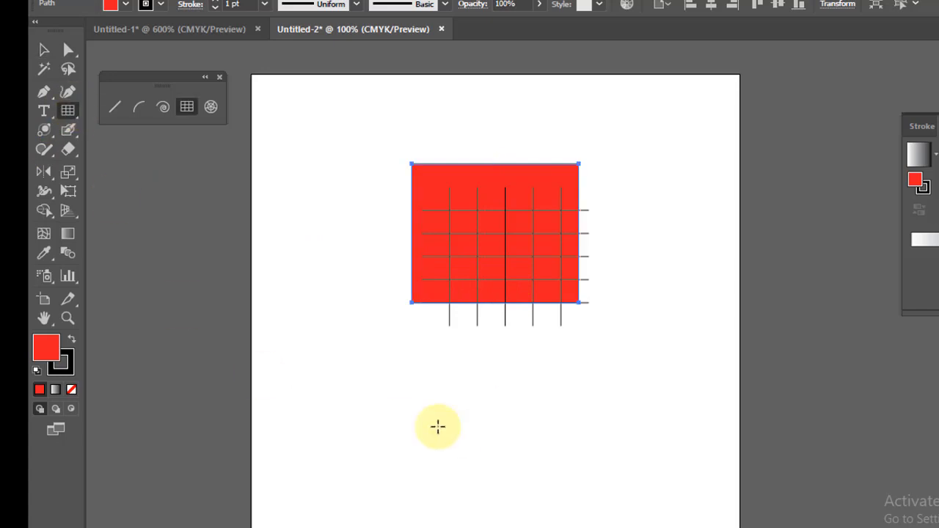
drag(394, 416, 507, 525)
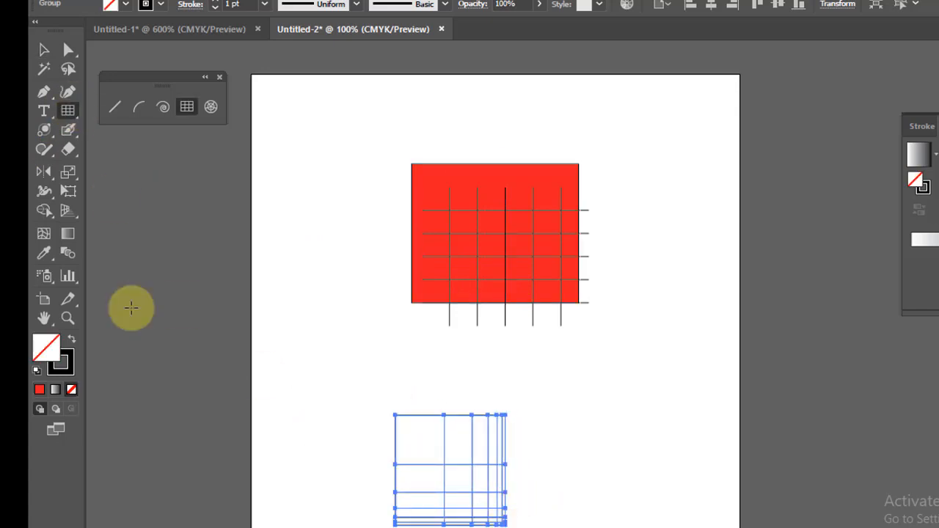
Set the horizontal and vertical divider skew to 0% and draw an evenly spaced grid right of the skewed one.
click(76, 117)
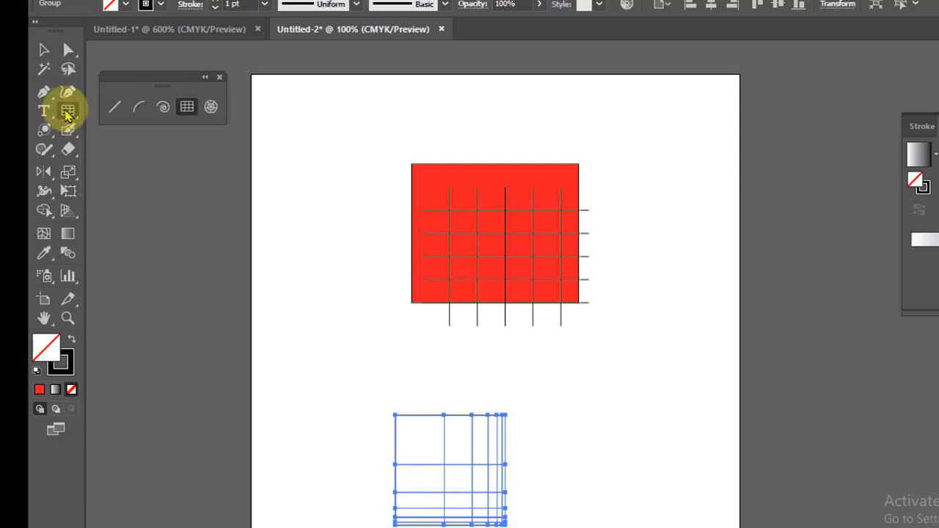
double_click(68, 111)
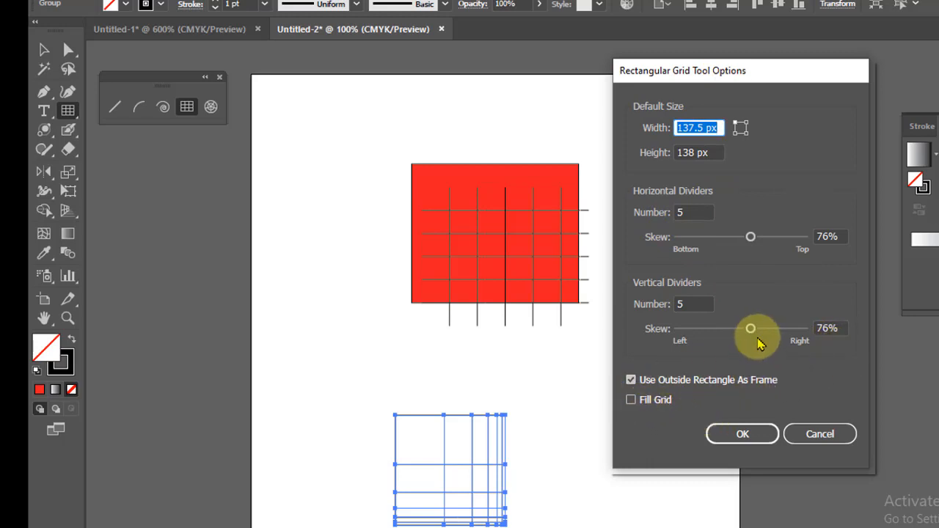
drag(747, 329, 733, 331)
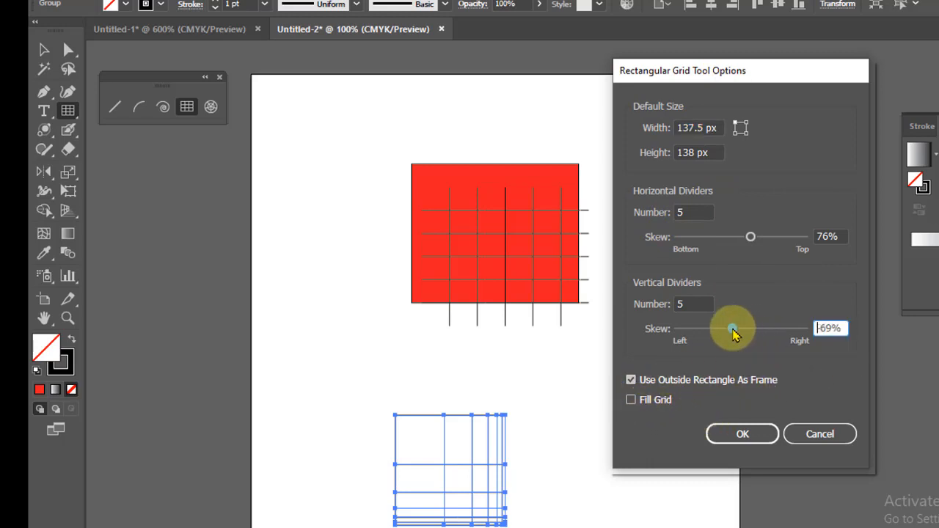
drag(750, 237, 727, 237)
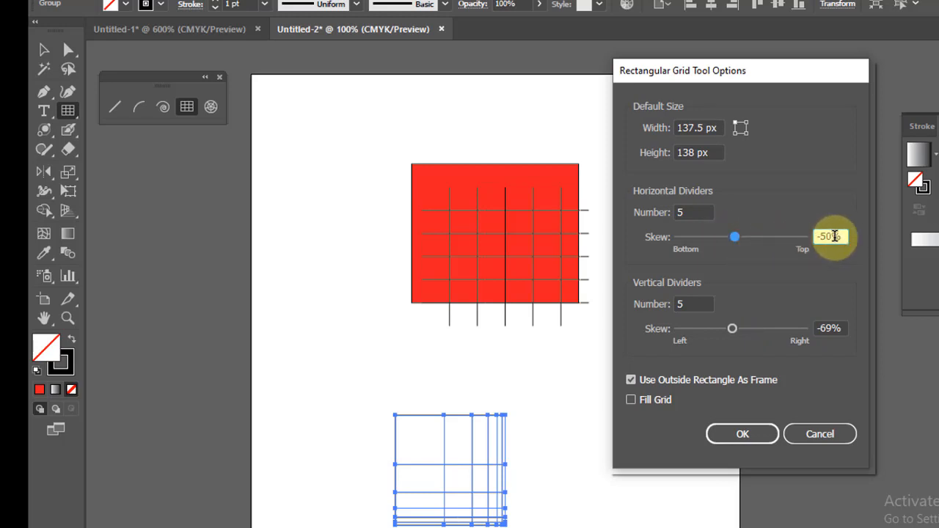
drag(839, 236, 755, 236)
text(0)
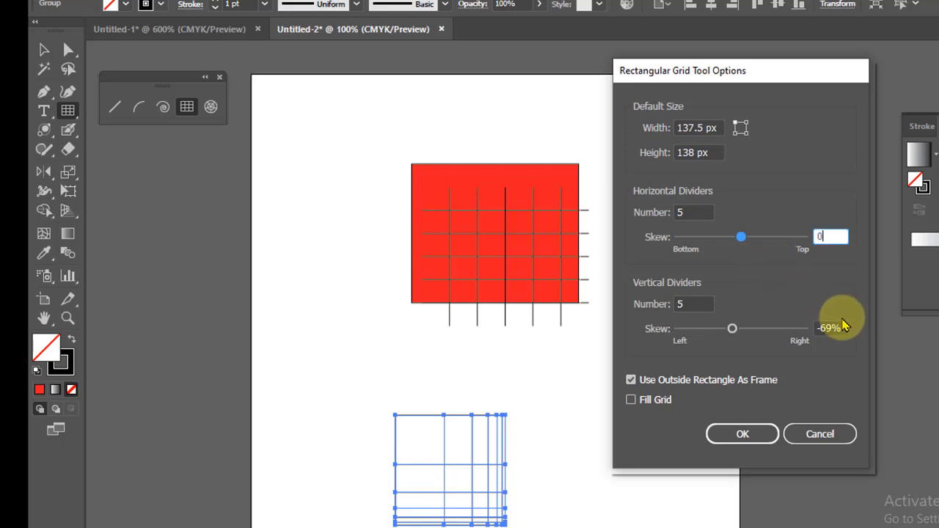
drag(843, 323, 776, 325)
text(0)
click(763, 433)
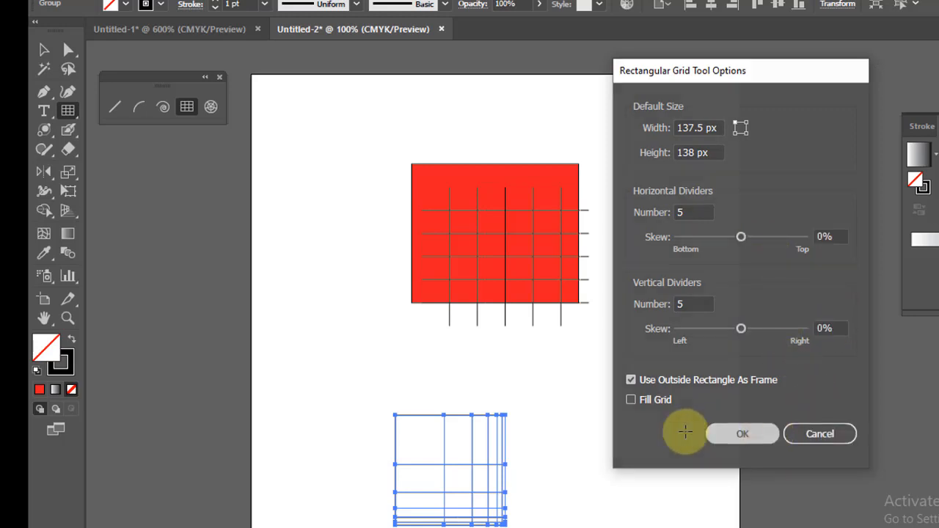
mouse_move(570, 372)
mouse_down()
mouse_move(623, 438)
mouse_move(678, 464)
mouse_up()
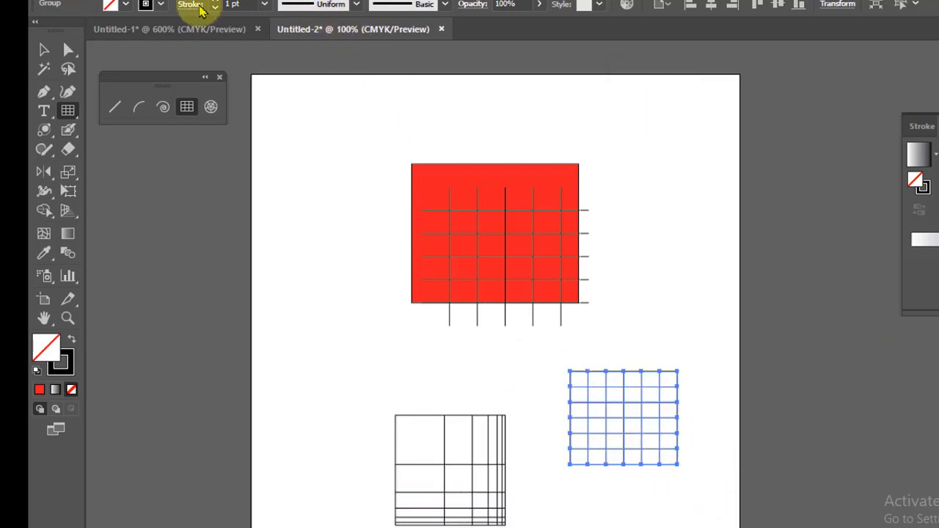
Fill the evenly spaced grid with red and expand its fill and stroke.
click(118, 11)
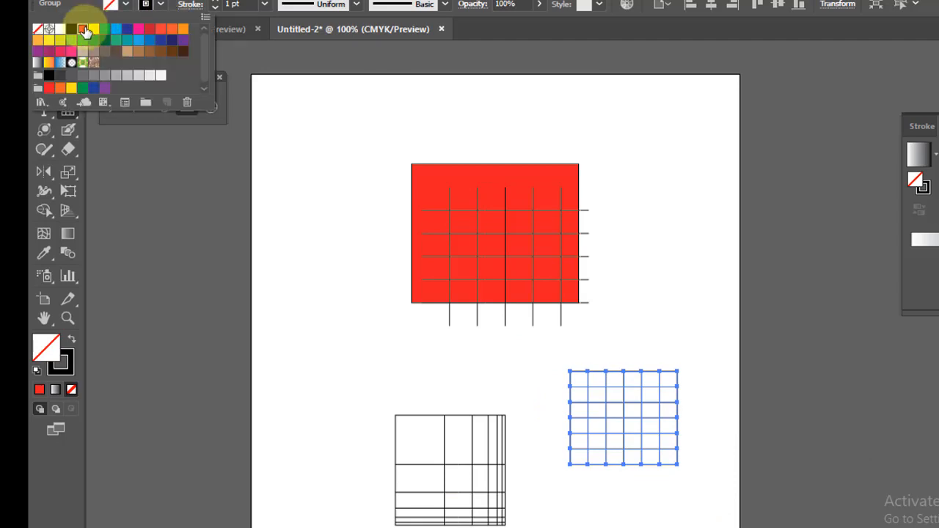
click(83, 28)
click(146, 0)
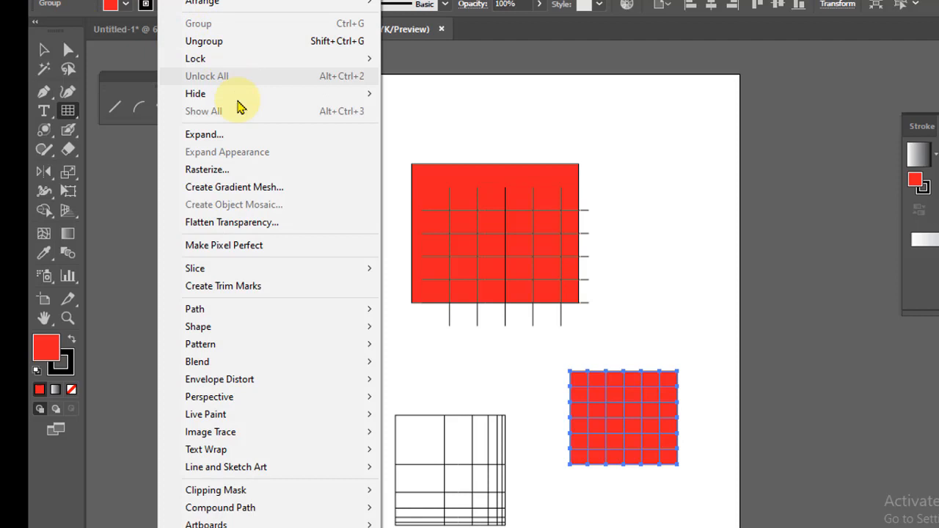
click(262, 137)
click(527, 345)
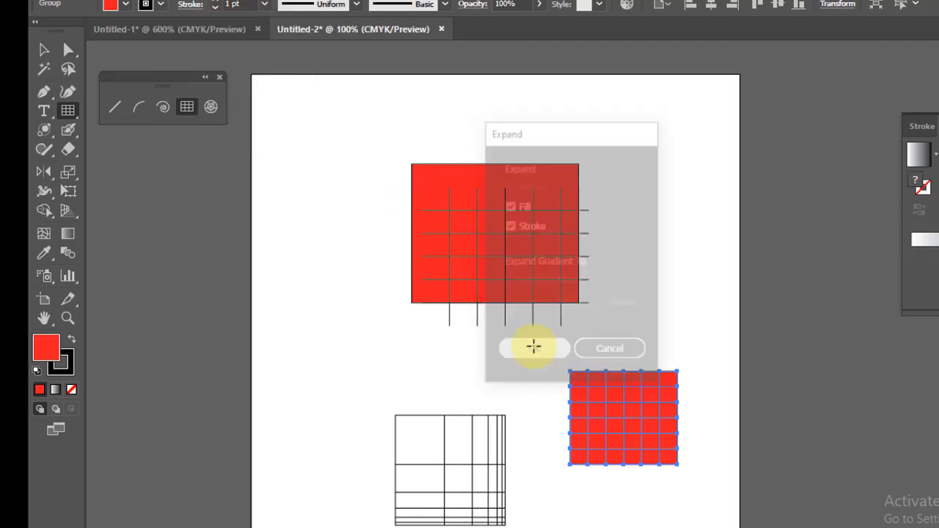
Move the expanded red grid slightly lower on the artboard and ungroup it.
click(50, 50)
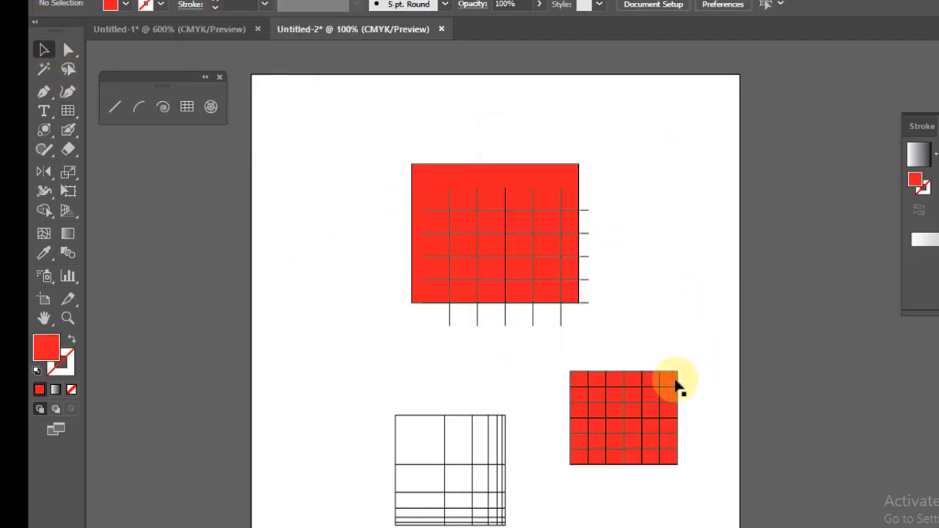
drag(677, 384, 676, 288)
drag(651, 321, 636, 423)
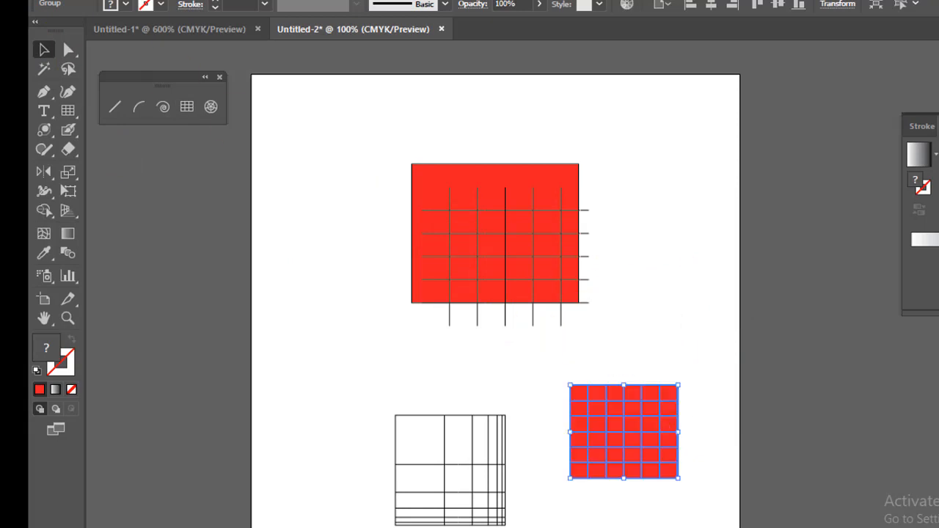
click(176, 2)
click(204, 41)
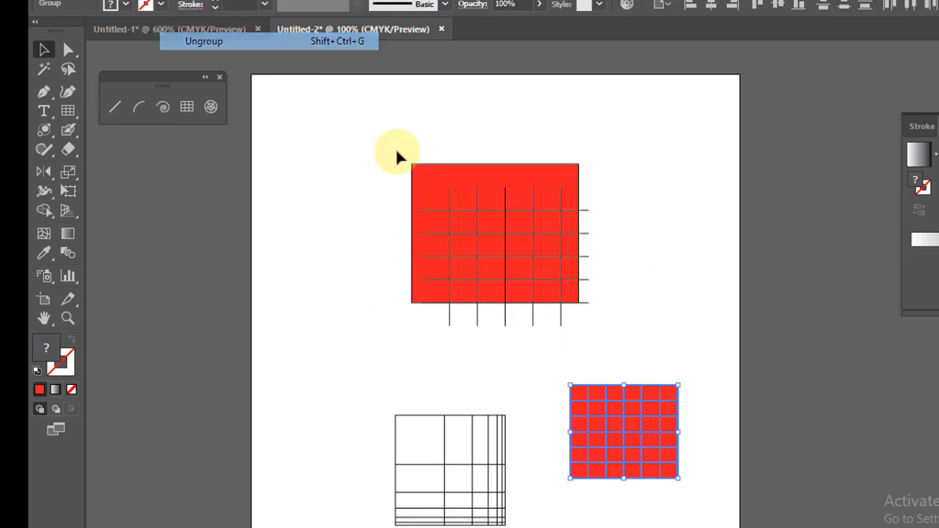
Pull the red rectangle and several divider lines of the ungrouped small grid apart.
click(753, 413)
drag(682, 424, 680, 359)
drag(643, 458, 644, 320)
drag(620, 431, 626, 177)
drag(623, 408, 619, 341)
drag(630, 407, 674, 429)
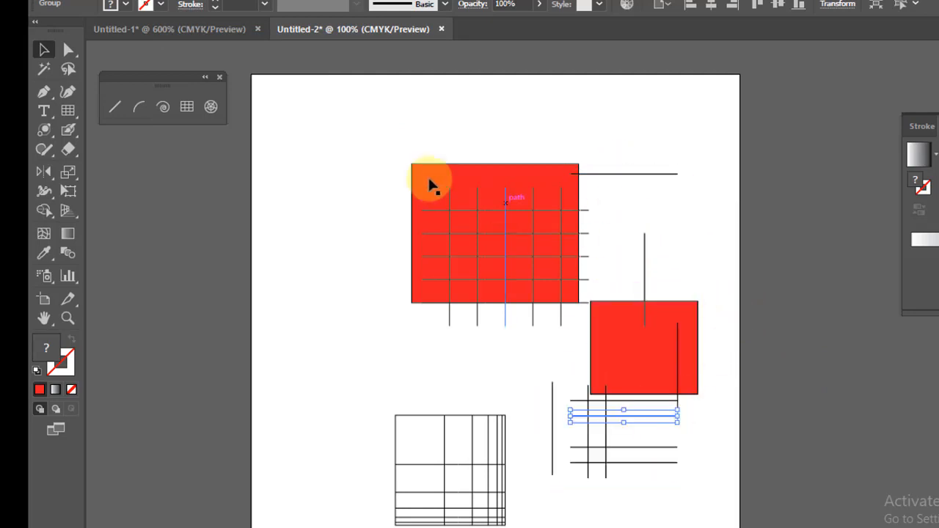
Delete all grids and loose grid pieces from the artboard.
drag(453, 454, 710, 517)
key(Delete)
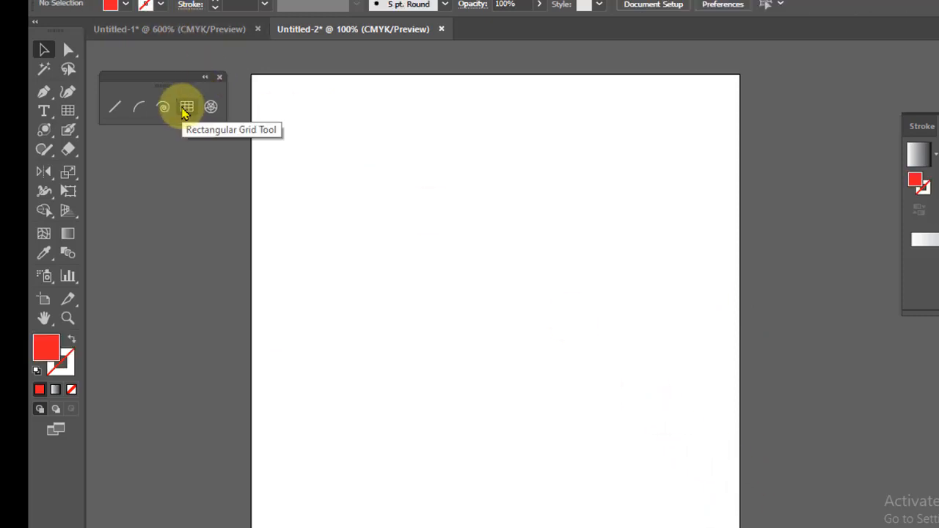
Draw a polar grid with six concentric circles and five radial lines mid-artboard, and fill it with green.
click(211, 108)
drag(406, 200, 616, 401)
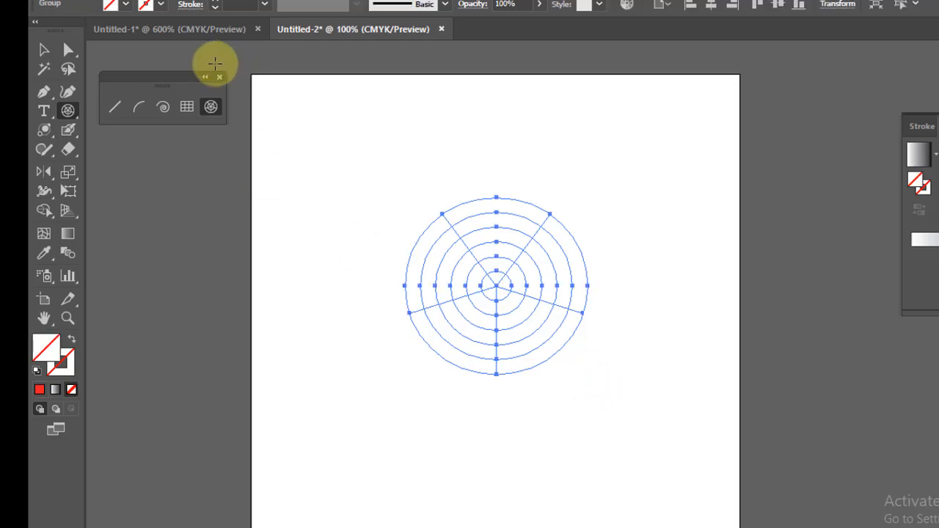
click(115, 6)
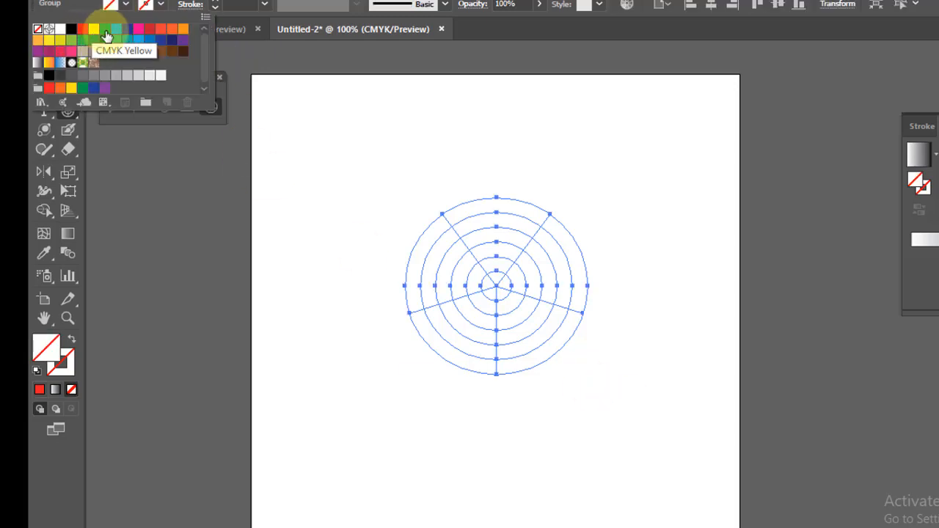
click(105, 29)
click(464, 61)
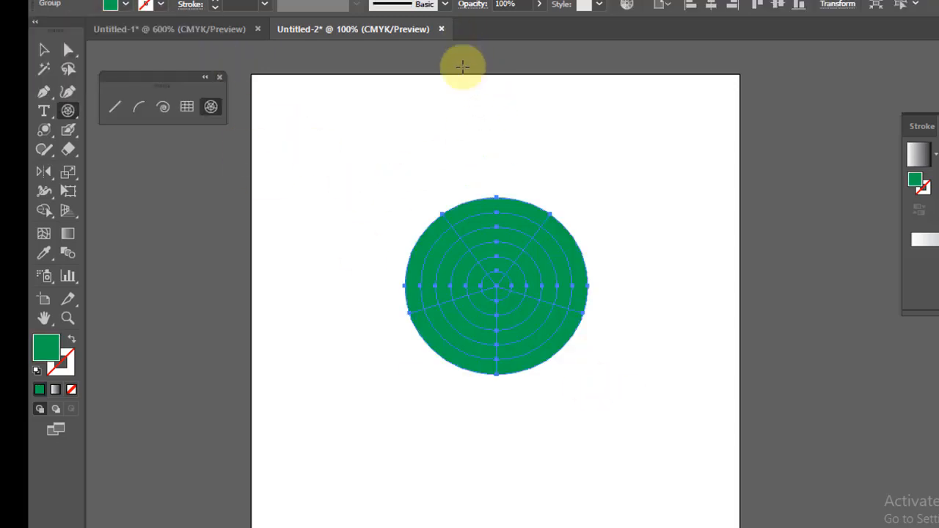
Ungroup the polar grid and separate its parts, with the radial lines on the left and the concentric circles on the right.
click(44, 52)
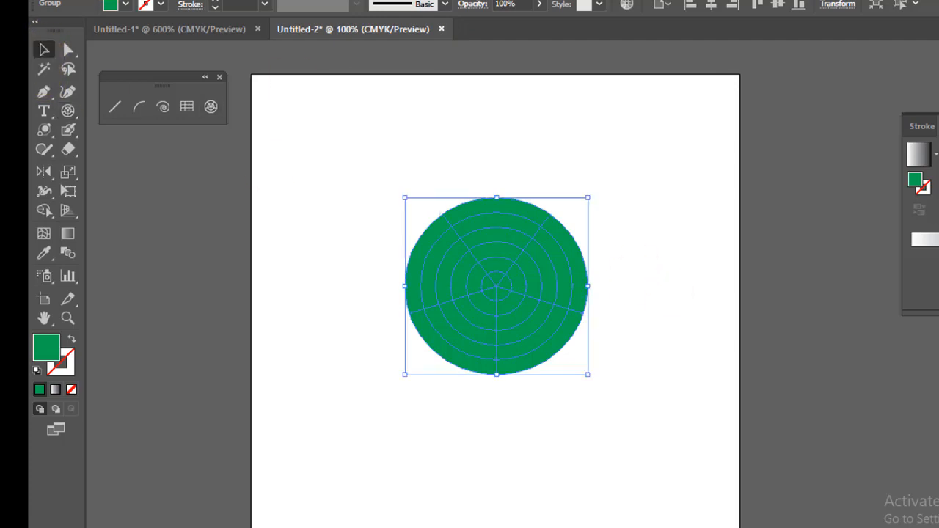
click(173, 1)
click(214, 42)
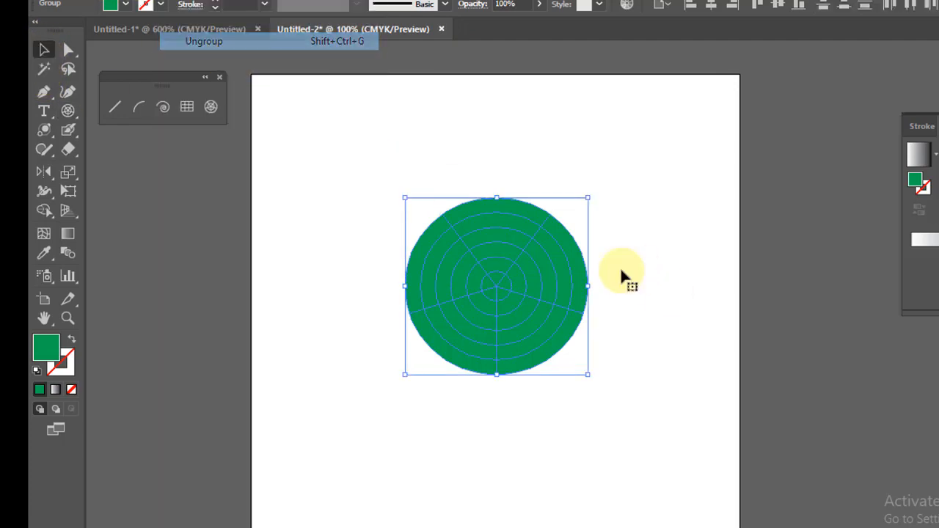
click(813, 266)
drag(493, 298, 606, 267)
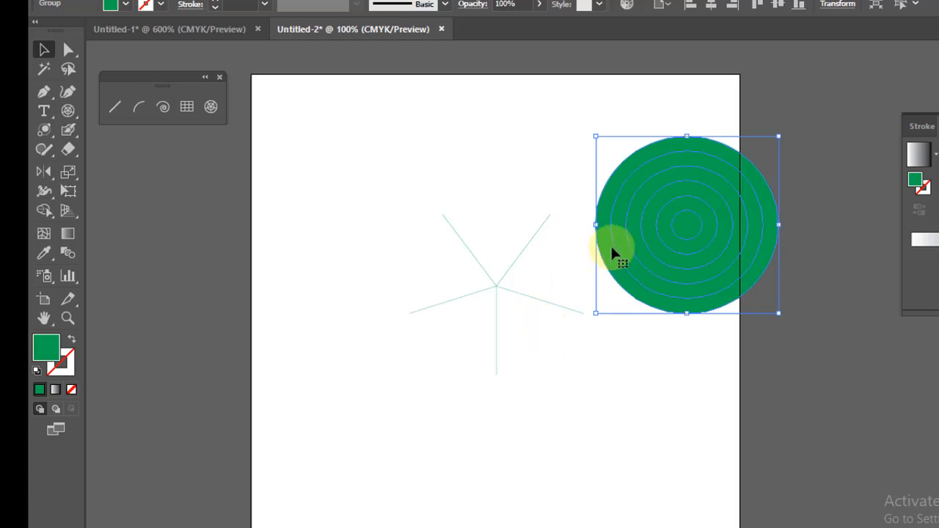
click(575, 332)
drag(478, 293, 369, 279)
drag(716, 293, 611, 375)
Ungroup the green concentric circles into individual paths and deselect them.
click(147, 1)
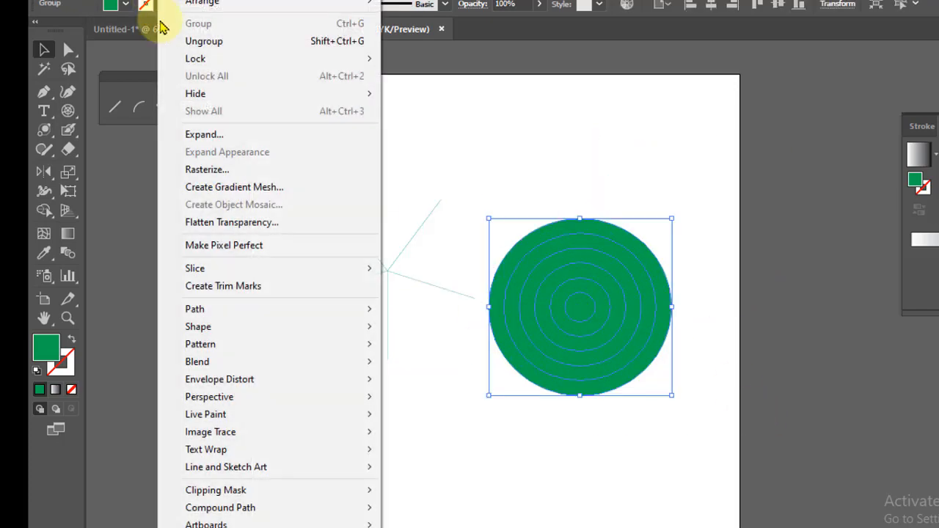
click(203, 39)
click(783, 281)
Fill the innermost circle with yellow after trying red.
drag(621, 312, 581, 312)
click(120, 5)
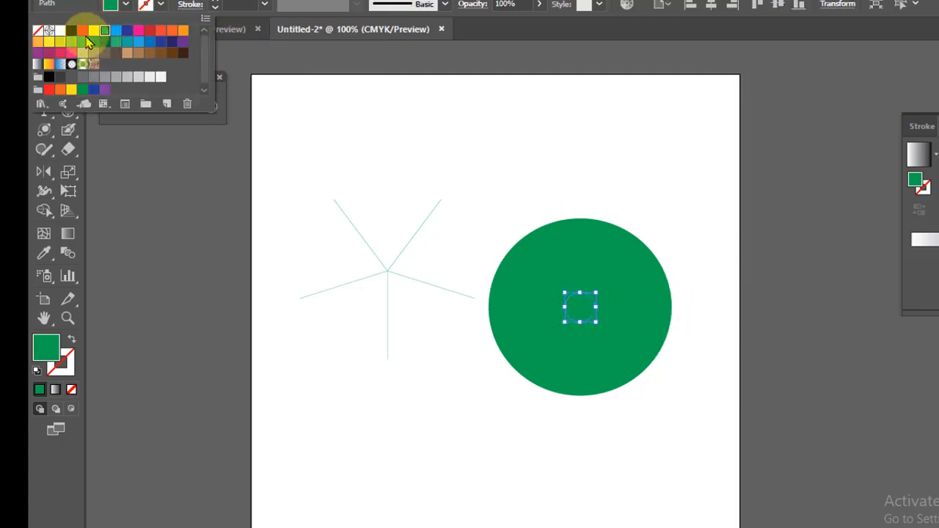
click(557, 307)
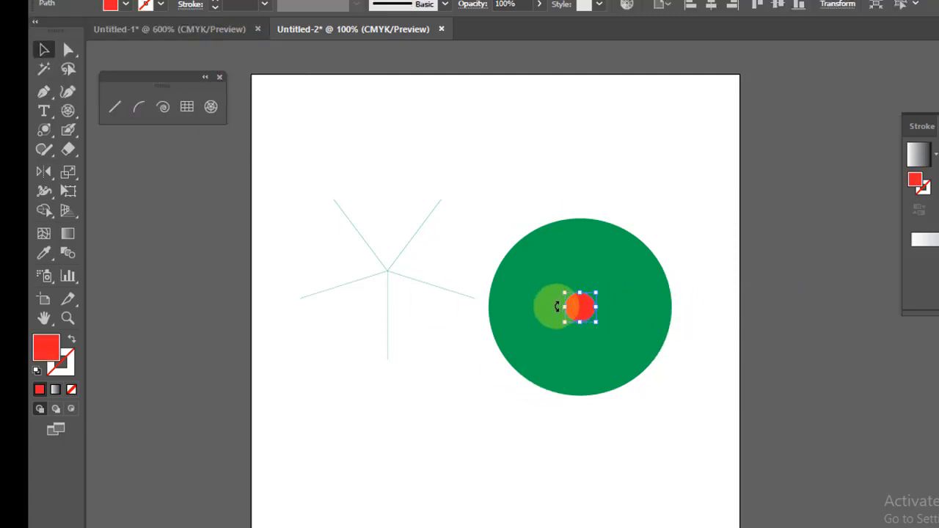
click(113, 6)
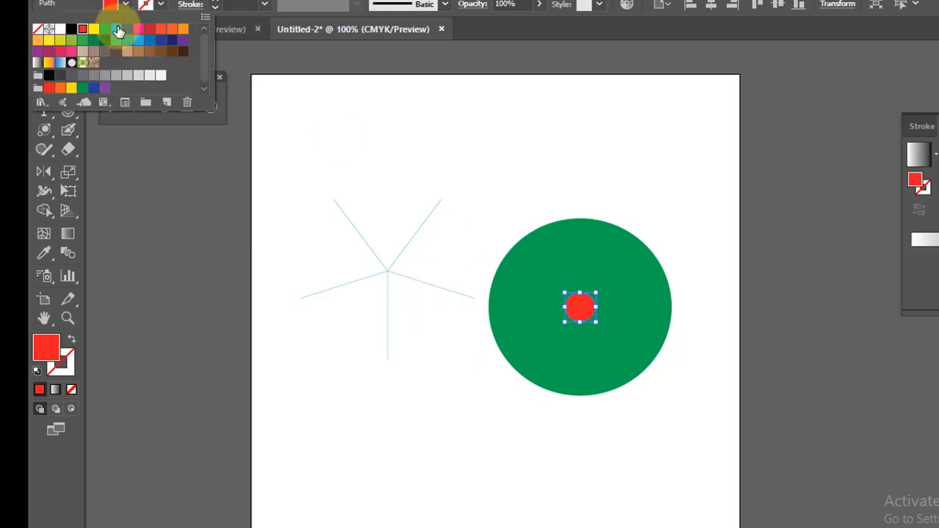
click(94, 29)
click(547, 313)
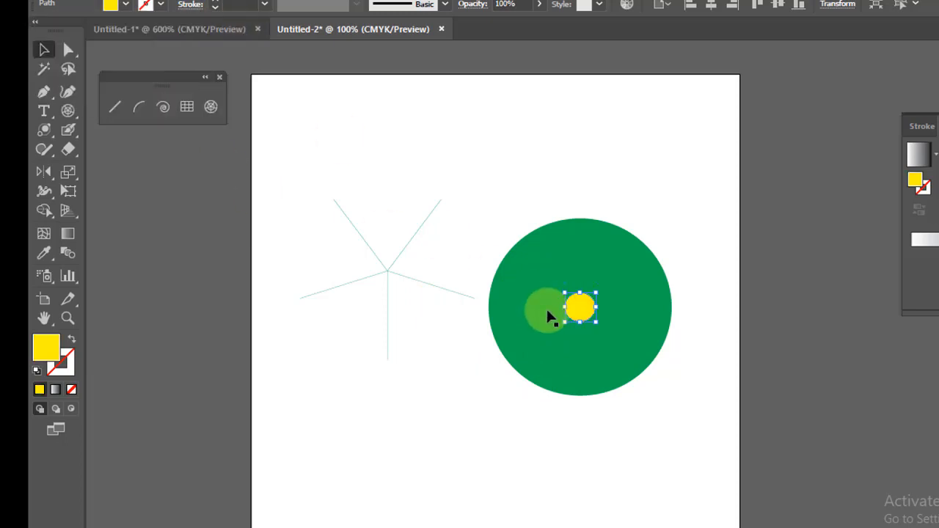
Fill the third circle from the centre with magenta pink and the fourth with purple.
click(545, 318)
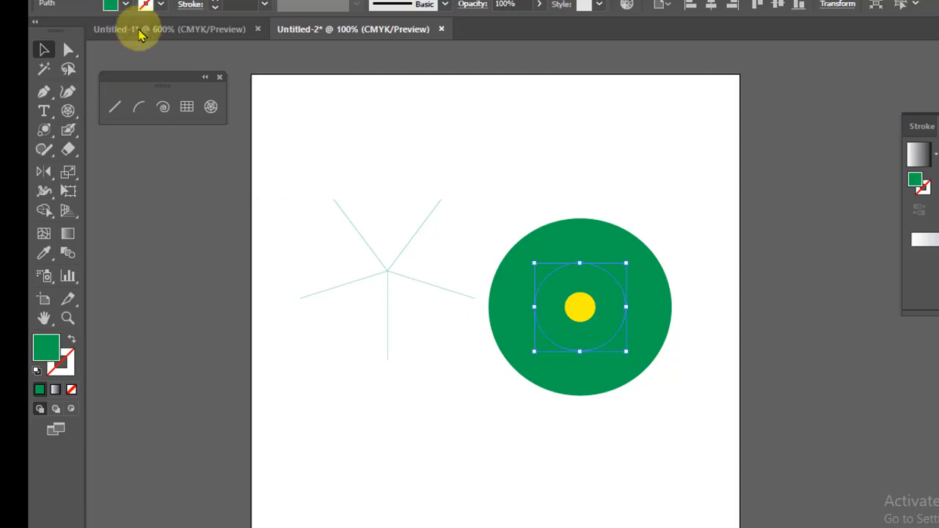
click(126, 5)
click(170, 65)
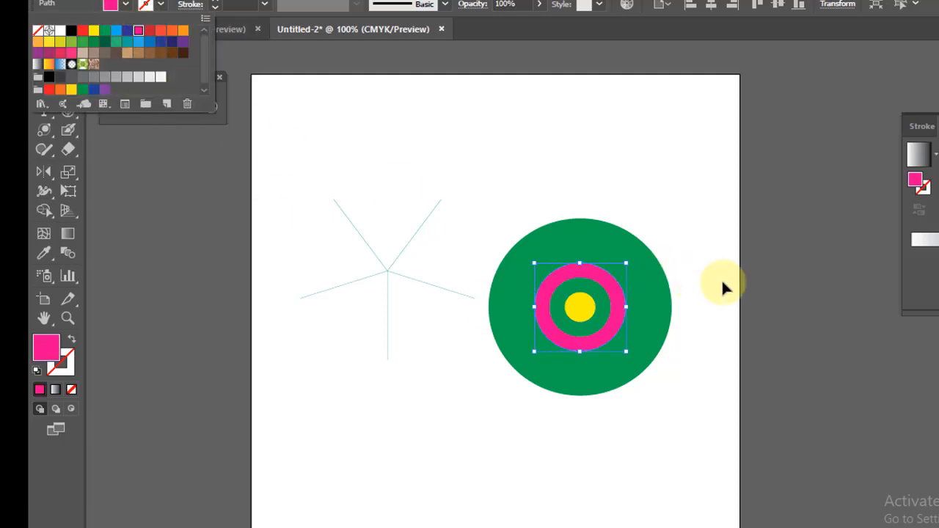
click(503, 284)
click(126, 4)
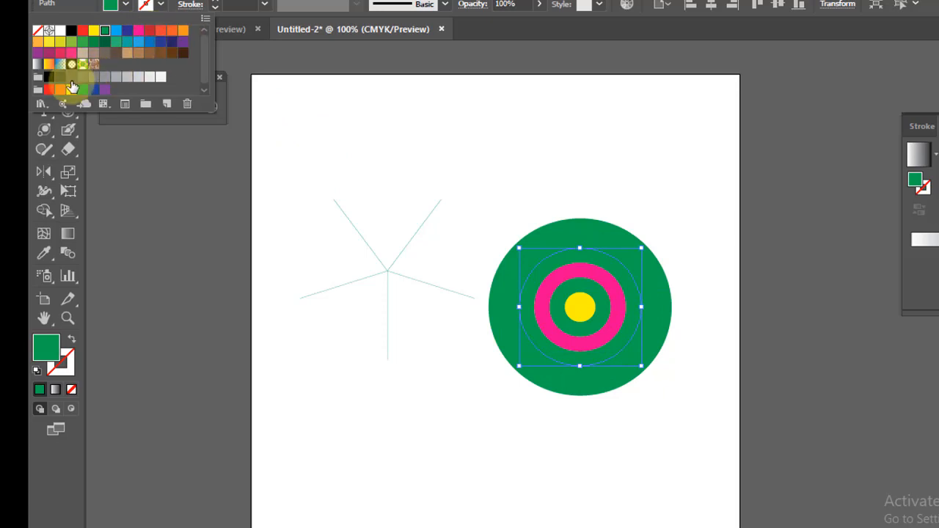
click(105, 91)
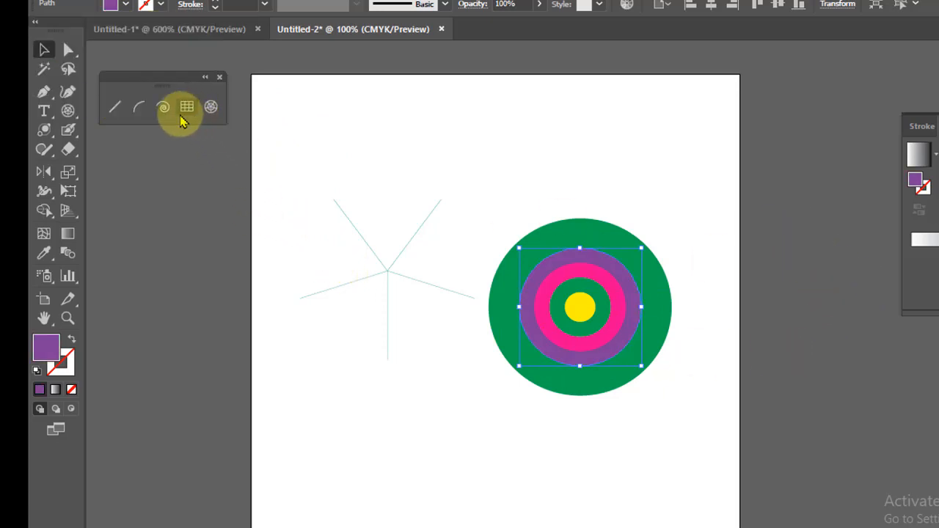
Draw a purple rectangle over the upper part of the radial lines with the Rectangle tool.
click(440, 527)
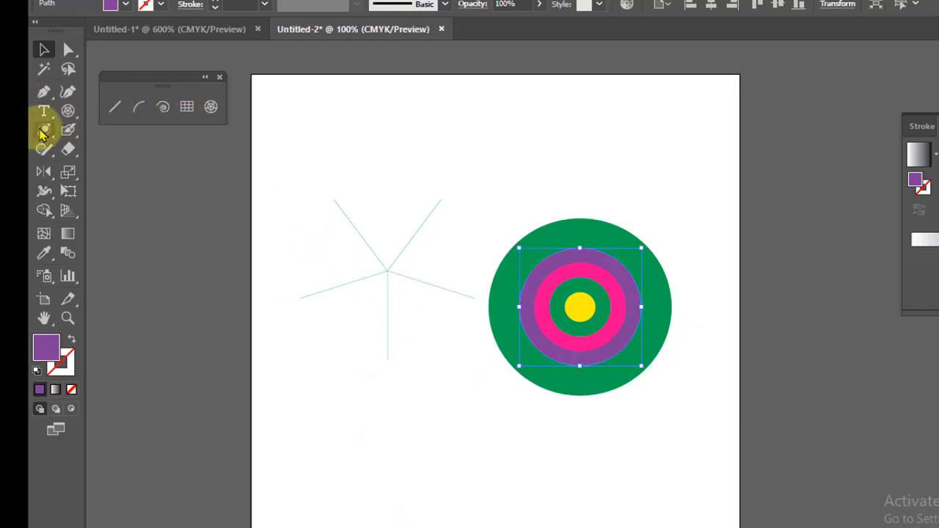
right_click(42, 134)
click(107, 135)
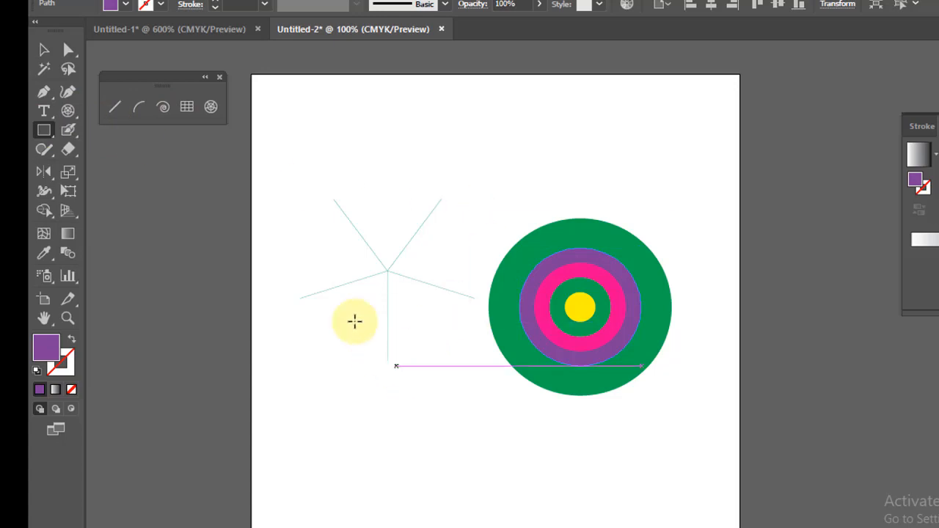
drag(313, 114, 459, 248)
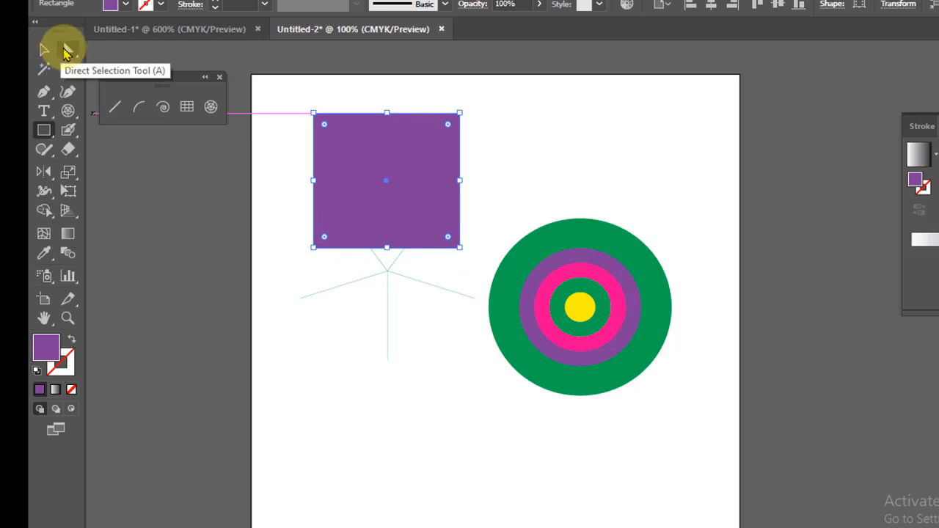
Reduce the rectangle's height from its top edge and move it to the empty area below the radial lines.
click(62, 55)
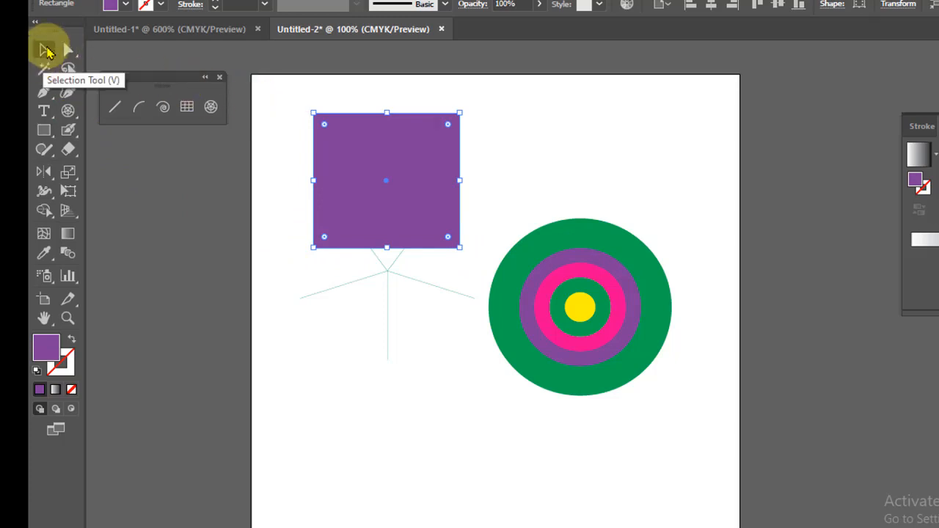
click(46, 51)
drag(463, 112, 459, 132)
drag(449, 242, 559, 505)
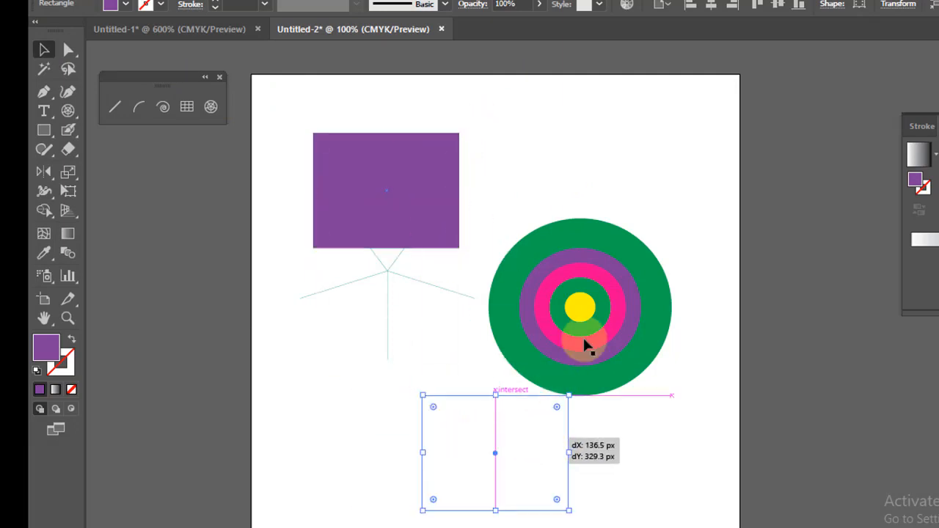
scroll(585, 346, down, 3)
drag(527, 341, 434, 380)
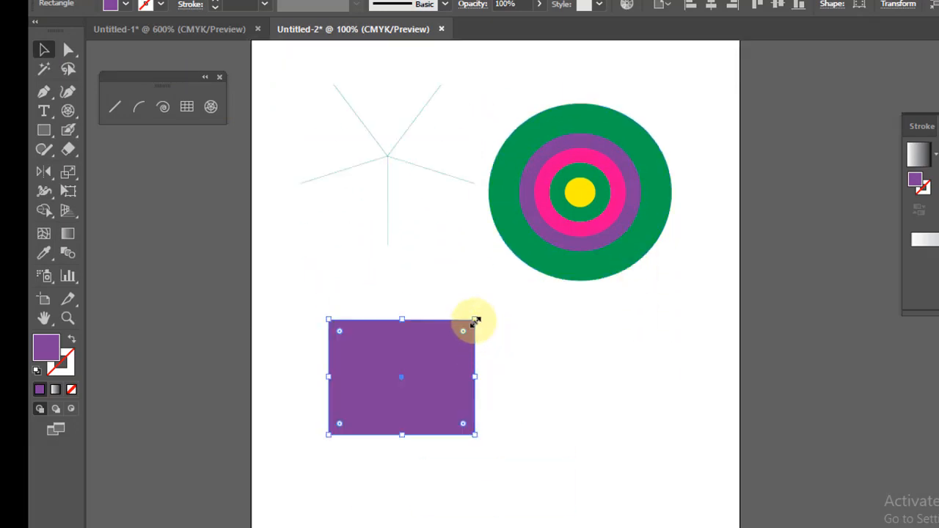
Enlarge the rectangle from its upper-right corner, then scale it down proportionally about its centre.
drag(475, 321, 565, 265)
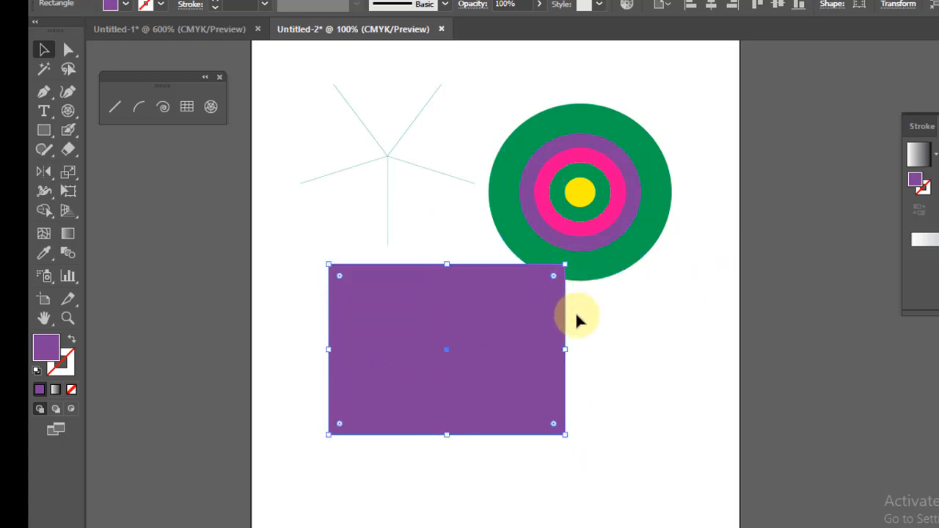
click(582, 444)
click(561, 428)
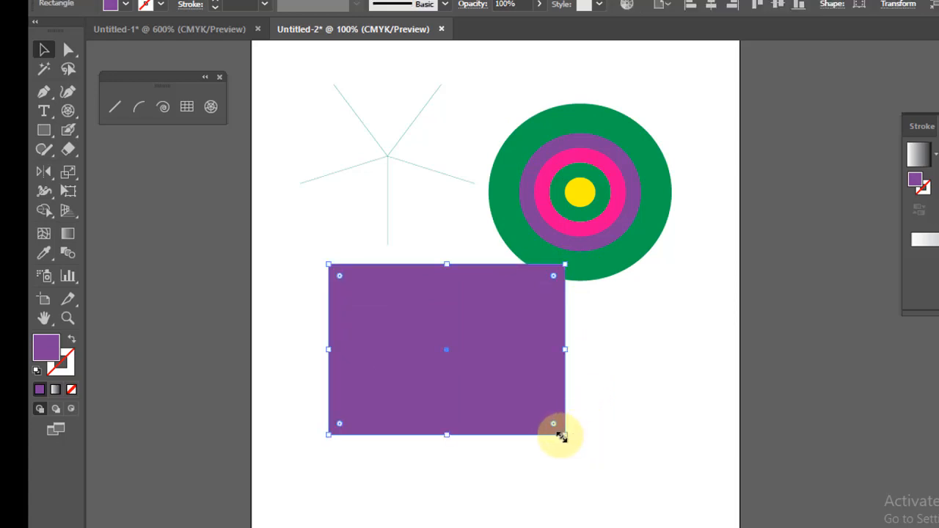
drag(568, 437, 583, 425)
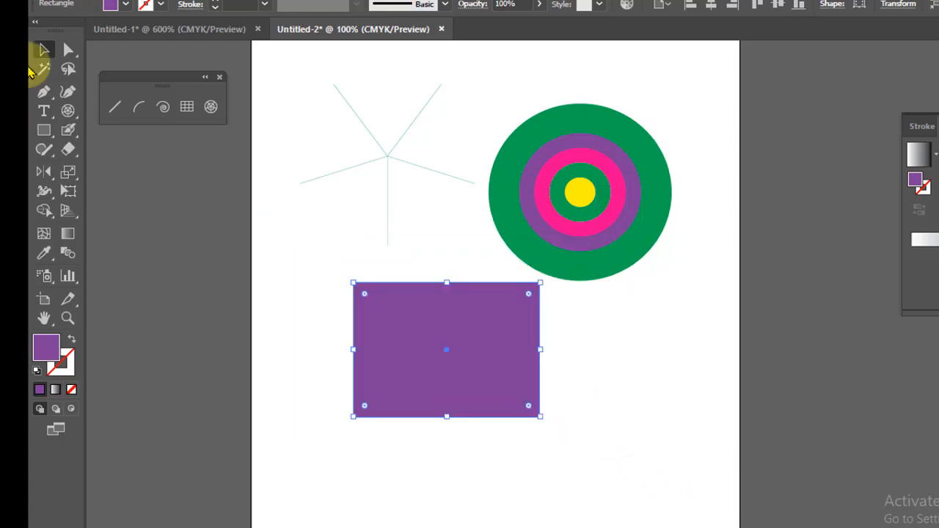
Draw a purple rounded rectangle to the right of the plain rectangle, below the concentric circles.
click(47, 135)
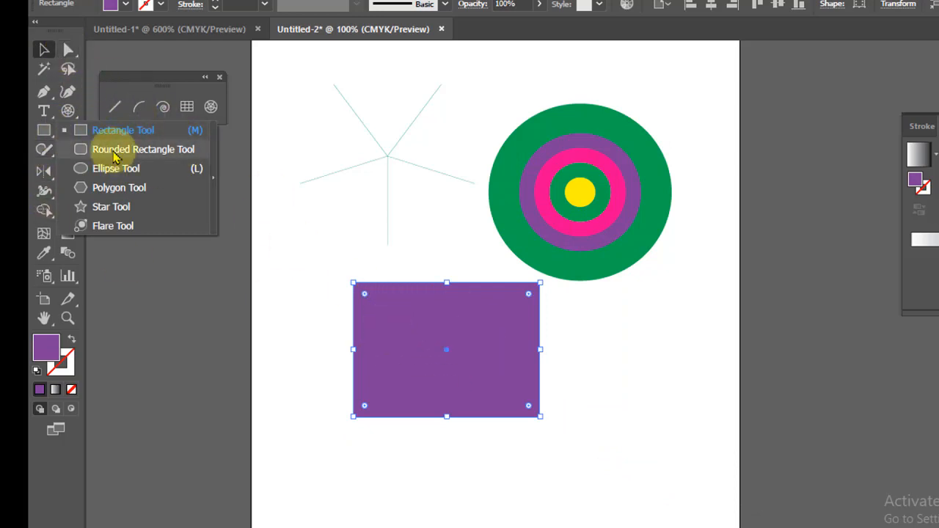
click(100, 168)
mouse_move(555, 291)
mouse_down()
mouse_move(667, 426)
mouse_move(695, 427)
mouse_up()
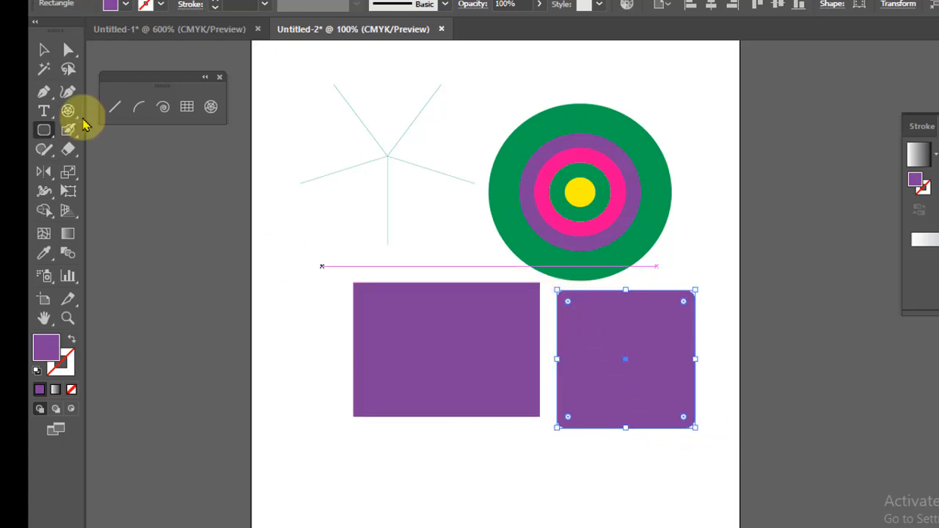
Draw a wide ellipse near the artboard's lower-left corner and a perfect circle to its right.
drag(46, 128, 116, 170)
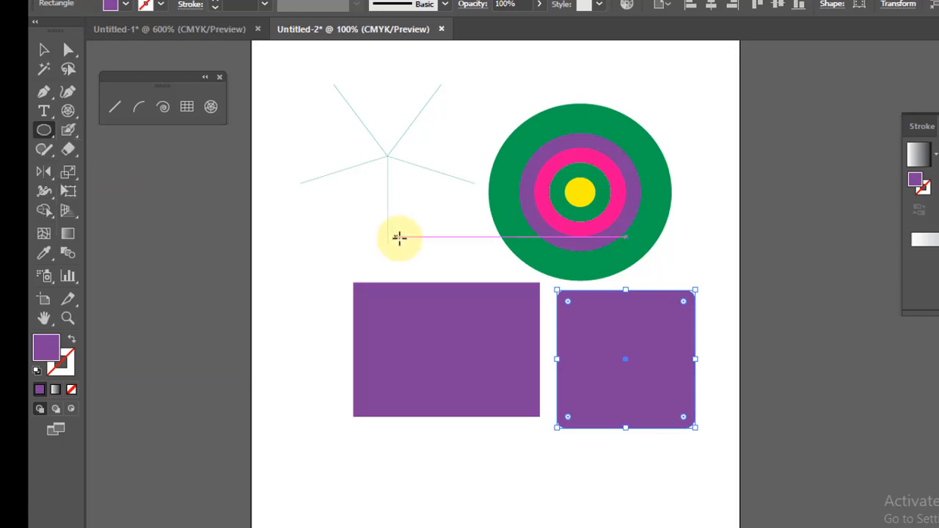
scroll(374, 332, down, 3)
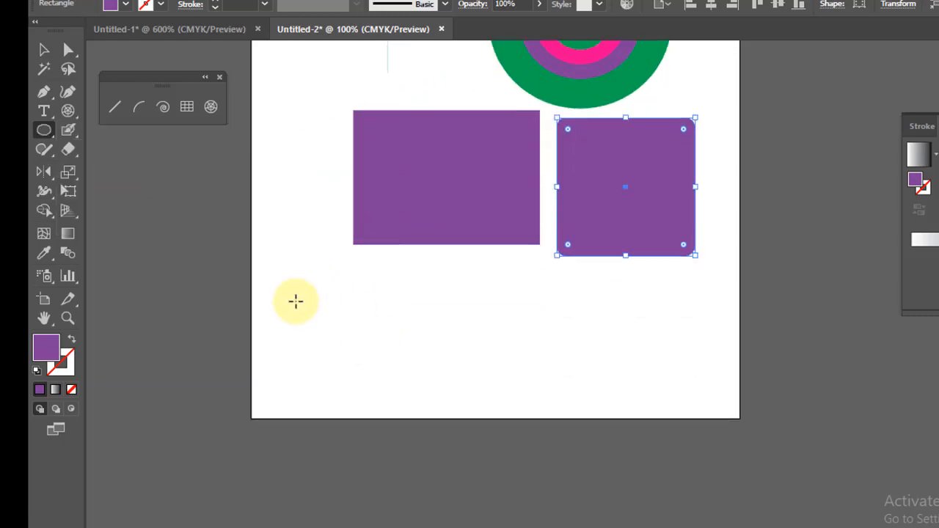
drag(299, 298, 447, 413)
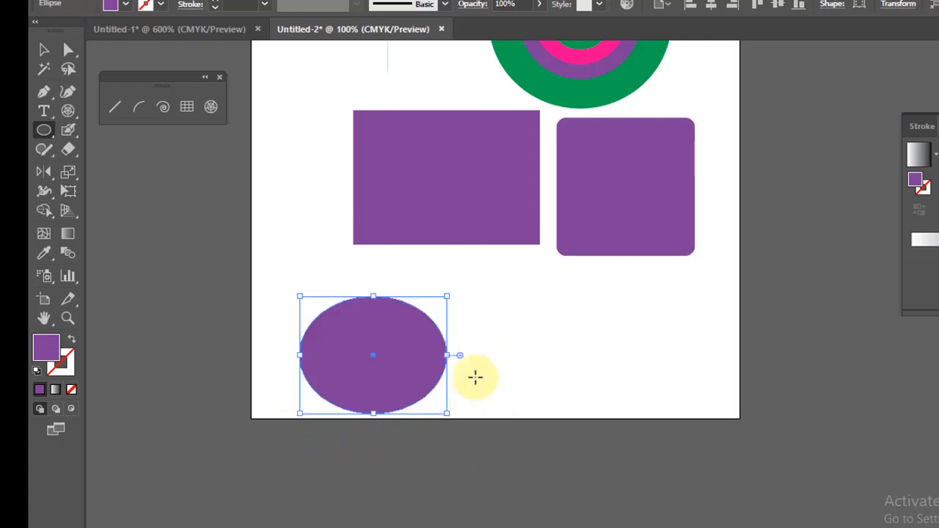
drag(481, 302, 579, 351)
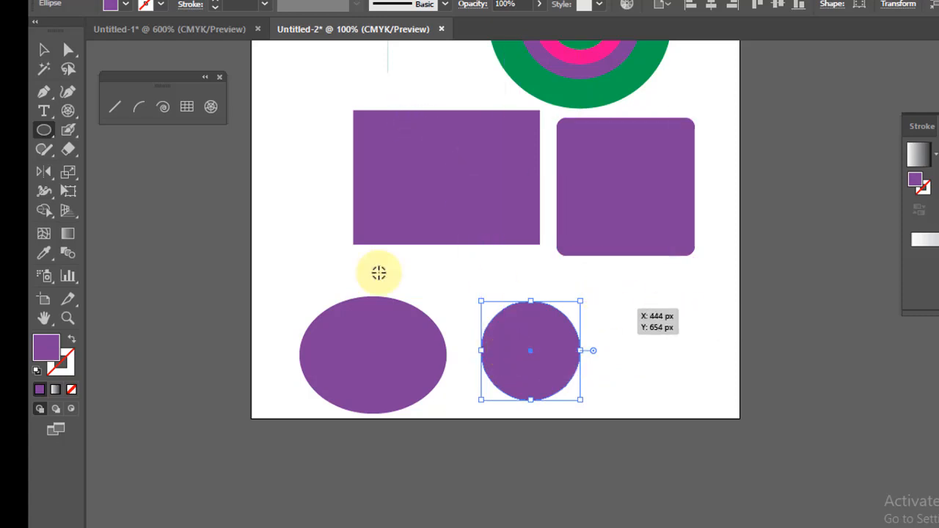
Draw two circles outward from their centres, a small one at the artboard's left edge and a large one over the radial lines.
drag(288, 93, 303, 134)
scroll(316, 143, up, 5)
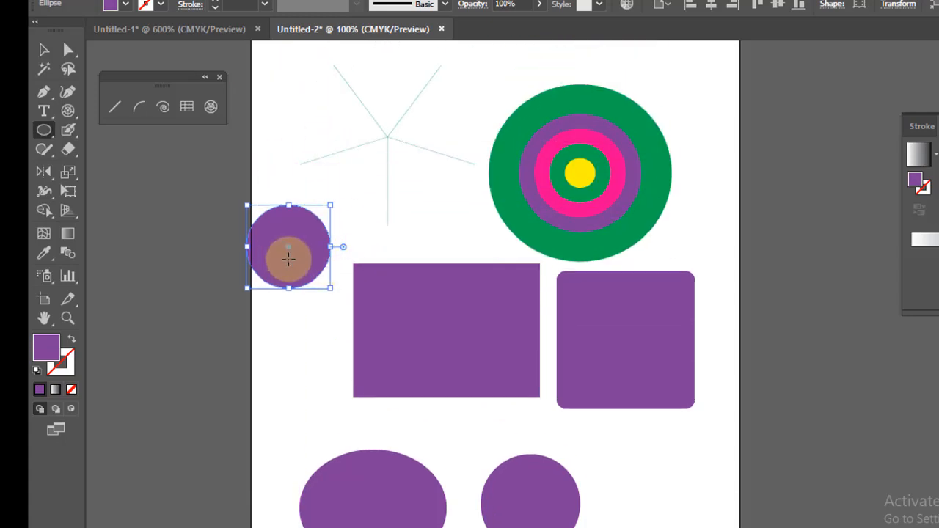
drag(400, 164, 482, 245)
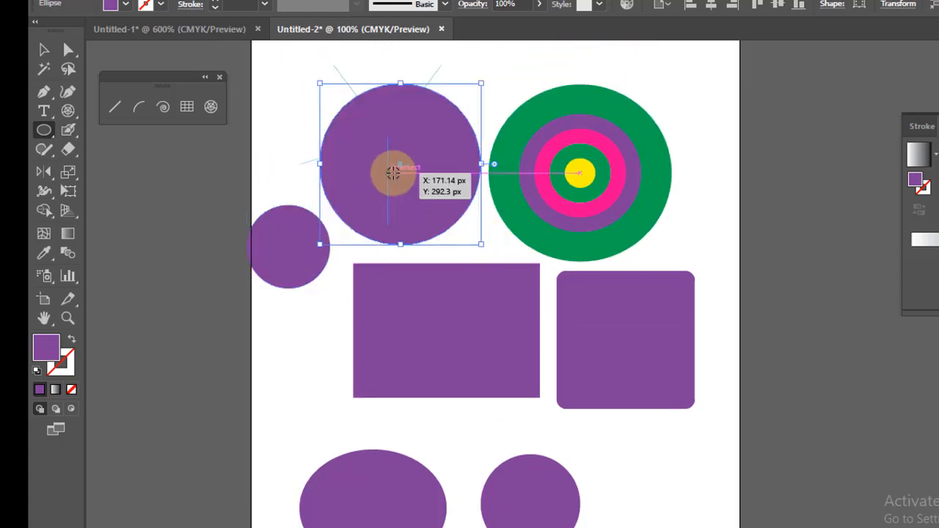
Draw a tilted hexagon at the artboard's lower-right corner and add a ten-sided polygon of 76.6942 px radius at the left edge.
click(43, 130)
drag(42, 130, 144, 189)
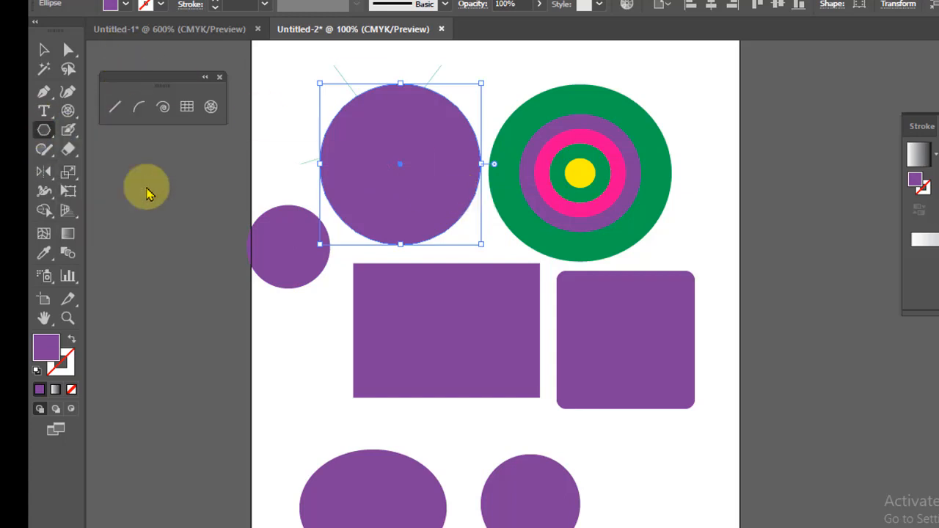
scroll(484, 176, down, 5)
drag(692, 327, 733, 375)
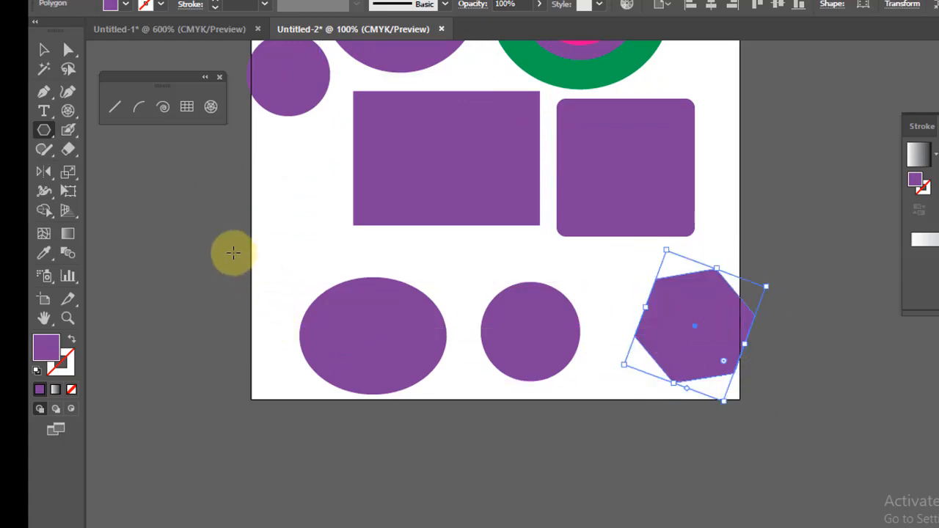
click(279, 199)
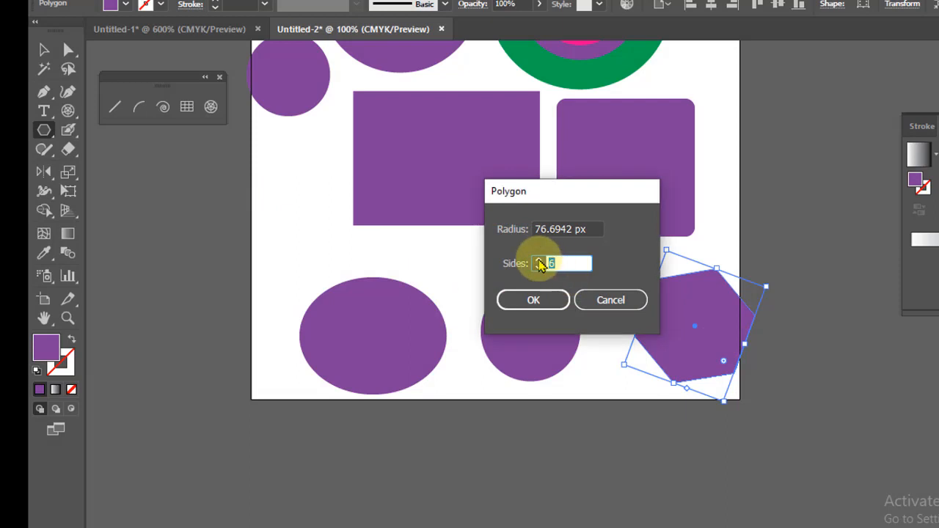
click(539, 300)
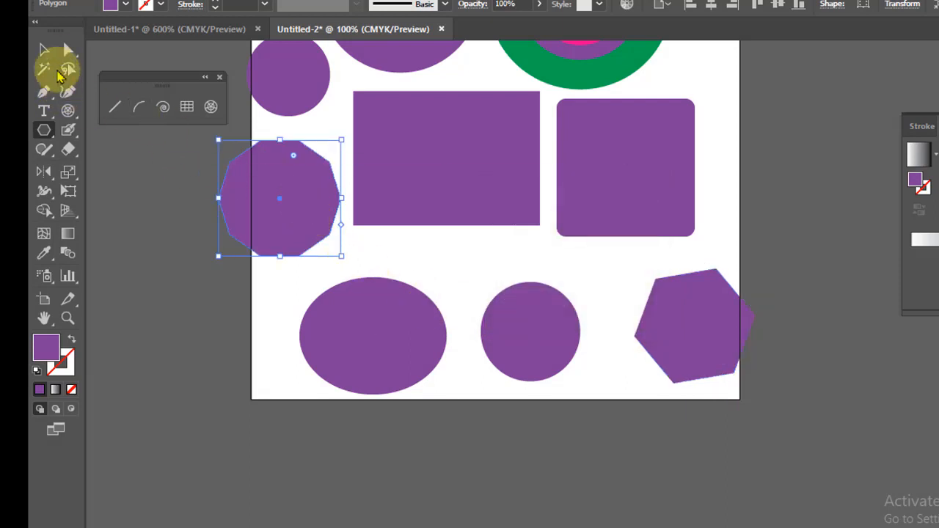
Try rounding the ten-sided polygon's corners to 72.94 px, reset them to 0 px and shift the polygon slightly down.
click(66, 51)
click(314, 176)
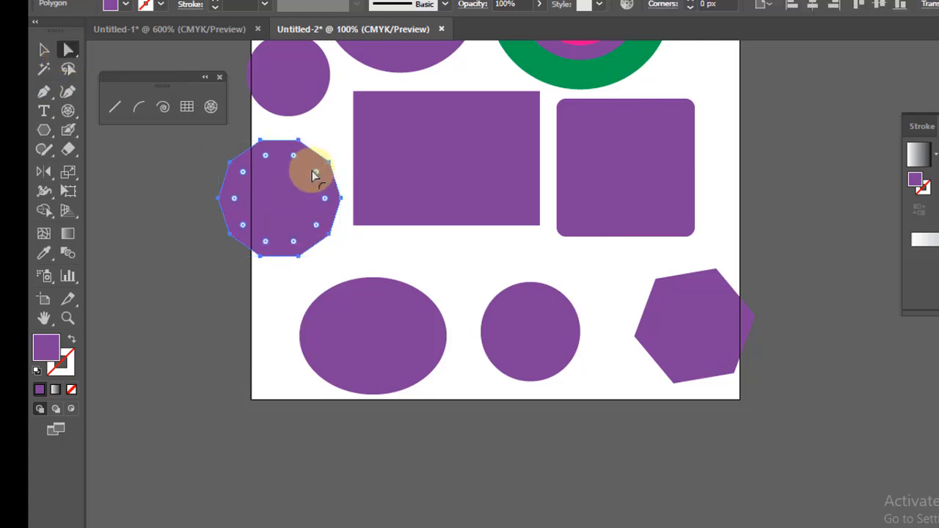
drag(294, 160, 271, 218)
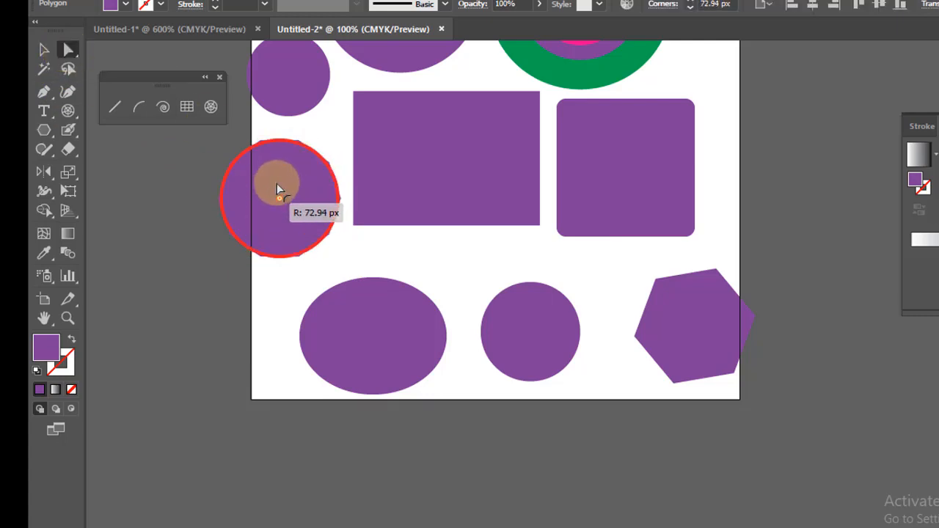
drag(277, 186, 341, 134)
drag(313, 171, 328, 310)
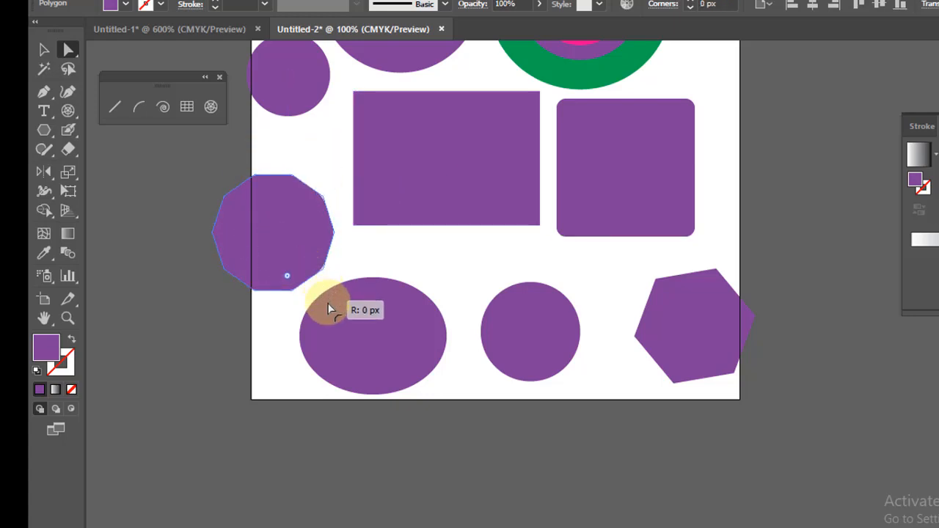
Draw two five-pointed stars, one overlapping the rectangle's bottom edge and one at the rounded rectangle's right side.
click(43, 132)
drag(44, 135, 111, 212)
drag(463, 262, 519, 331)
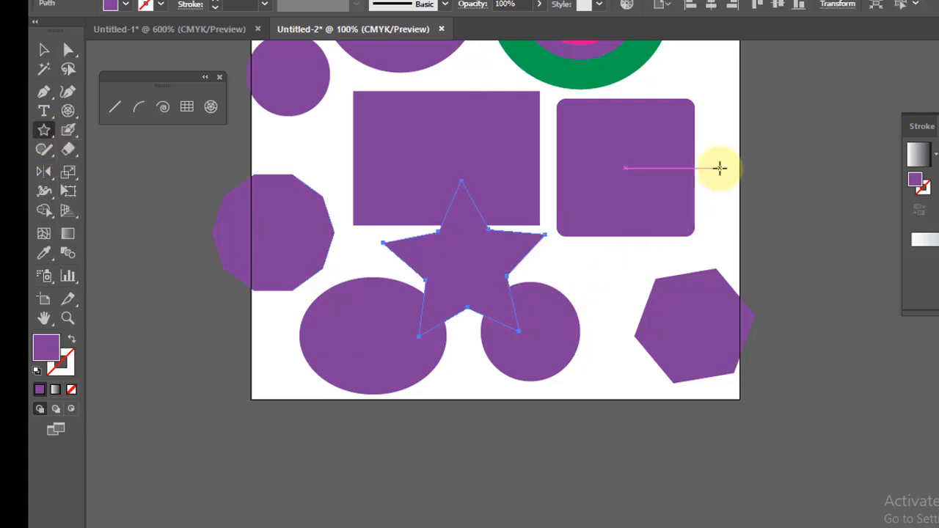
drag(720, 168, 758, 223)
Create a 10-point star with radii 79.9528 px and 39.9764 px at the upper right, and draw another beside the hexagon.
click(710, 87)
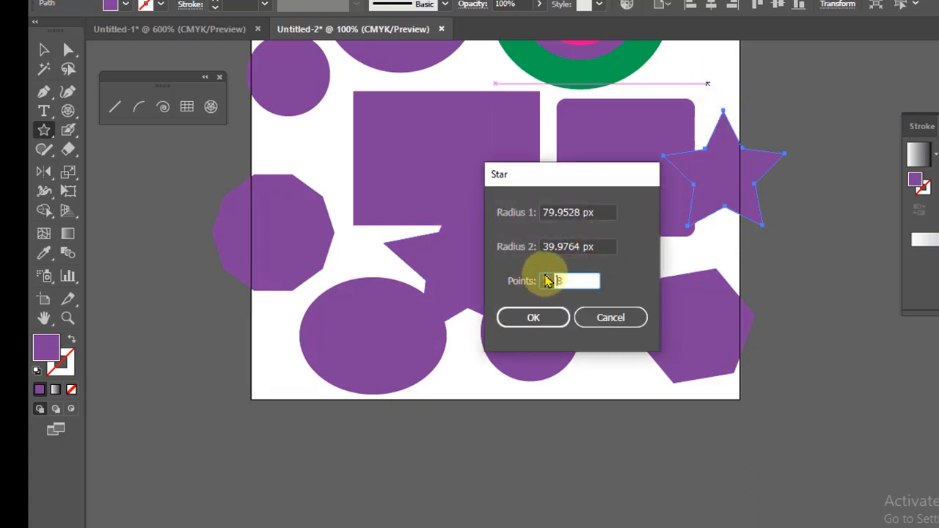
text(10)
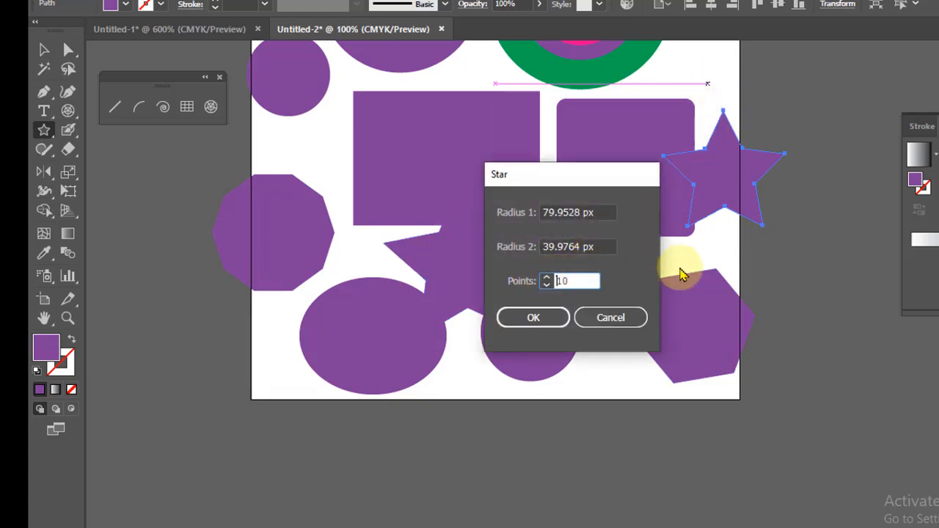
click(532, 317)
drag(782, 259, 837, 340)
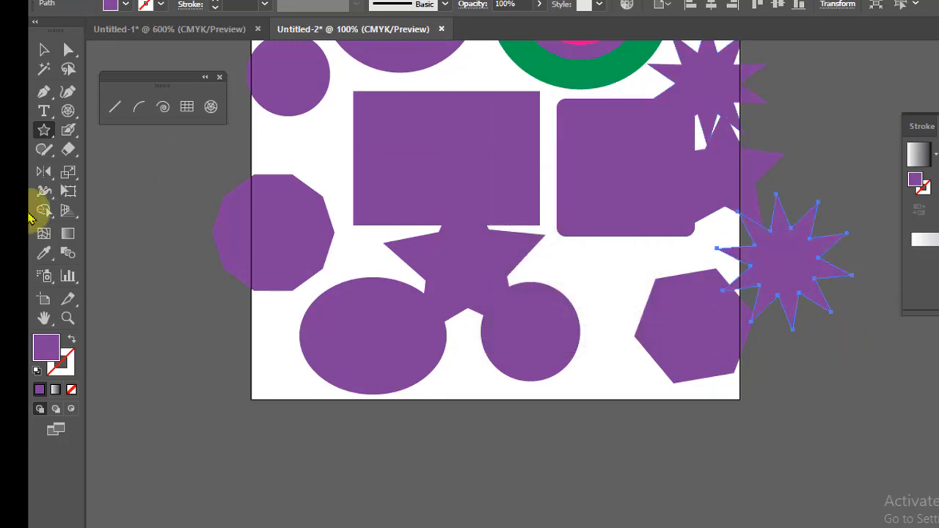
Draw a lens flare on the purple rectangle with the Flare tool and deselect it.
click(43, 130)
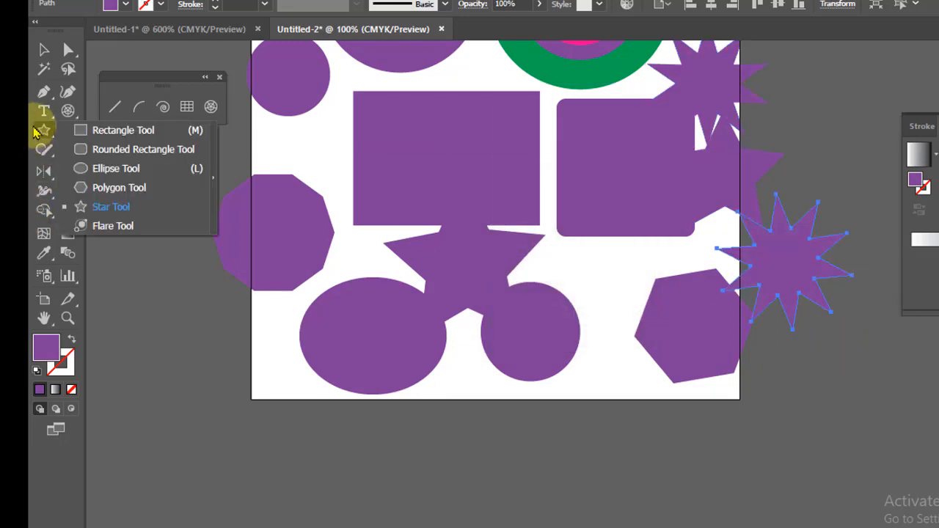
click(104, 227)
drag(438, 141, 521, 224)
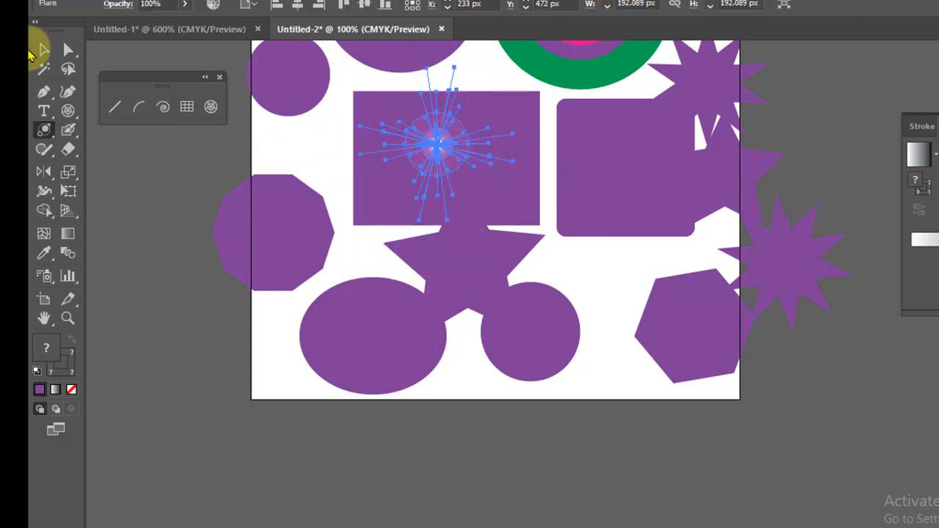
click(299, 149)
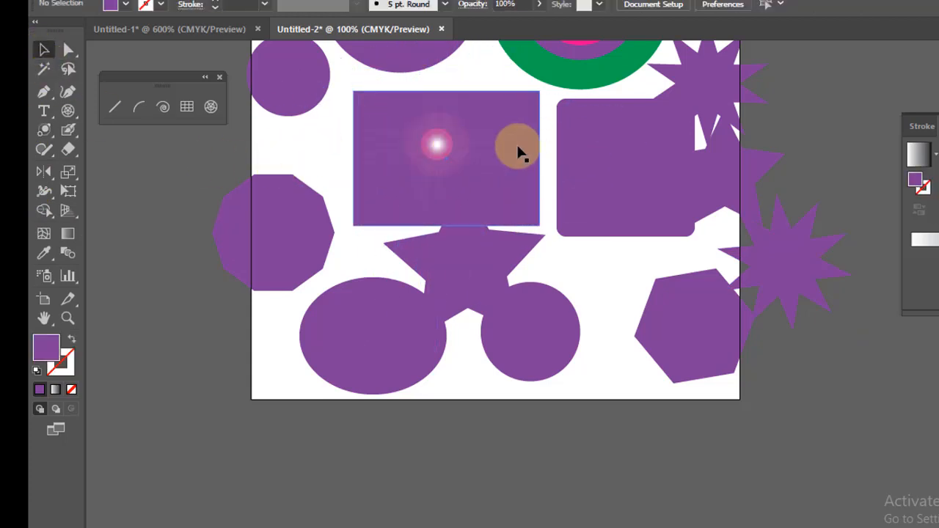
Add a smaller lens flare on the upper-right part of the magenta ring in the concentric circles and deselect it.
scroll(579, 147, up, 3)
scroll(588, 134, up, 2)
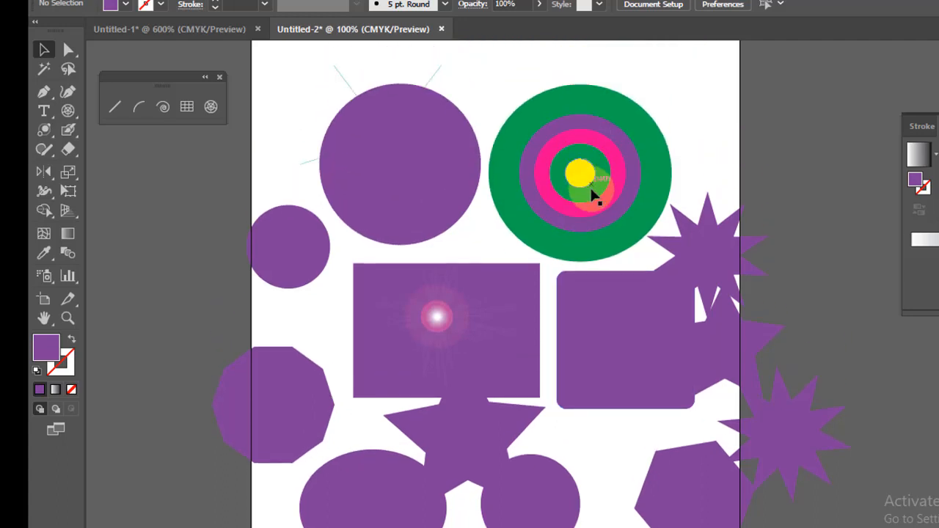
click(615, 163)
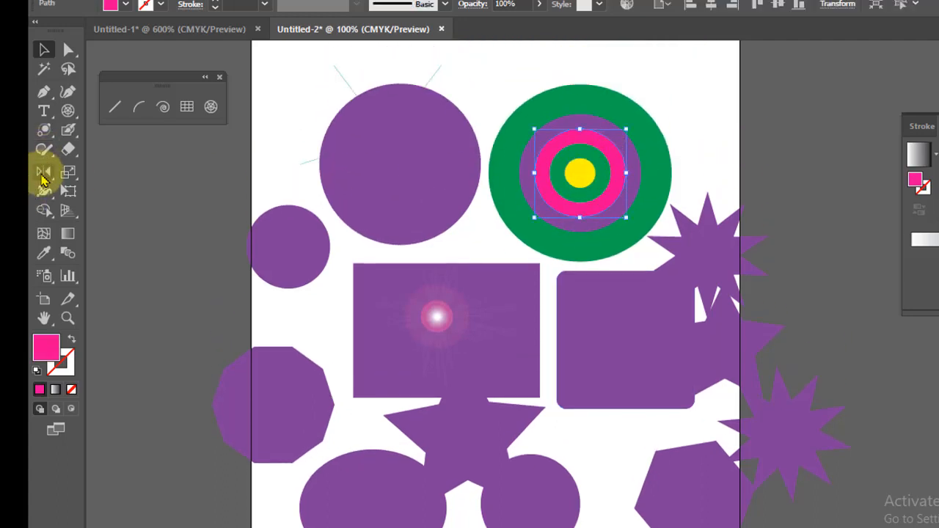
click(45, 136)
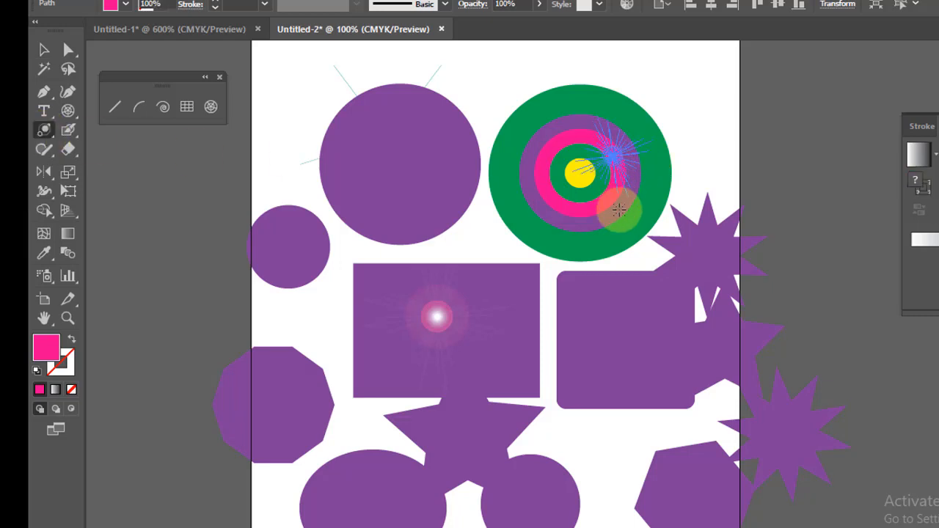
click(46, 49)
click(785, 166)
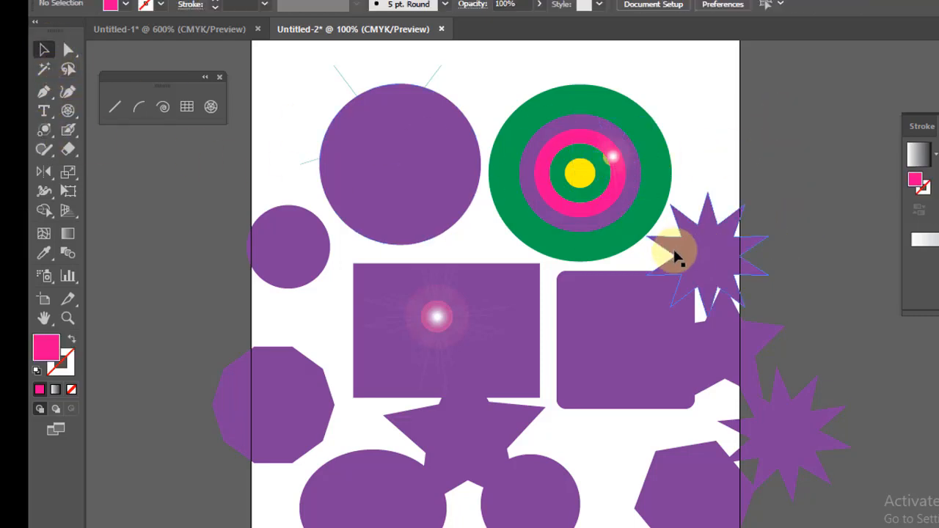
click(623, 148)
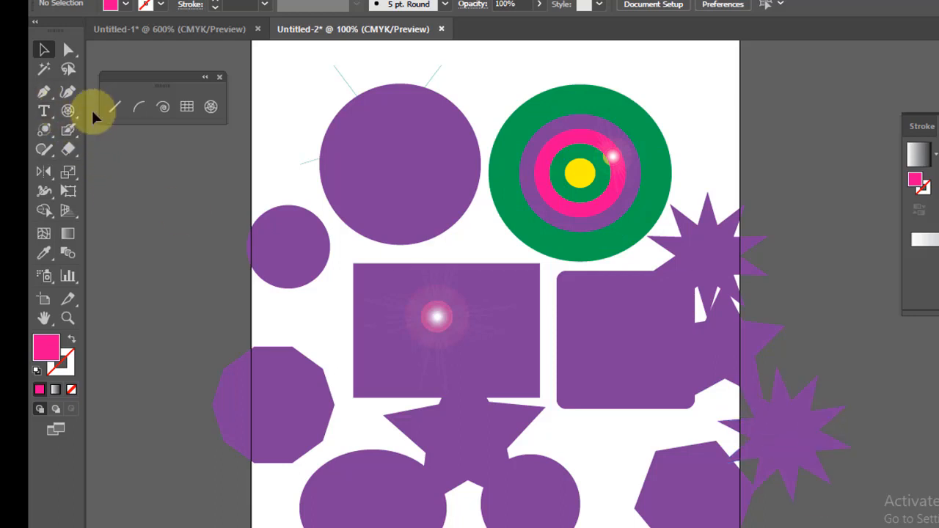
click(70, 114)
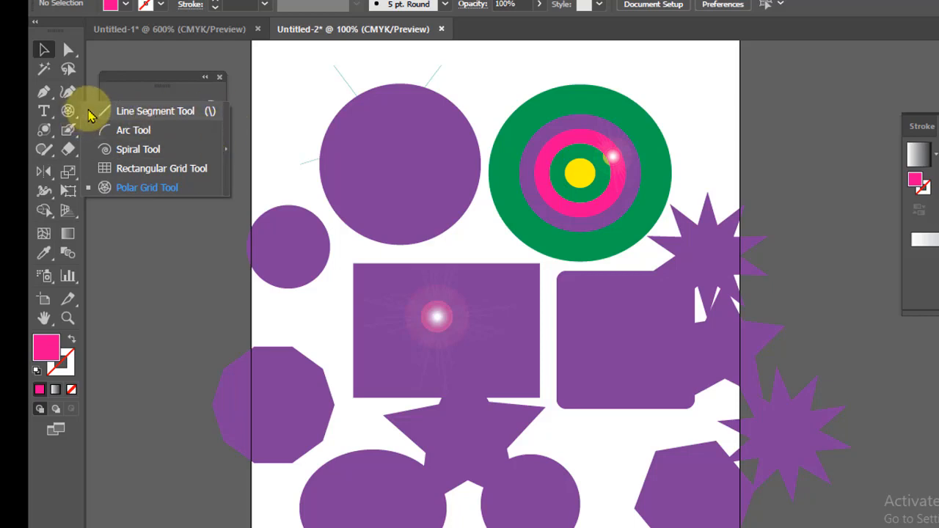
click(44, 130)
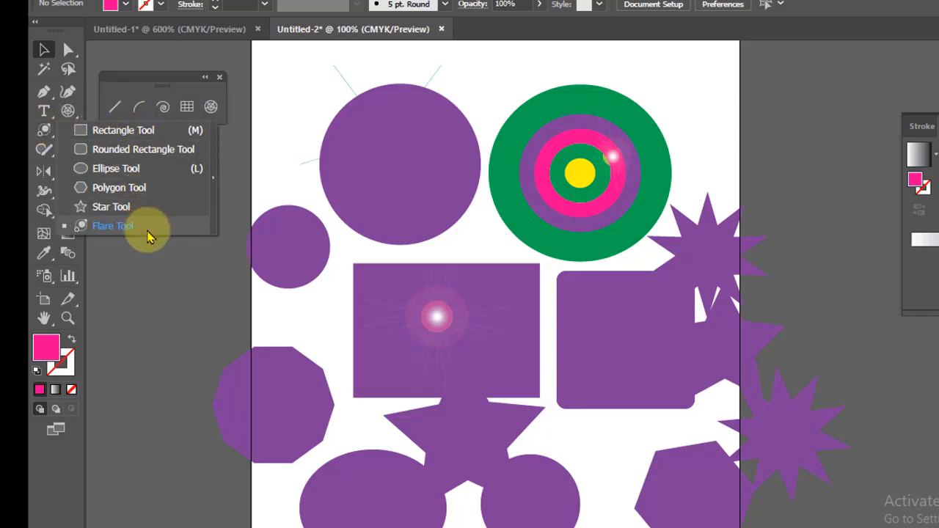
click(42, 49)
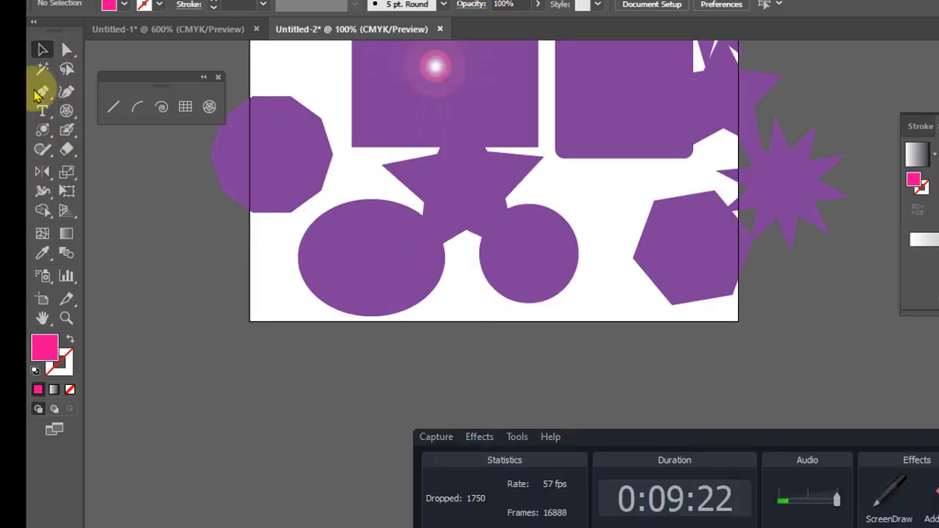
Activate the Paintbrush tool and delete all the shapes on the artboard.
click(73, 129)
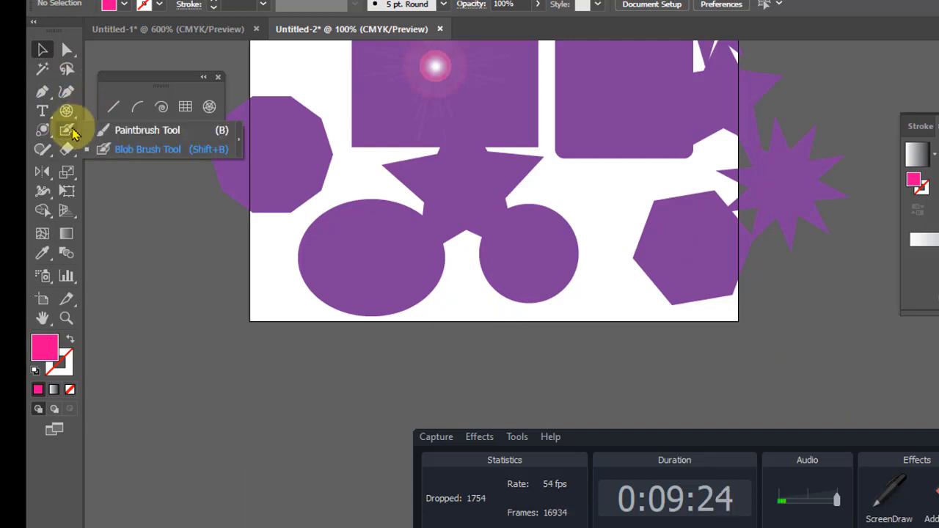
click(136, 132)
scroll(484, 279, down, 2)
scroll(482, 273, up, 3)
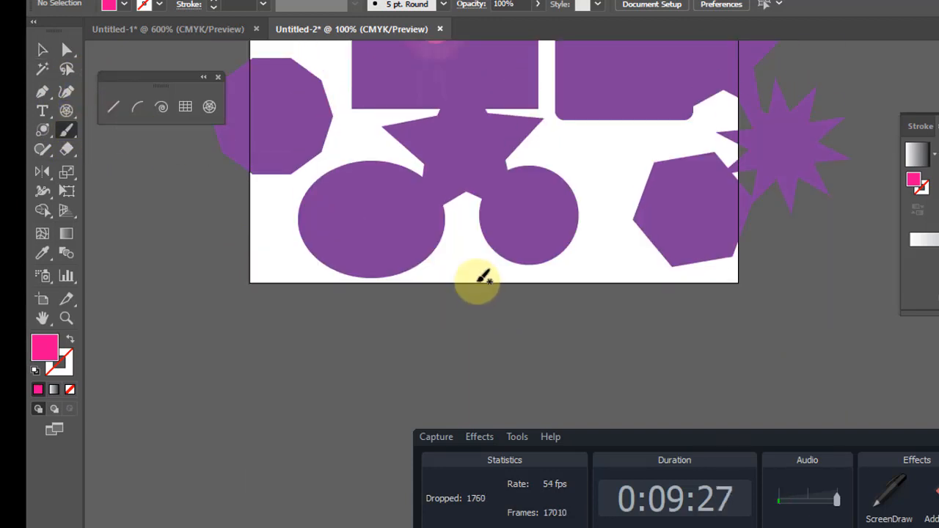
key(ctrl+a)
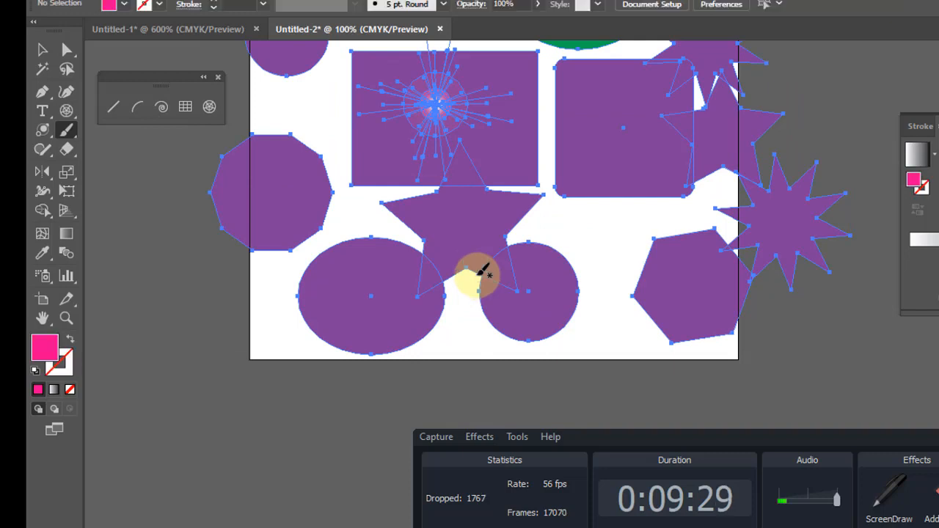
key(Delete)
Tear off the paintbrush tool group as a floating panel and paint four slightly curved vertical strokes in the artboard's upper-left area.
click(70, 130)
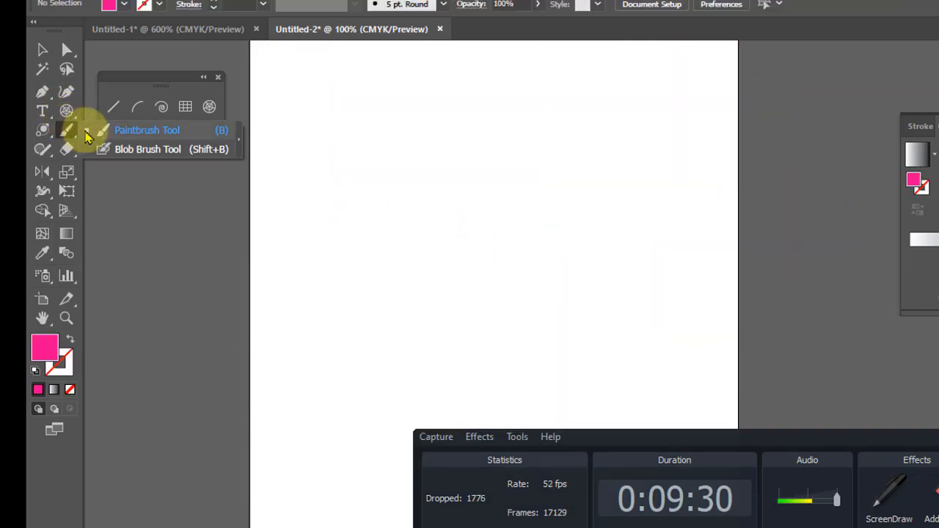
click(239, 147)
drag(328, 114, 341, 235)
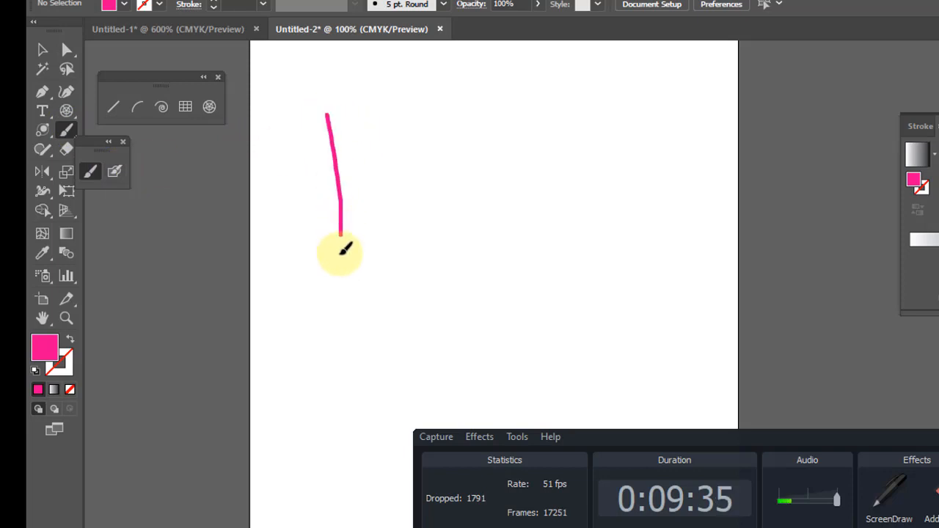
drag(339, 276, 337, 278)
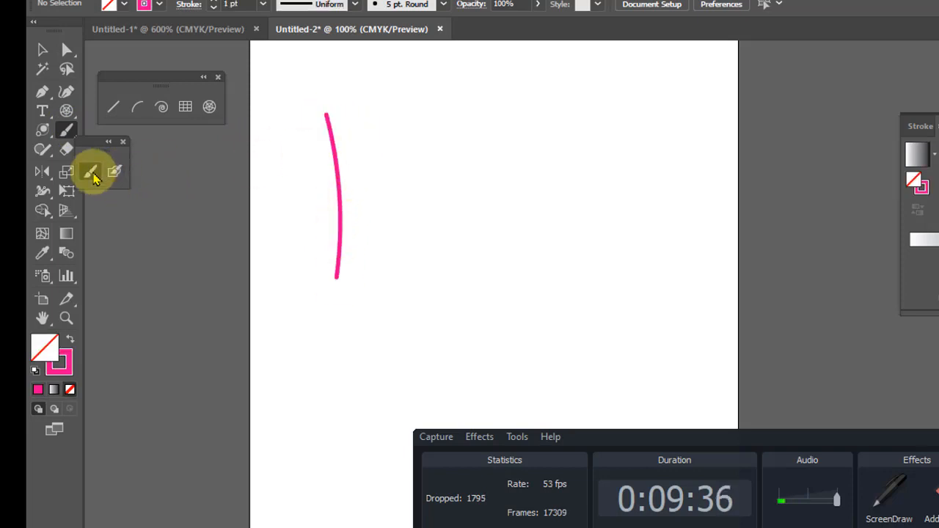
click(91, 172)
drag(348, 112, 378, 245)
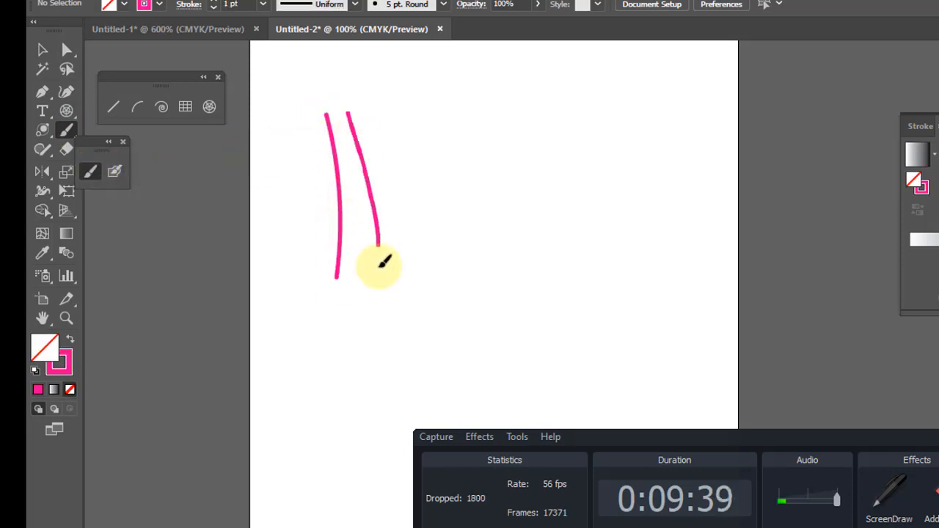
drag(389, 132, 405, 261)
drag(420, 127, 440, 266)
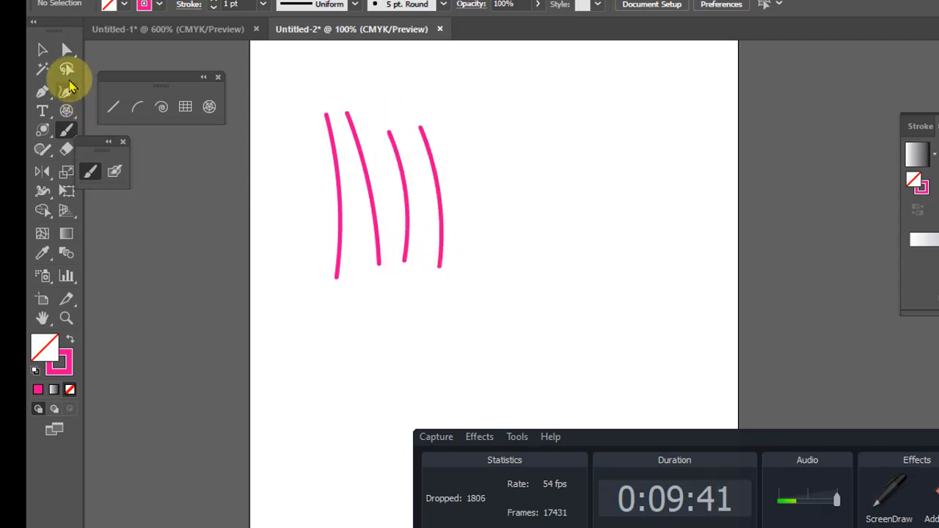
Show the Brushes panel and apply the Mop brush to the rightmost of the four vertical strokes.
click(43, 49)
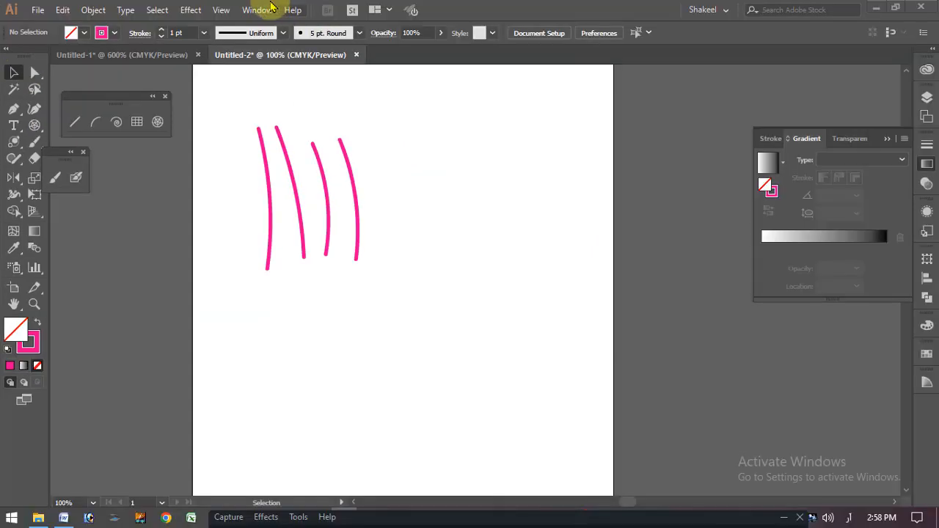
click(325, 0)
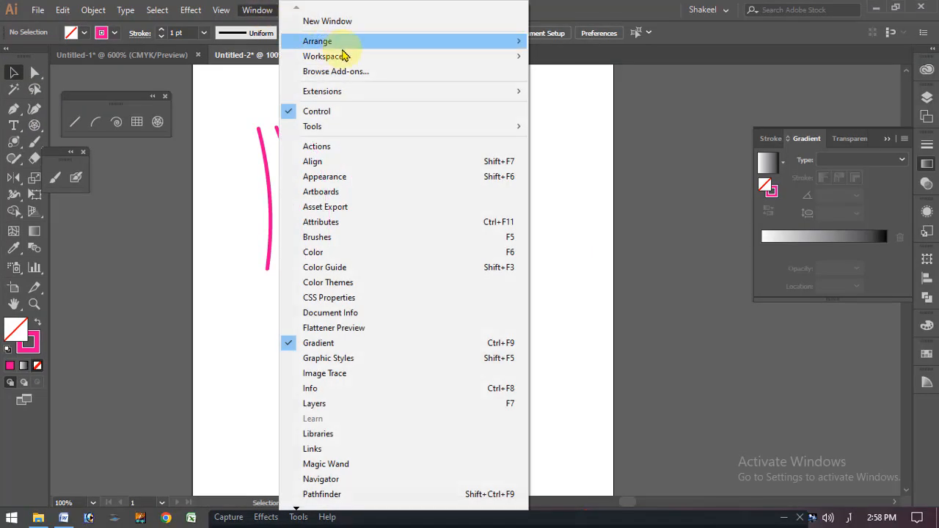
click(345, 237)
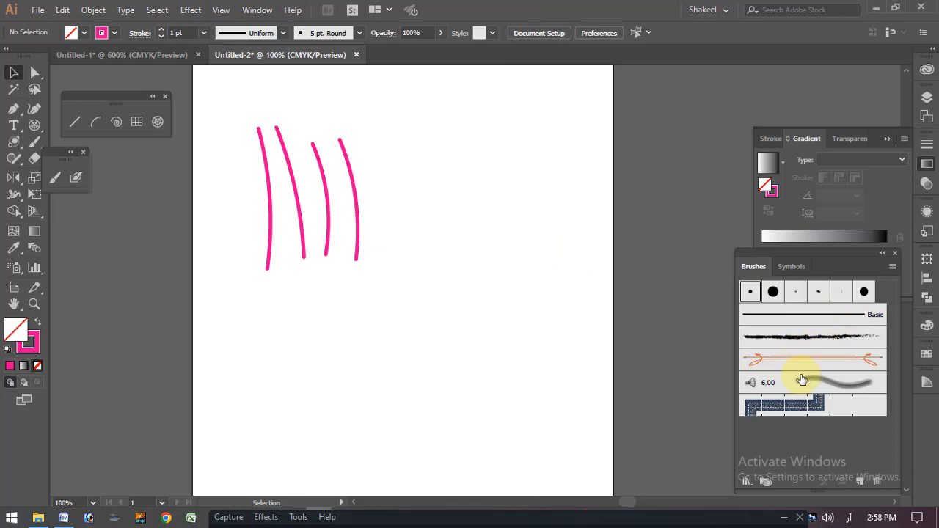
click(803, 380)
click(356, 208)
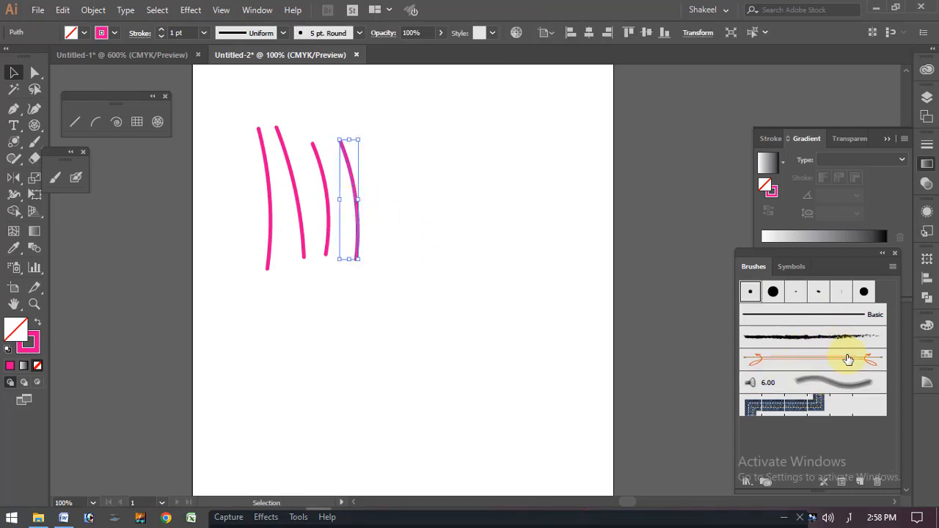
click(839, 383)
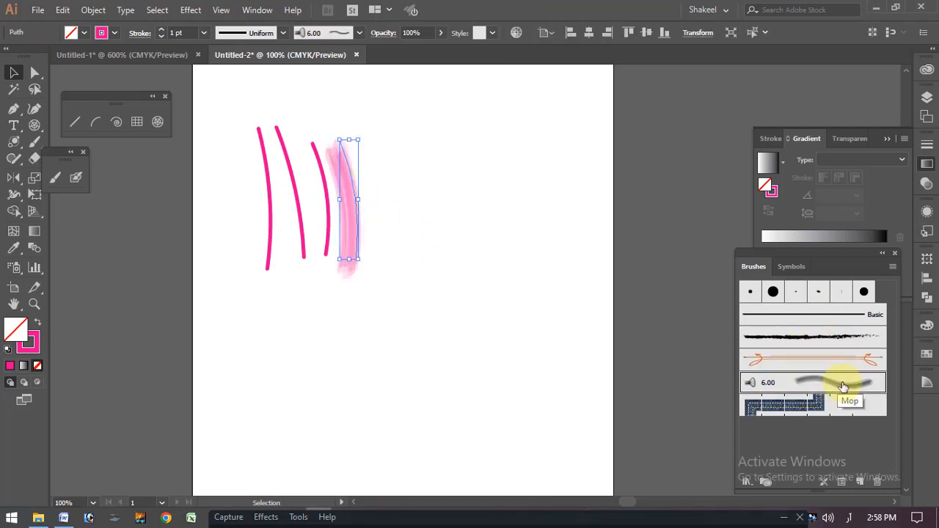
Paint four curved strokes with the Paintbrush tool and Mop brush on the empty area beside the vertical strokes.
click(55, 178)
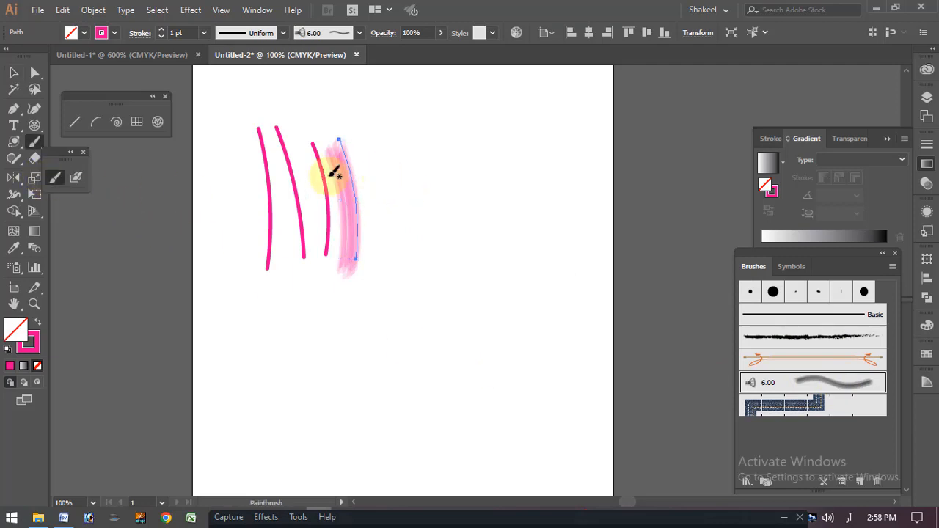
drag(422, 167, 413, 275)
drag(484, 202, 455, 275)
drag(417, 165, 515, 233)
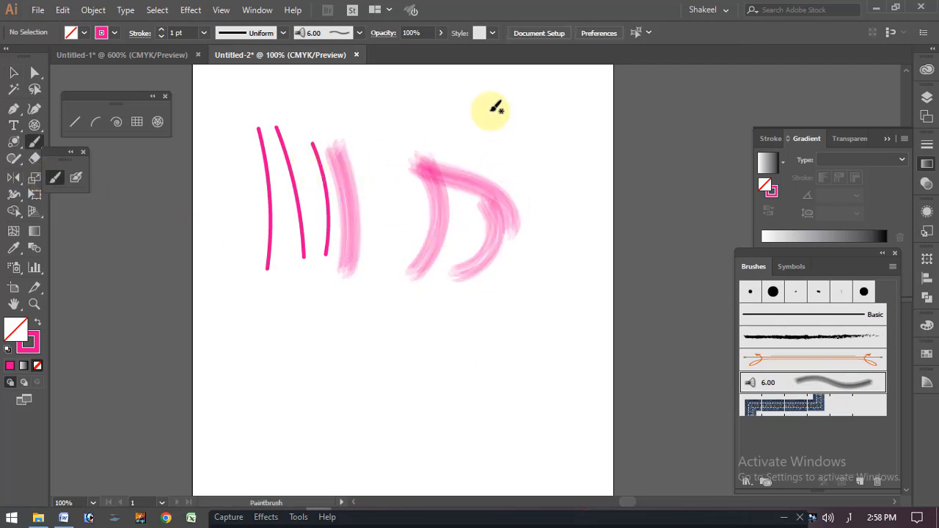
drag(493, 110, 538, 189)
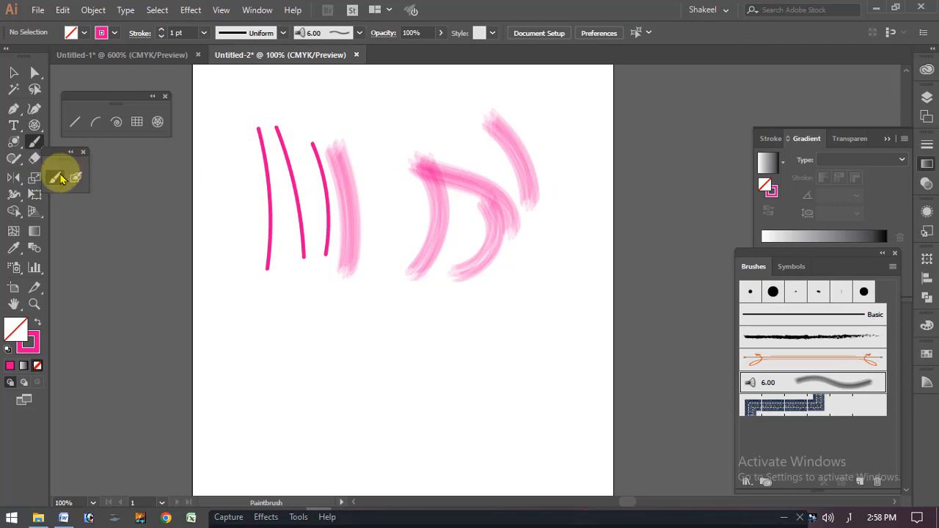
With the Pencil tool, draw two short lines, a long arc and an open loop in the lower half, and apply the Mop brush to the loop.
click(13, 197)
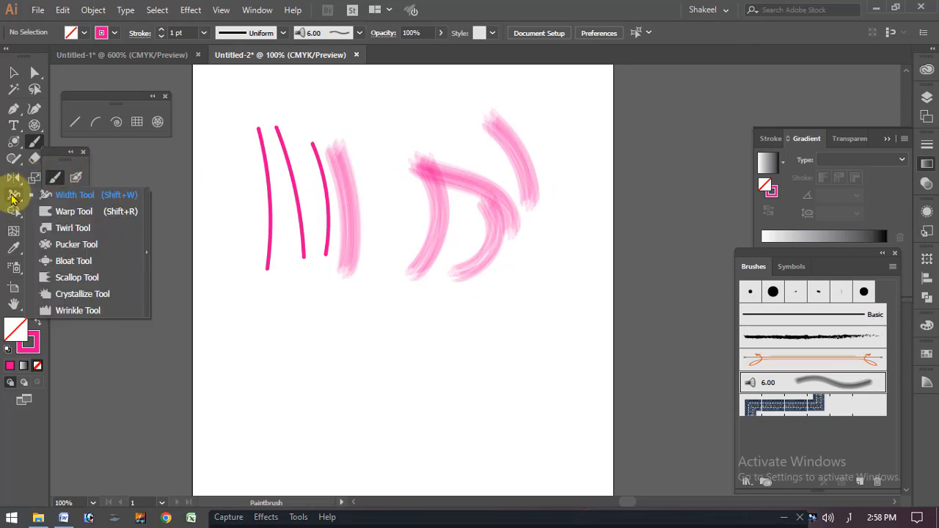
click(14, 180)
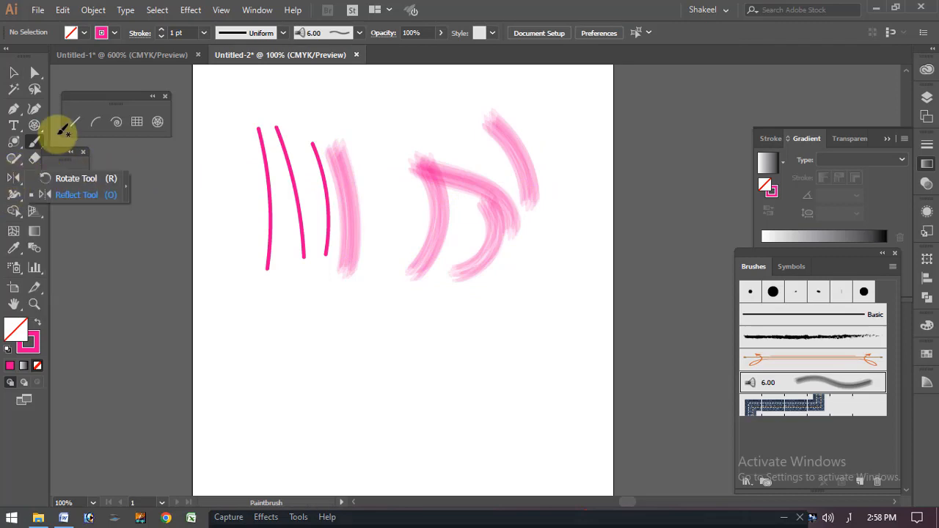
click(19, 161)
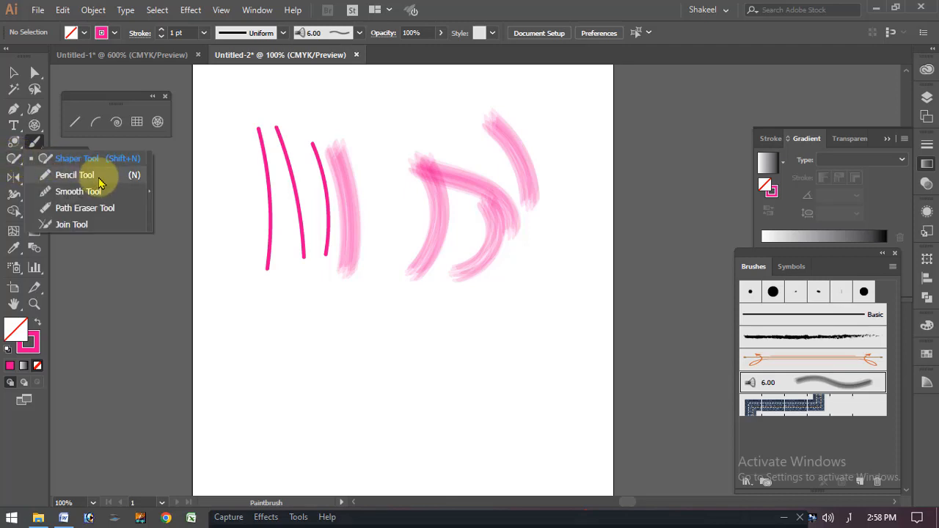
click(73, 175)
drag(375, 306, 392, 367)
drag(435, 321, 477, 419)
drag(336, 369, 528, 321)
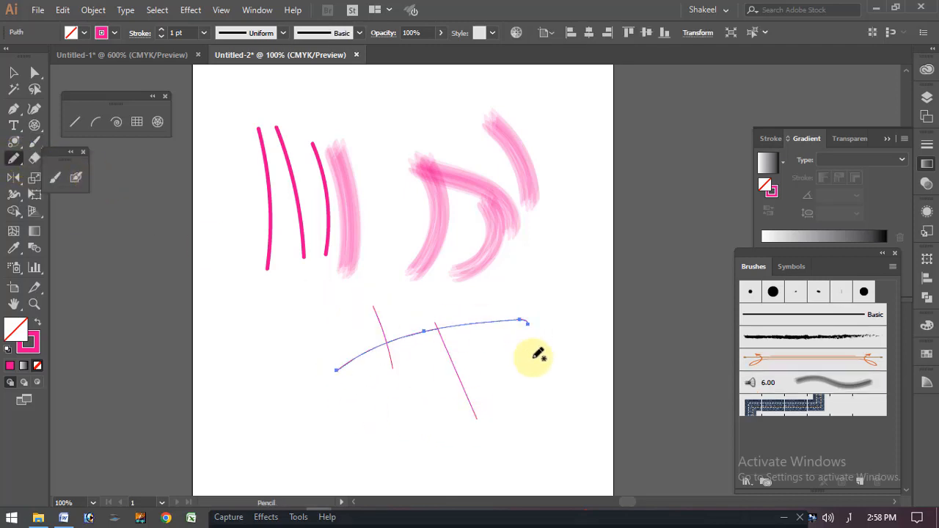
mouse_move(426, 385)
mouse_down()
mouse_move(487, 357)
mouse_move(410, 400)
mouse_up()
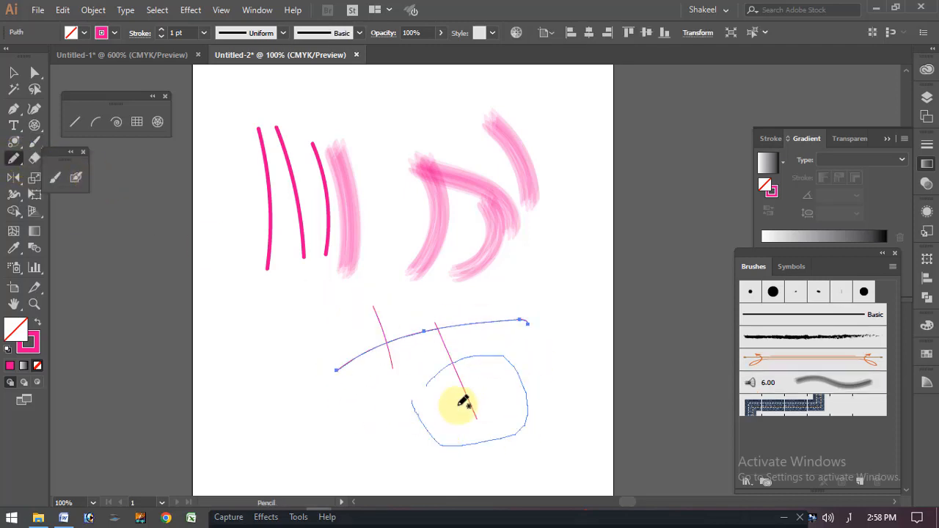
click(839, 382)
Draw two more short pencil lines beside the arc and apply the rough charcoal-like brush to the leftmost one.
drag(337, 312, 408, 348)
drag(296, 321, 331, 400)
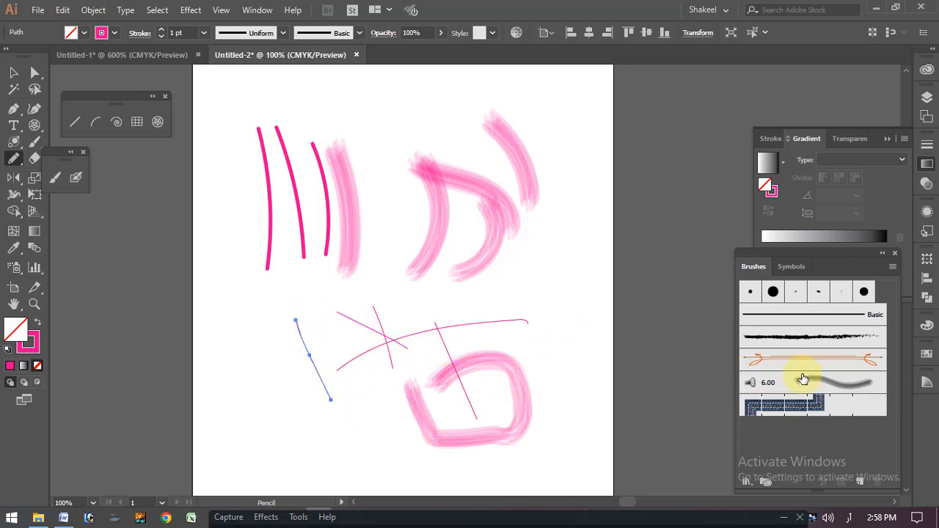
click(808, 336)
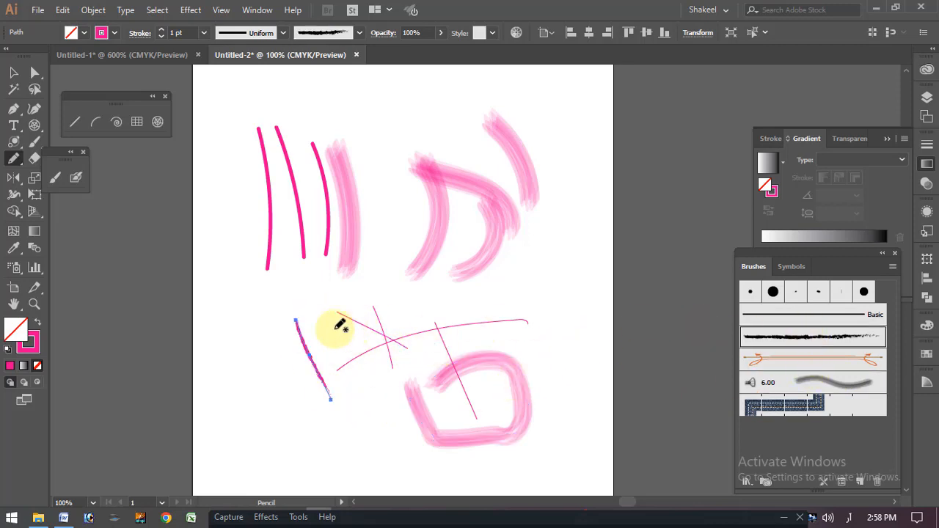
Draw several thin pencil lines and curves near the artboard's right edge, ending with a pointed curve that crosses the edge.
drag(497, 300, 525, 404)
drag(554, 295, 577, 365)
mouse_move(575, 225)
mouse_down()
mouse_move(595, 352)
mouse_move(569, 368)
mouse_up()
mouse_move(536, 300)
mouse_down()
mouse_move(552, 353)
mouse_move(602, 379)
mouse_up()
mouse_move(595, 325)
mouse_down()
mouse_move(612, 366)
mouse_move(588, 370)
mouse_up()
Apply the rough charcoal-like brush to the pointed curve and paint a series of curved Paintbrush strokes with it across the artboard.
click(55, 177)
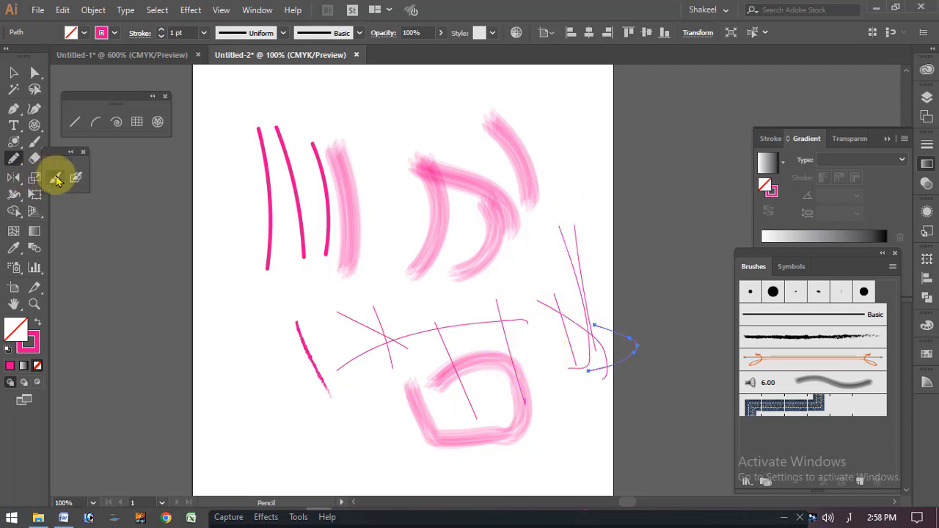
click(806, 340)
drag(504, 273, 523, 352)
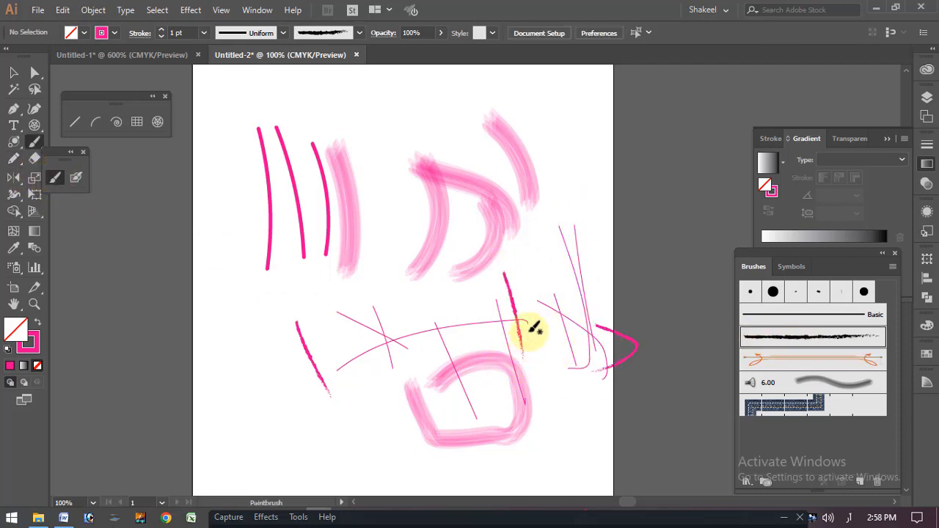
drag(366, 258, 394, 218)
drag(375, 333, 473, 304)
drag(358, 387, 423, 334)
drag(328, 407, 402, 340)
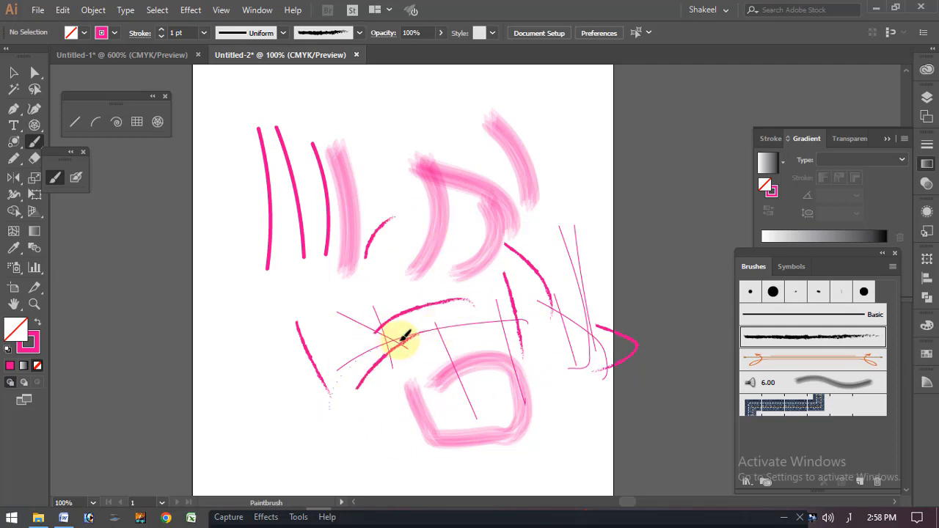
drag(362, 426, 375, 339)
drag(253, 338, 370, 260)
drag(320, 365, 427, 281)
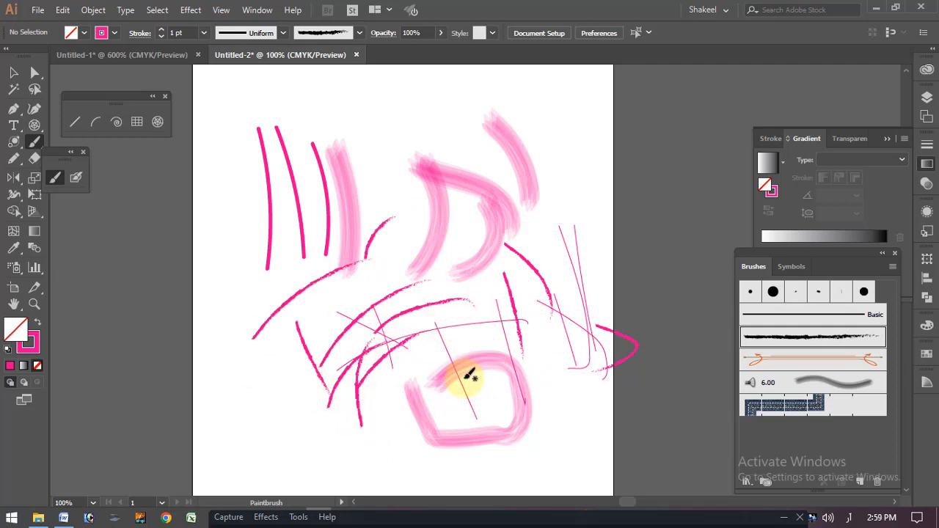
Select the strokes across the artboard's middle and right side with the Selection tool and delete them.
key(ctrl+a)
click(13, 72)
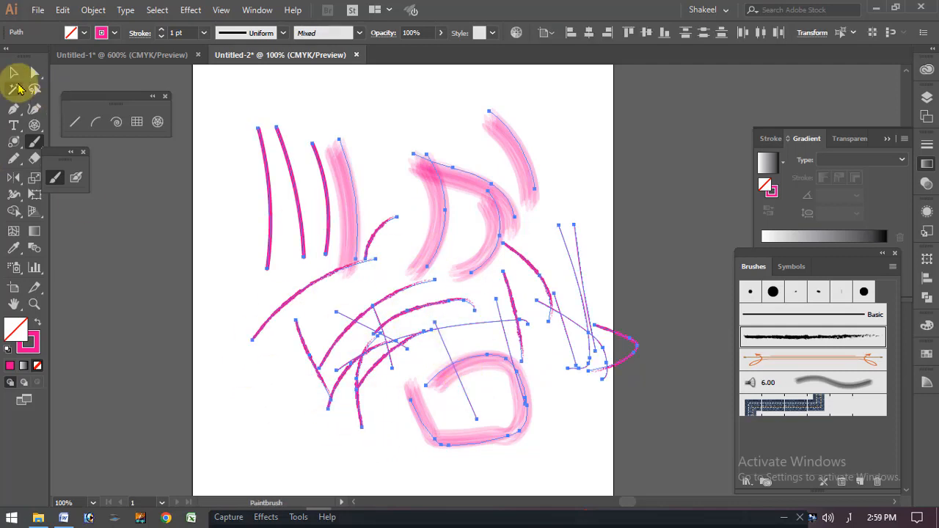
drag(692, 88, 422, 459)
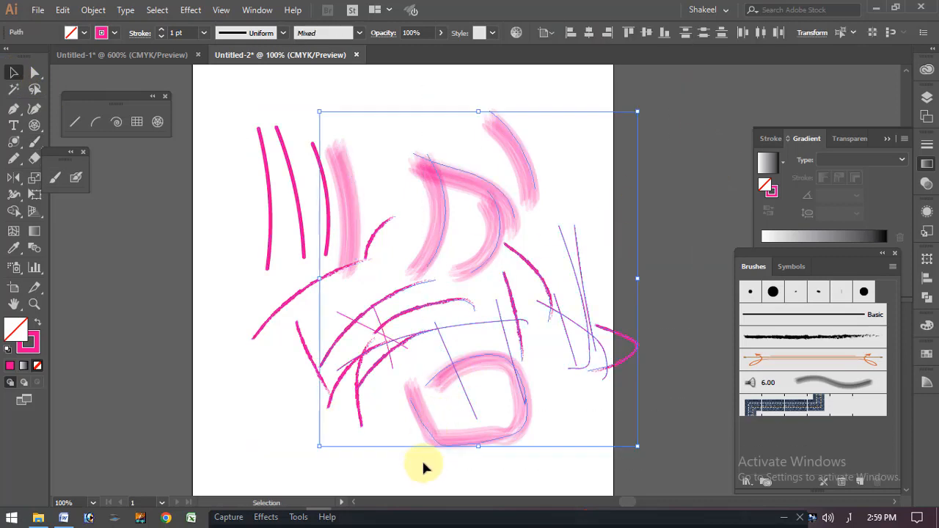
key(Delete)
Delete the remaining Mop stroke, the rough strokes and the leftover pencil lines, keeping only the three plain vertical strokes.
click(352, 216)
key(Delete)
click(333, 279)
key(Delete)
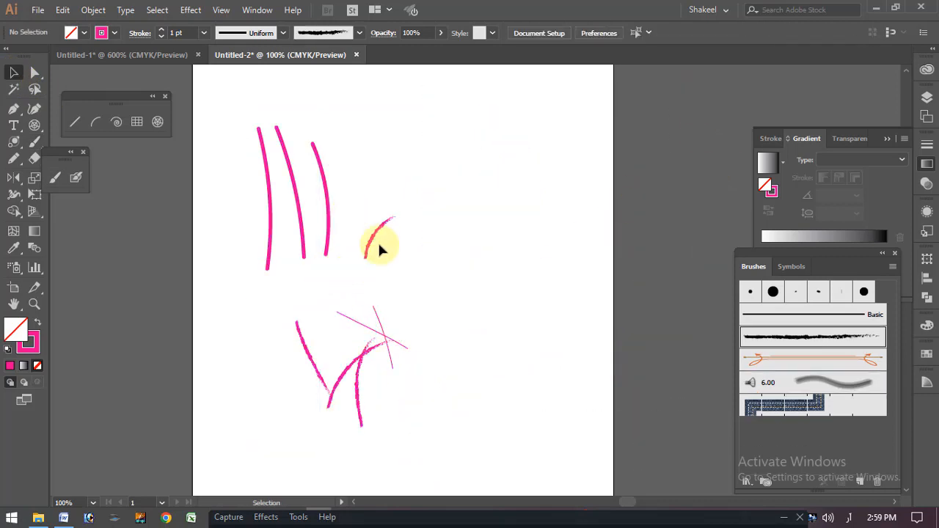
click(376, 240)
key(Delete)
click(377, 353)
mouse_move(194, 296)
mouse_down()
mouse_move(465, 478)
mouse_move(444, 457)
mouse_up()
key(Delete)
Paint a curved vertical stroke and a rounded loop crossing it with the Blob Brush, beside the three plain strokes.
click(76, 179)
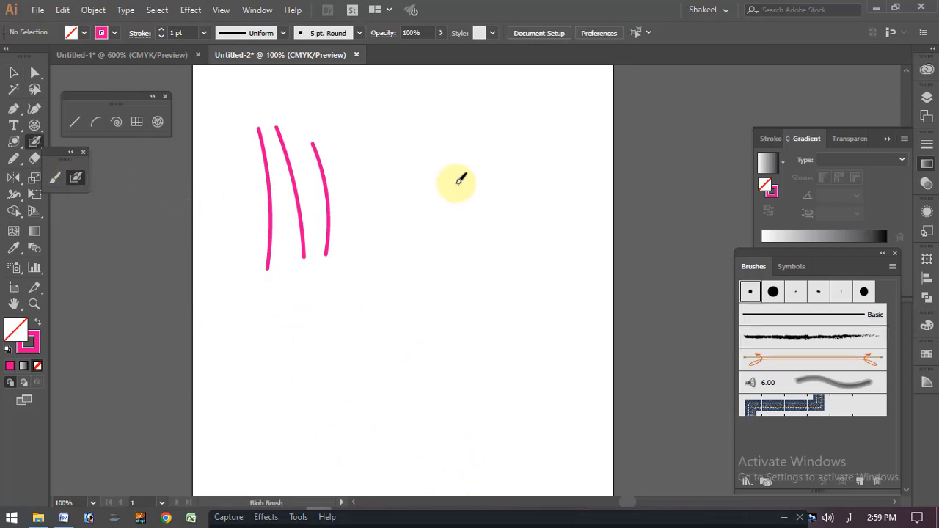
drag(439, 144, 452, 264)
mouse_move(419, 176)
mouse_down()
mouse_move(558, 191)
mouse_move(422, 169)
mouse_up()
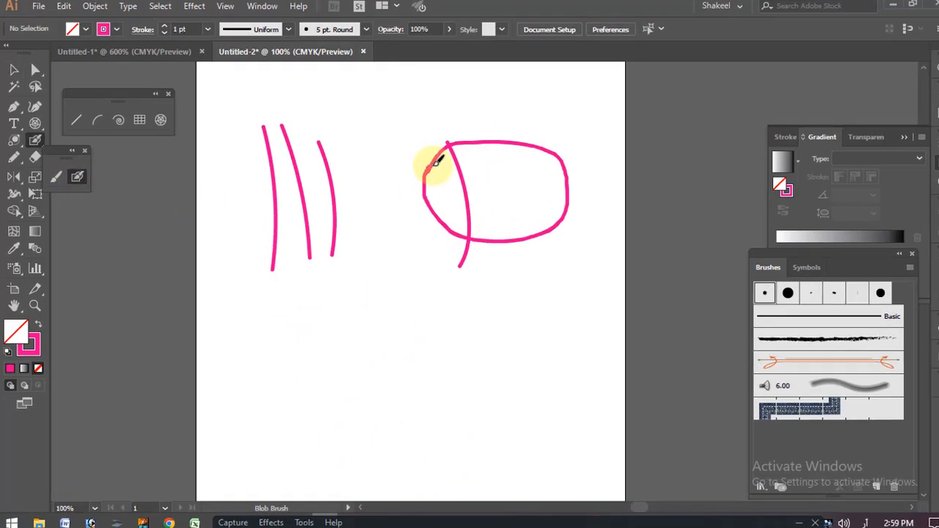
Select the plain Paintbrush strokes and the Blob Brush shape in turn to compare their fill and stroke attributes.
click(13, 74)
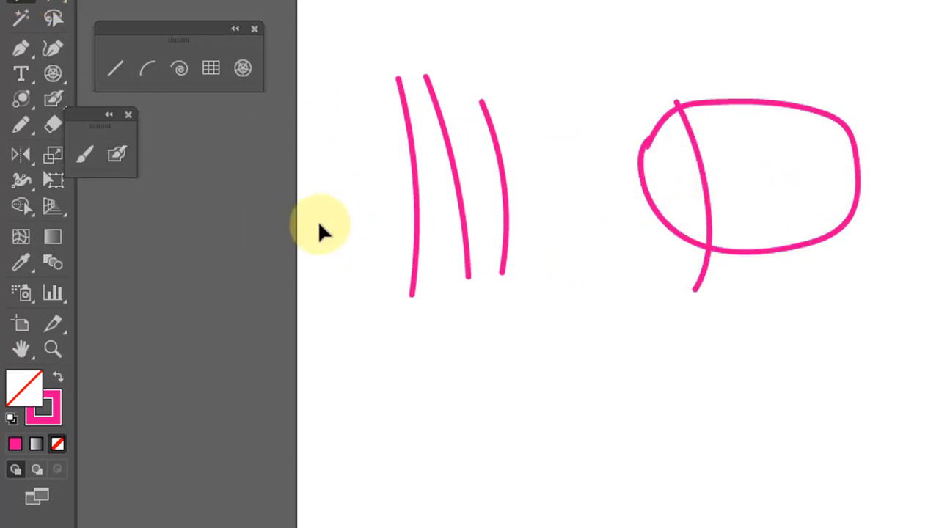
click(506, 210)
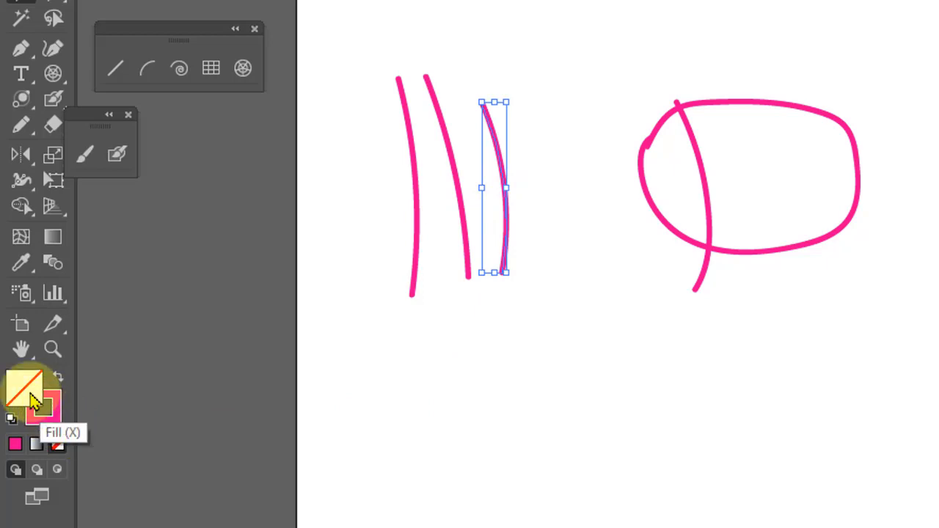
click(716, 253)
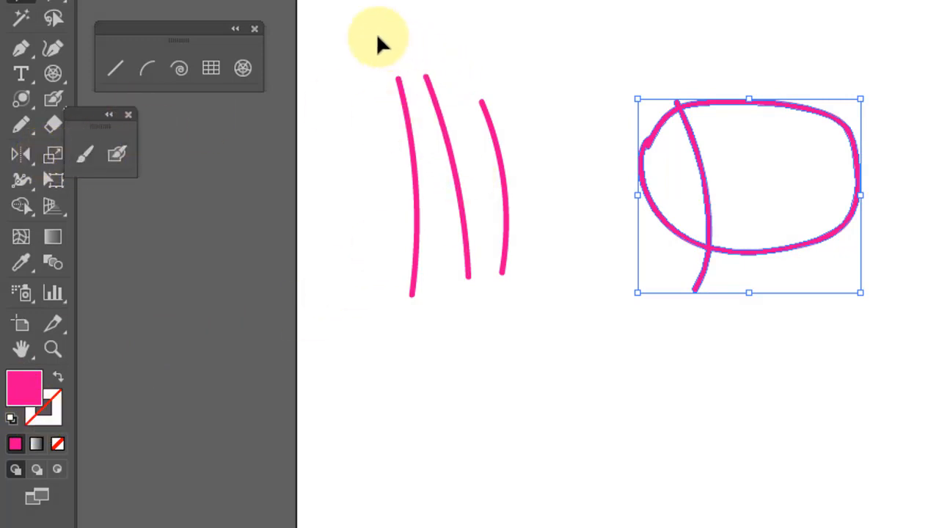
mouse_move(354, 36)
mouse_down()
mouse_move(495, 308)
mouse_move(536, 319)
mouse_up()
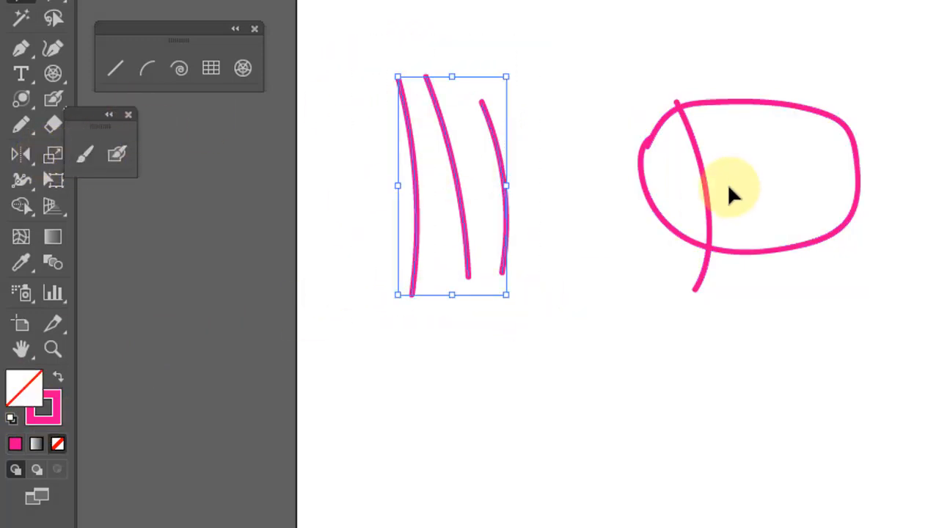
Give the Blob Brush loop shape a green stroke and increase its stroke weight.
click(763, 250)
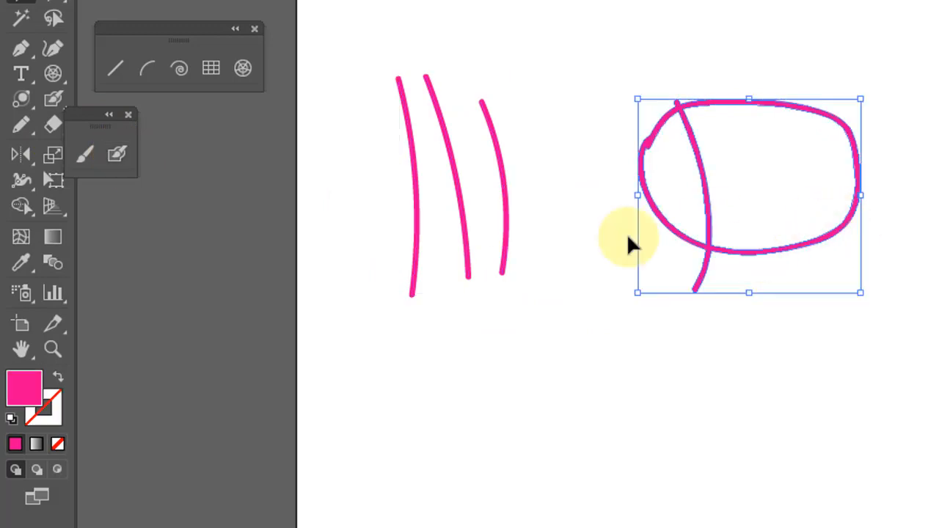
ctrl+click(748, 175)
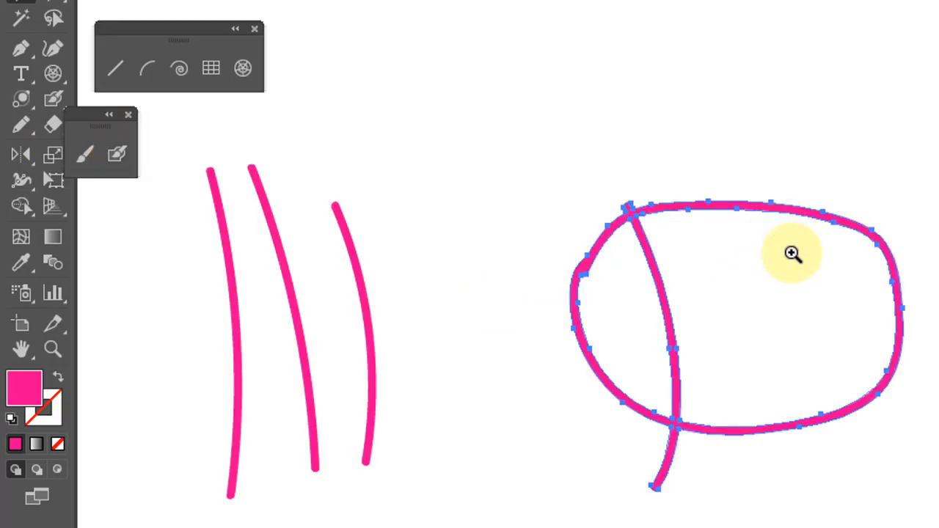
ctrl+click(792, 254)
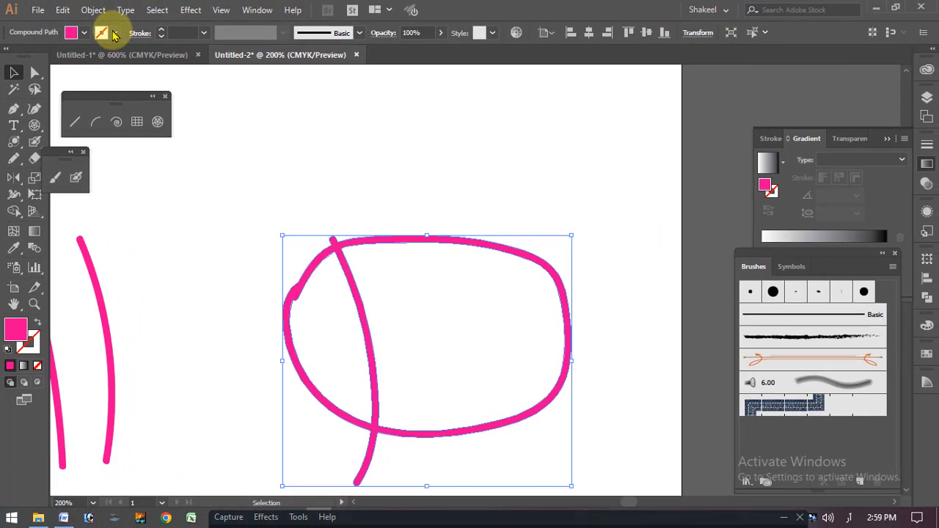
click(115, 33)
click(67, 56)
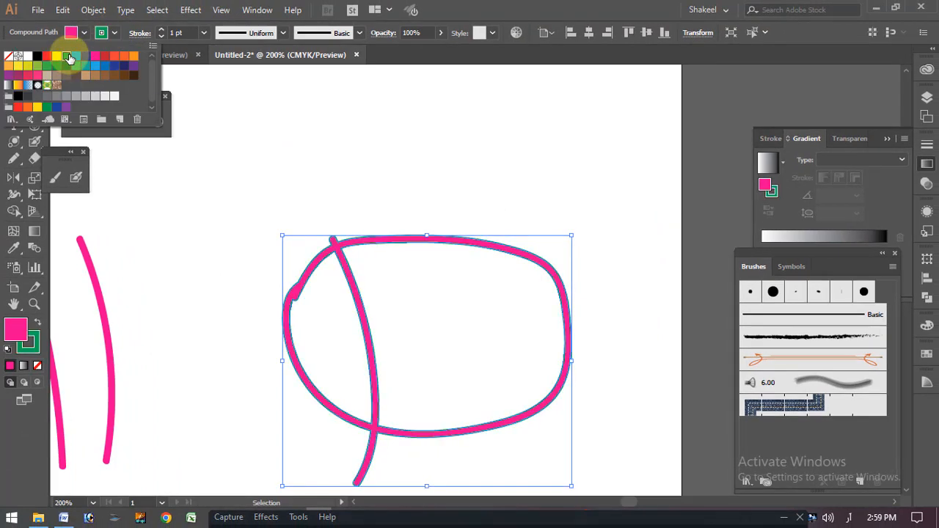
click(203, 33)
click(230, 151)
scroll(308, 363, down, 1)
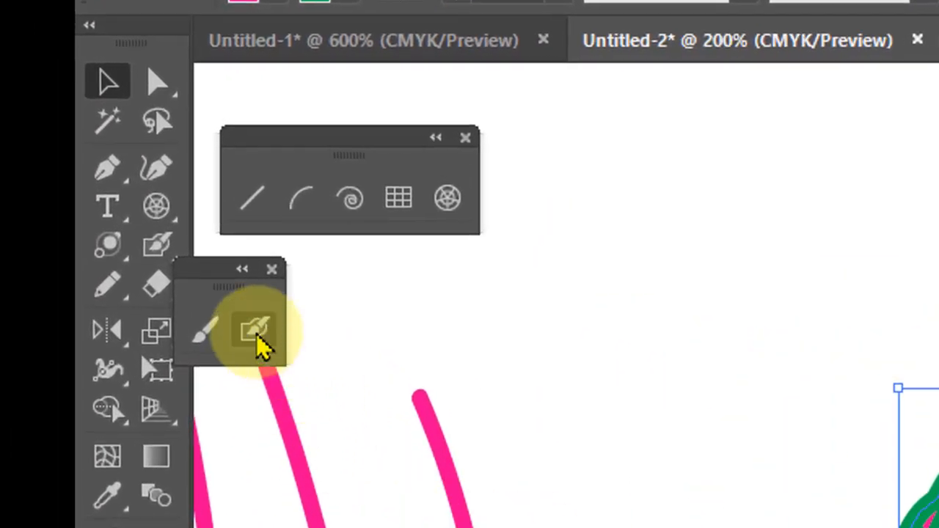
Switch the floating Paintbrush and Blob Brush tool group to a vertical layout.
click(259, 342)
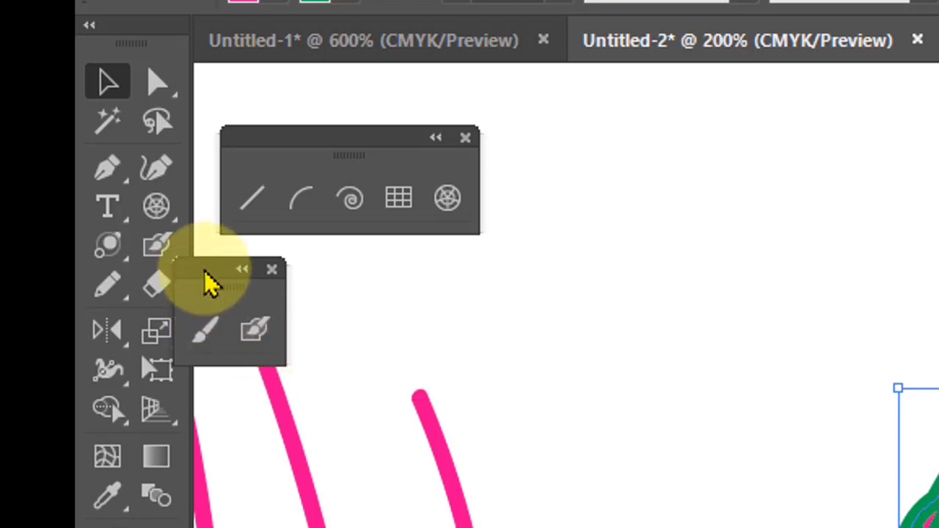
click(241, 270)
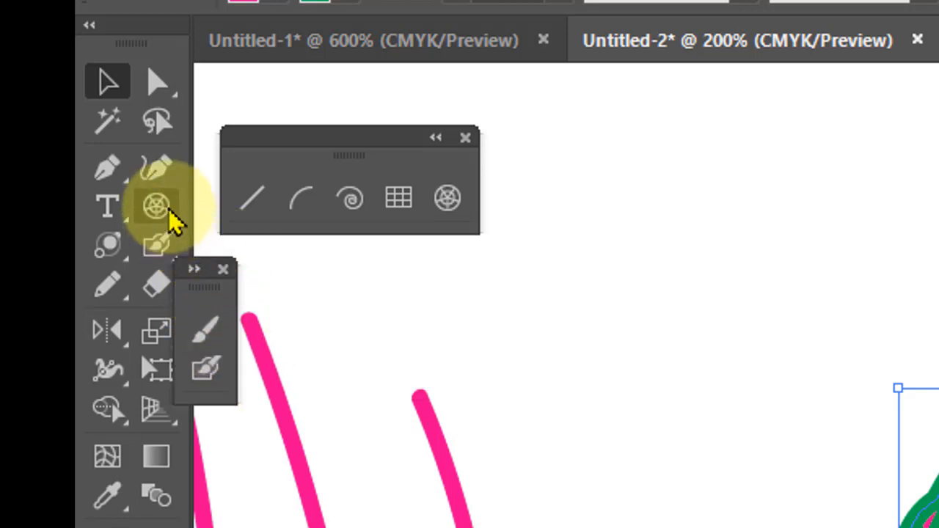